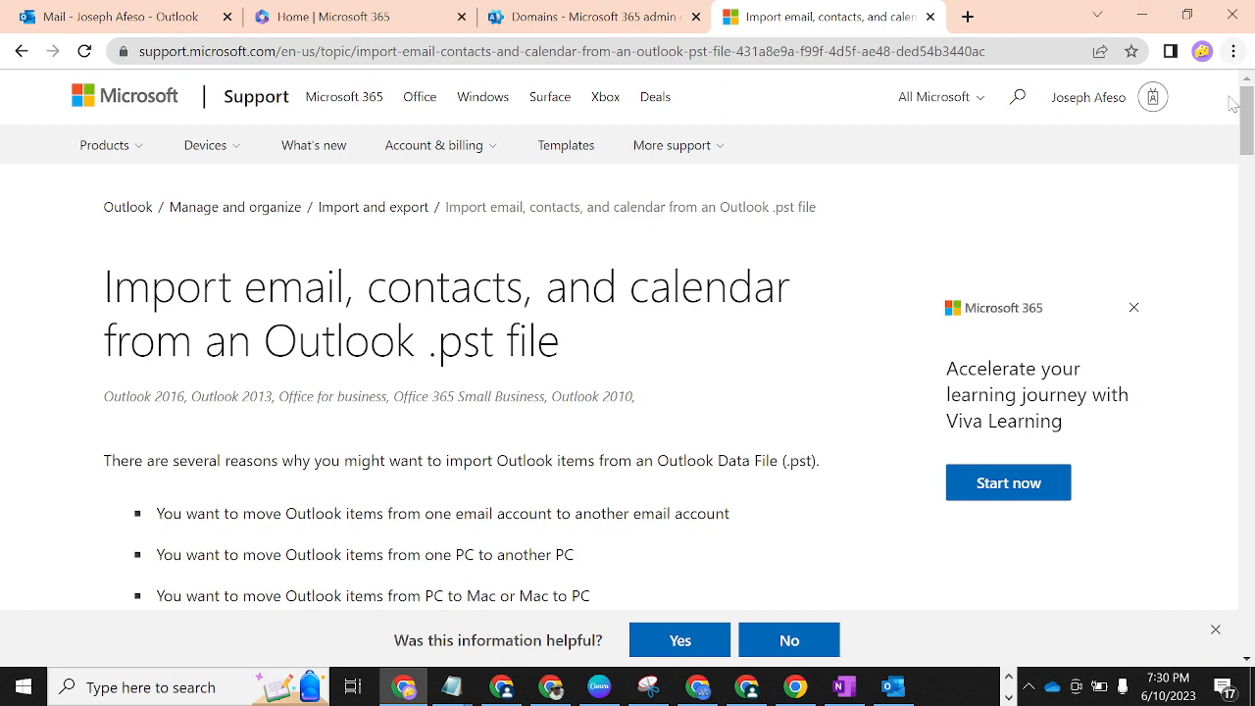
In the admin center's Active users list, open the Export Email user's account details.
{"action": "left_click_drag", "start_coordinate": [1246, 123], "coordinate": [1246, 198]}
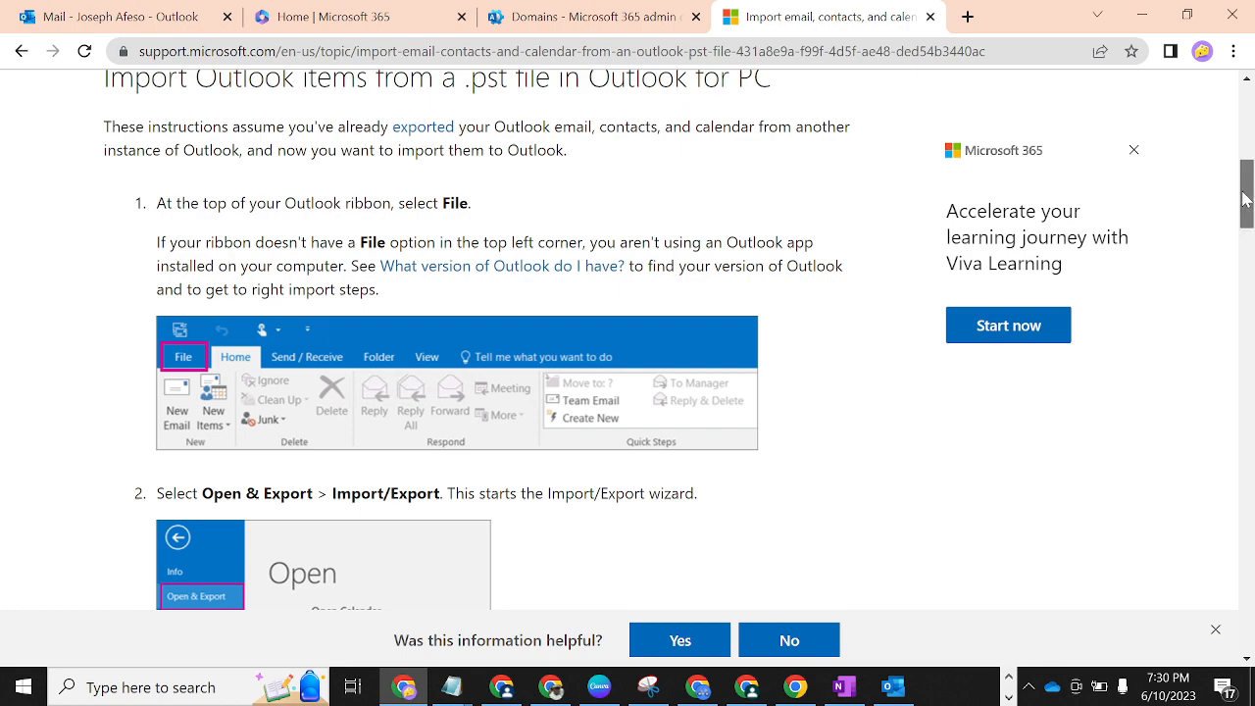
{"action": "left_click_drag", "start_coordinate": [1246, 199], "coordinate": [1249, 253]}
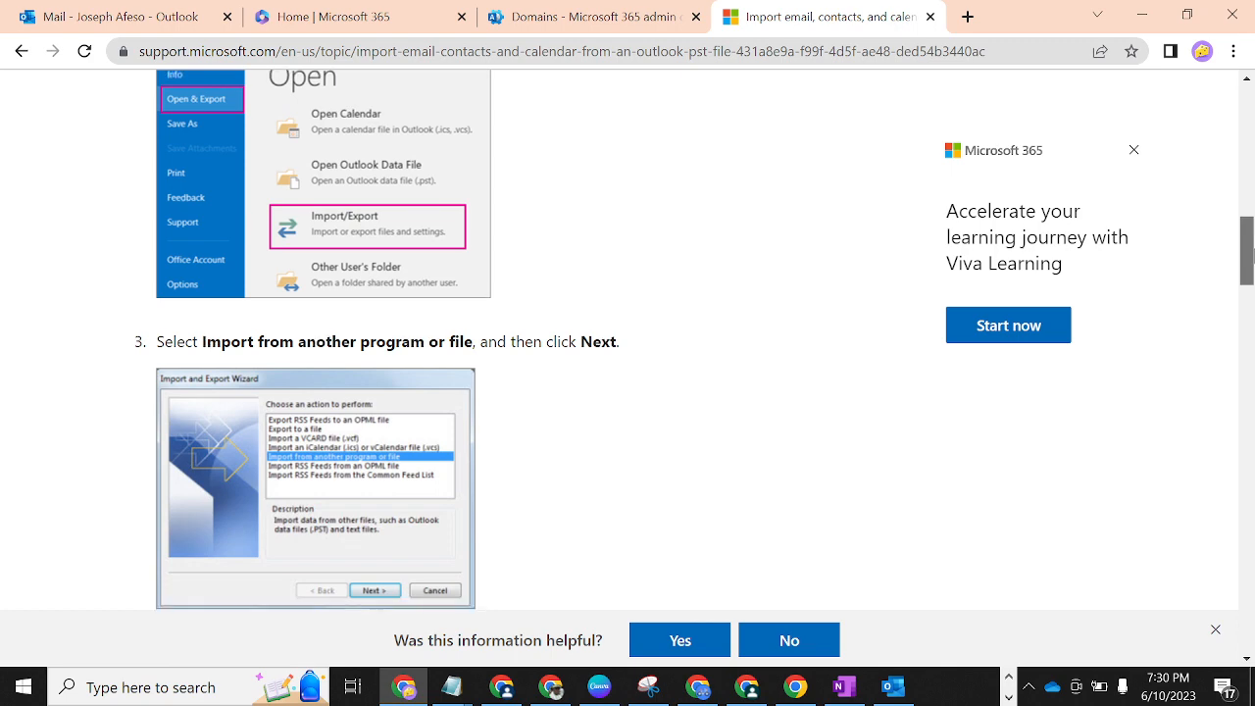
{"action": "left_click_drag", "start_coordinate": [1249, 253], "coordinate": [1241, 112]}
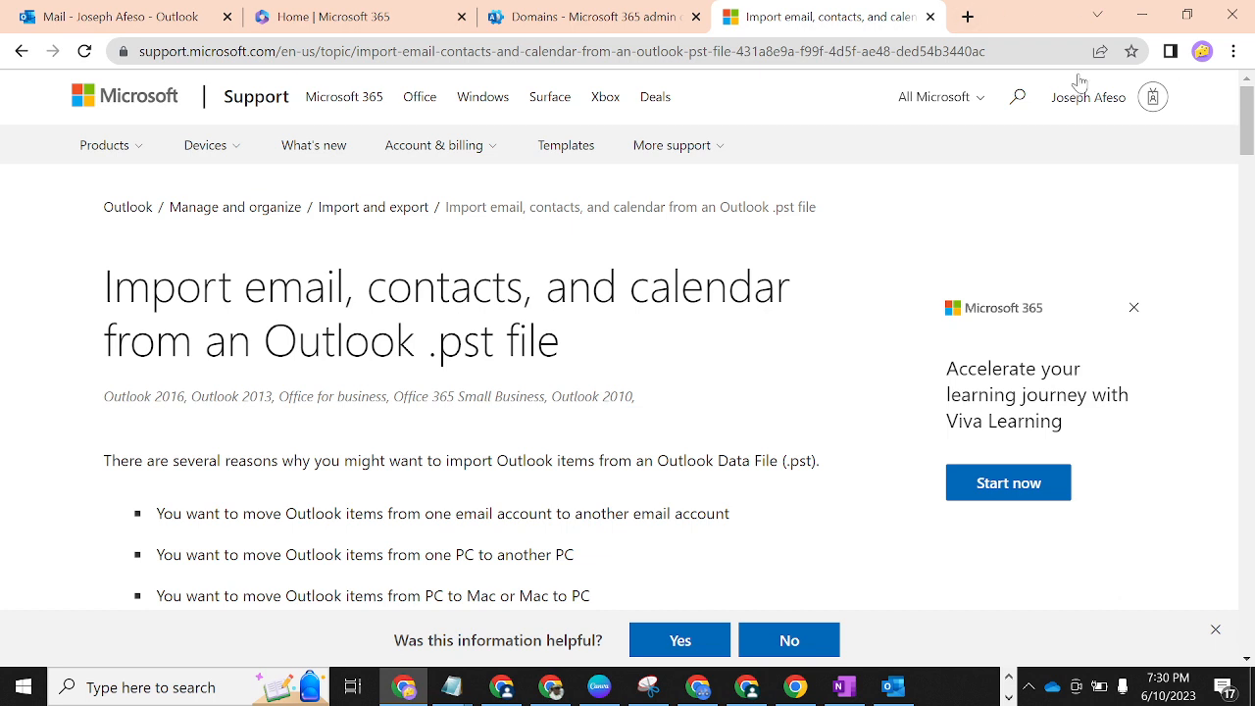
{"action": "left_click", "coordinate": [562, 8]}
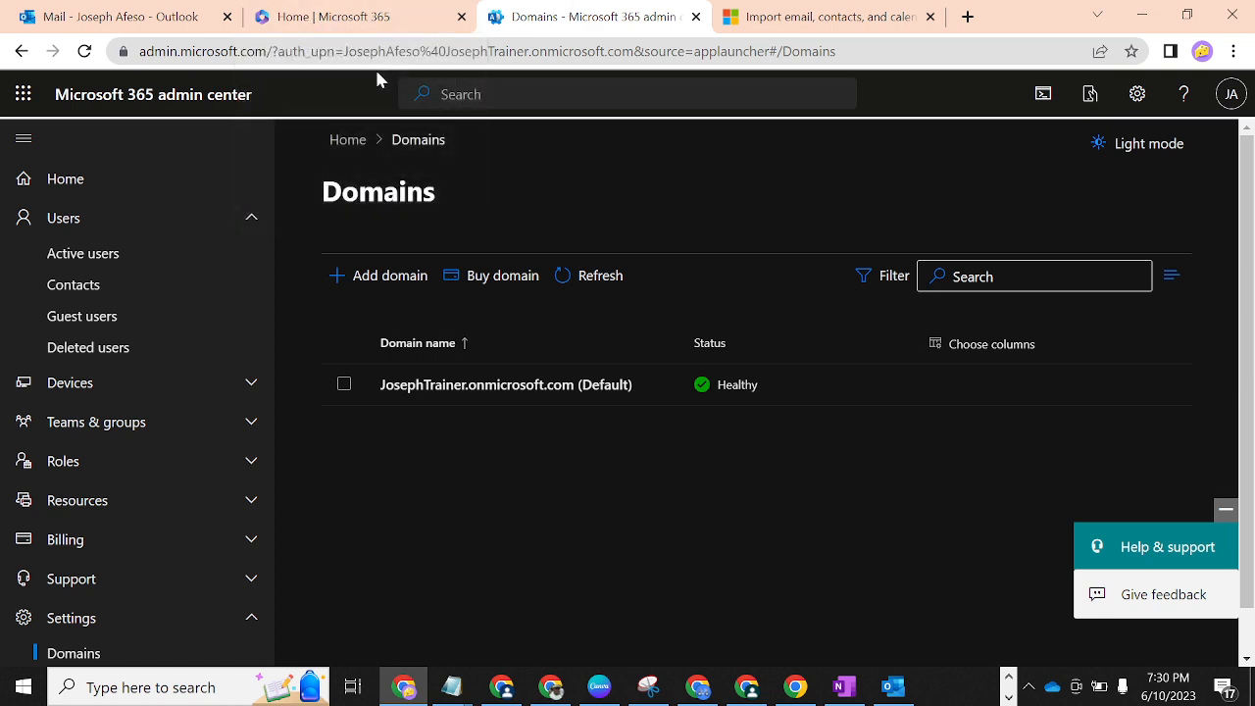
{"action": "left_click", "coordinate": [137, 255]}
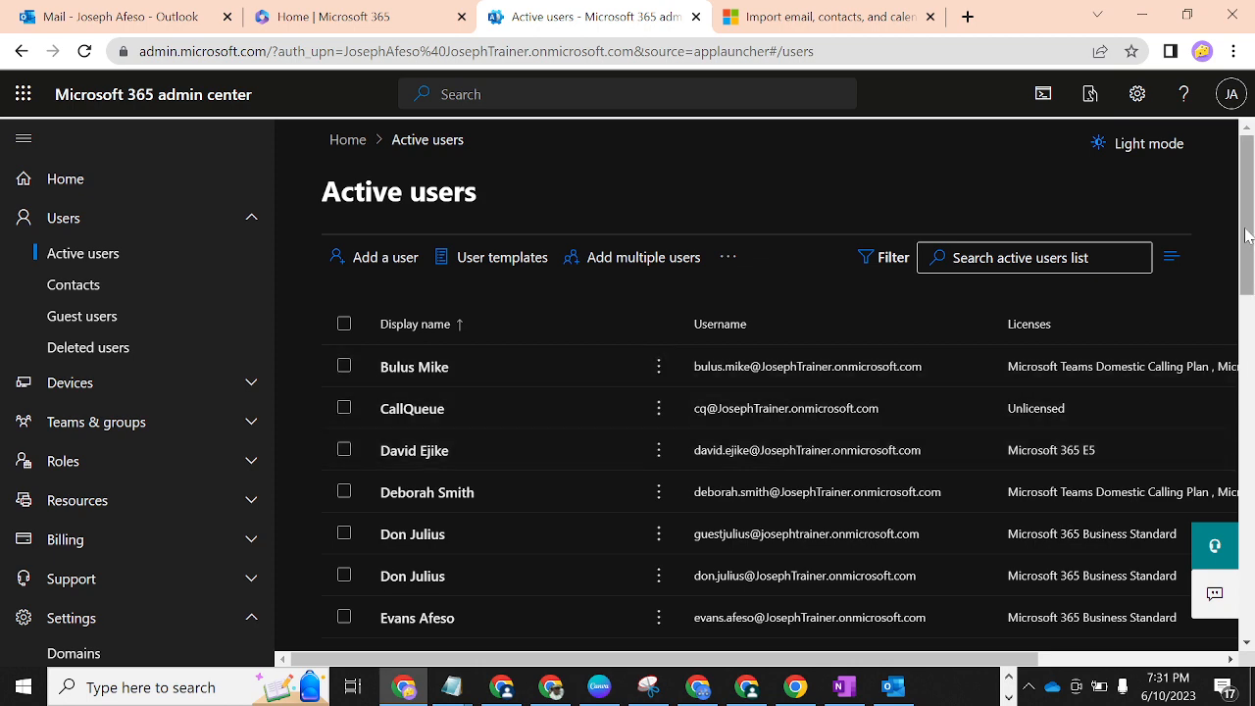
{"action": "left_click_drag", "start_coordinate": [1245, 236], "coordinate": [1253, 307]}
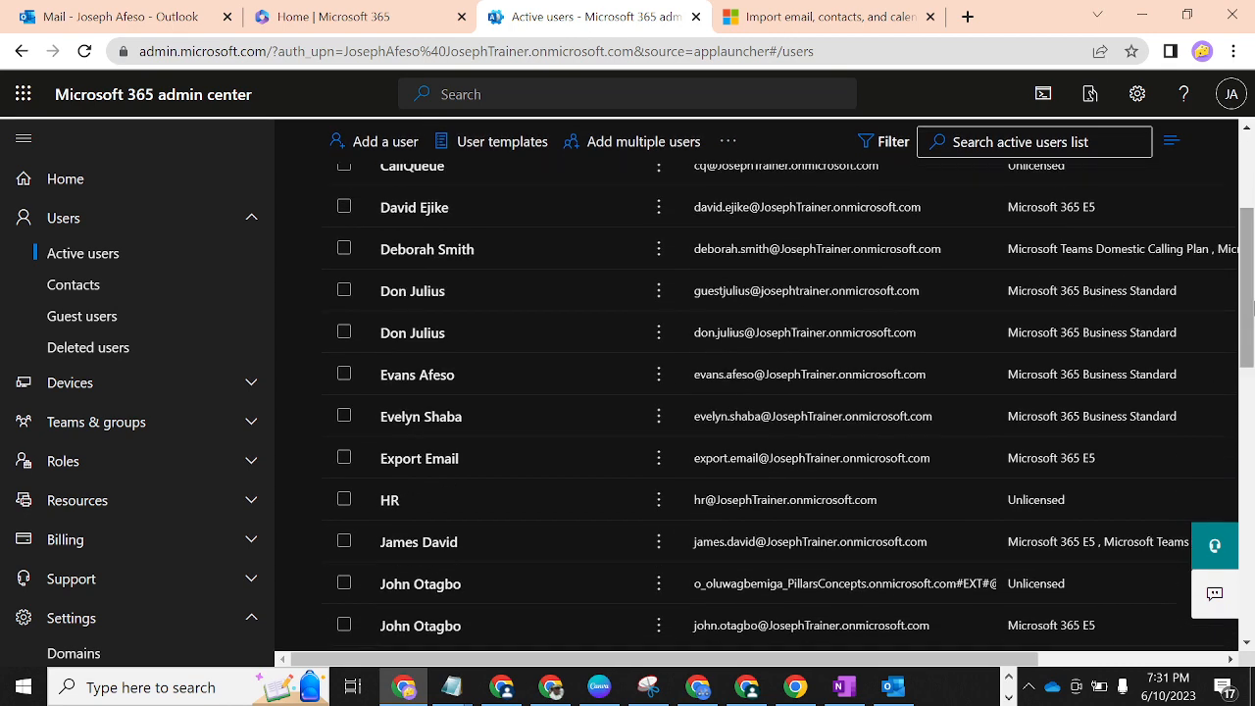
{"action": "left_click", "coordinate": [413, 460]}
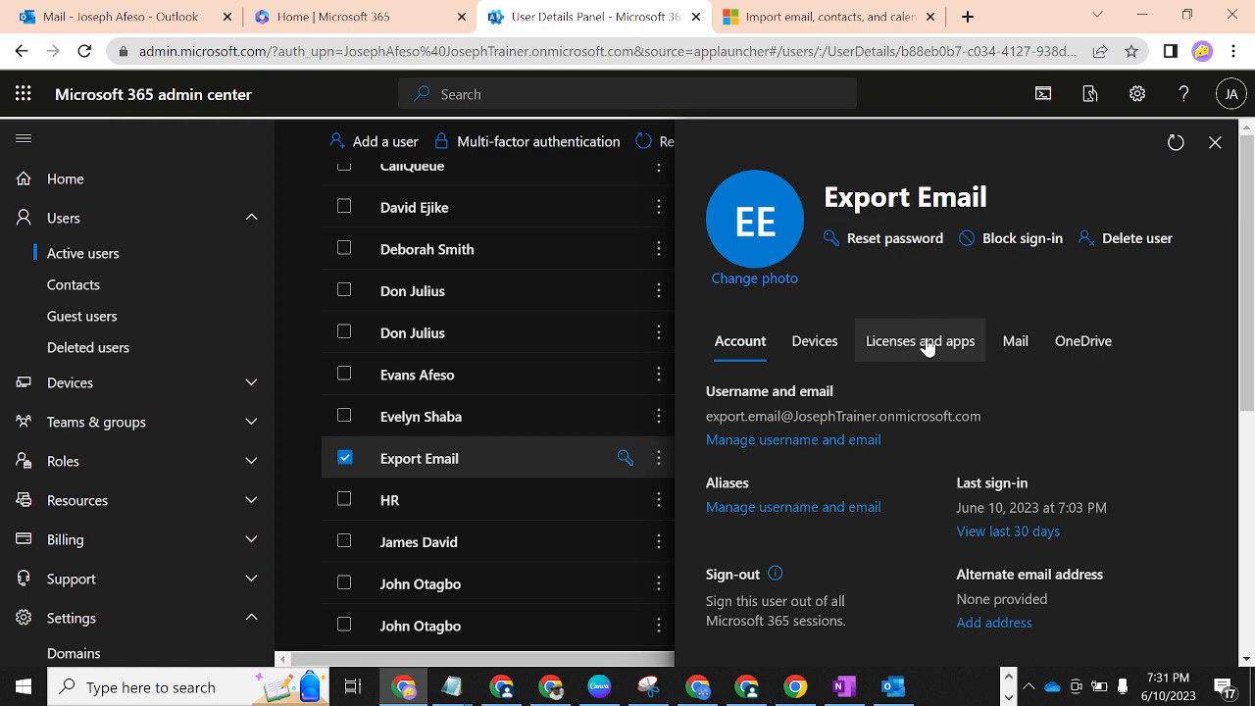
Confirm the Exchange Online (Plan 2) licence and view mailbox storage at 0% (1.641MB/100GB).
{"action": "left_click", "coordinate": [933, 339]}
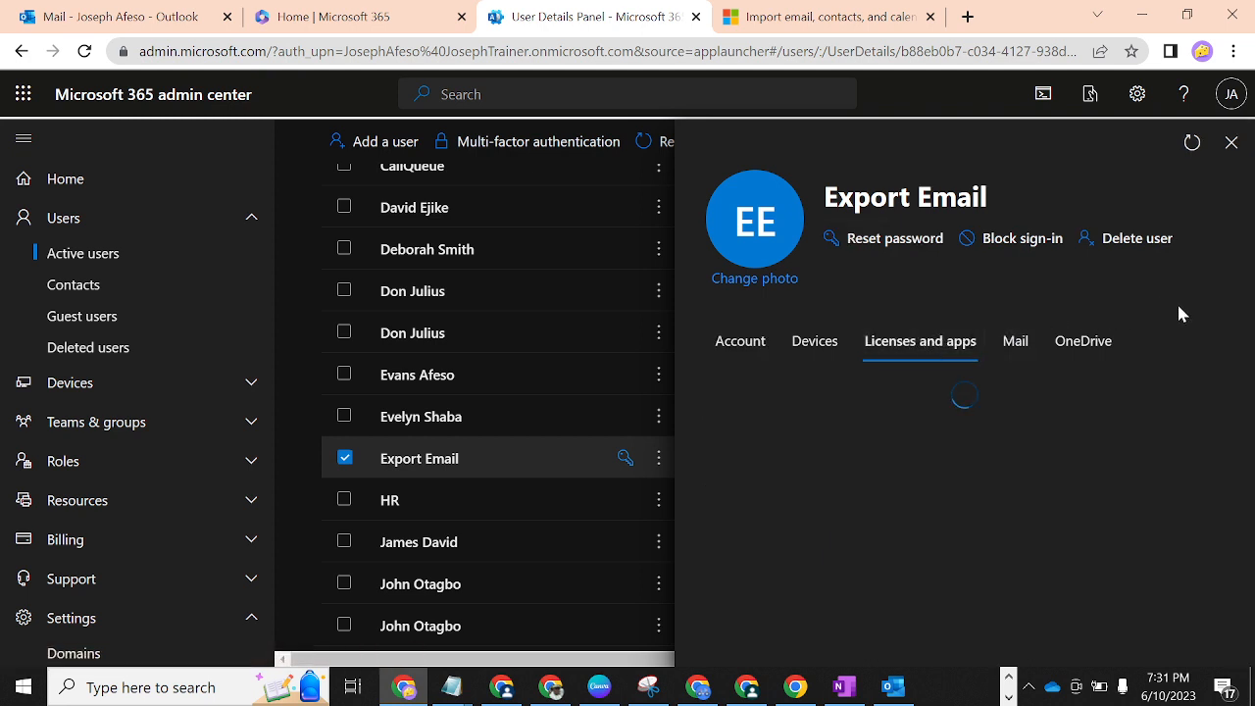
{"action": "left_click_drag", "start_coordinate": [1252, 241], "coordinate": [1253, 525]}
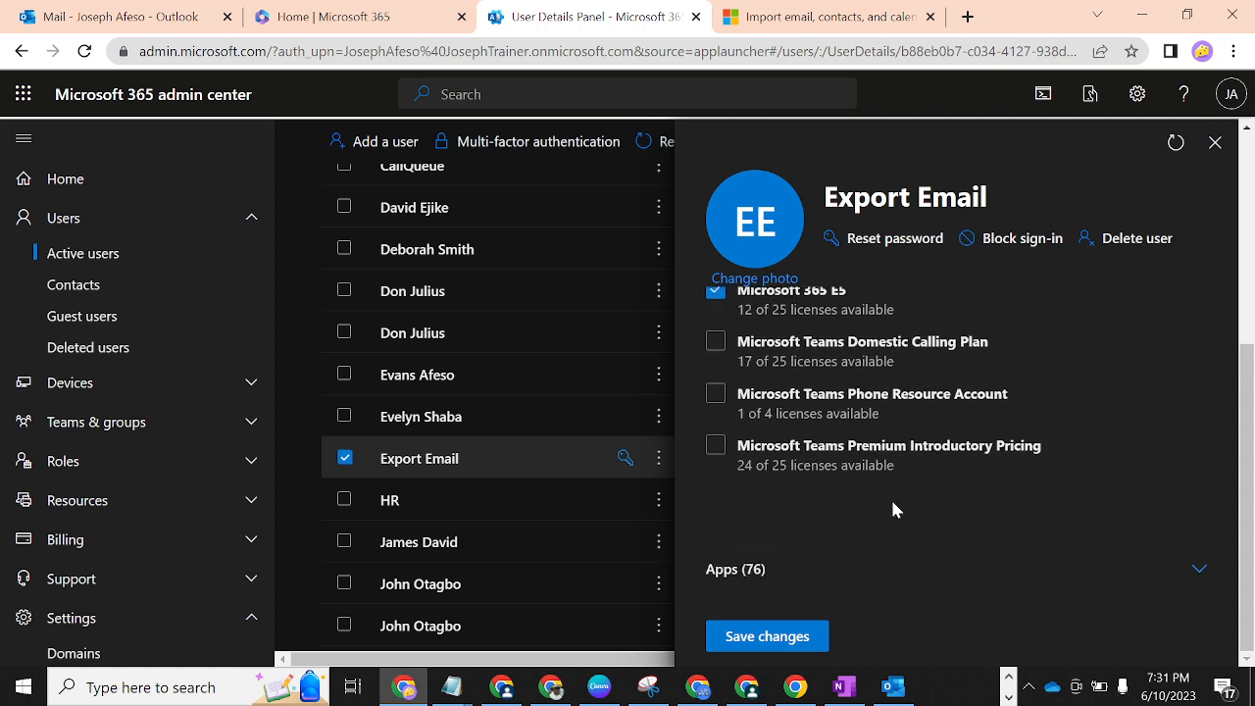
{"action": "left_click", "coordinate": [840, 579]}
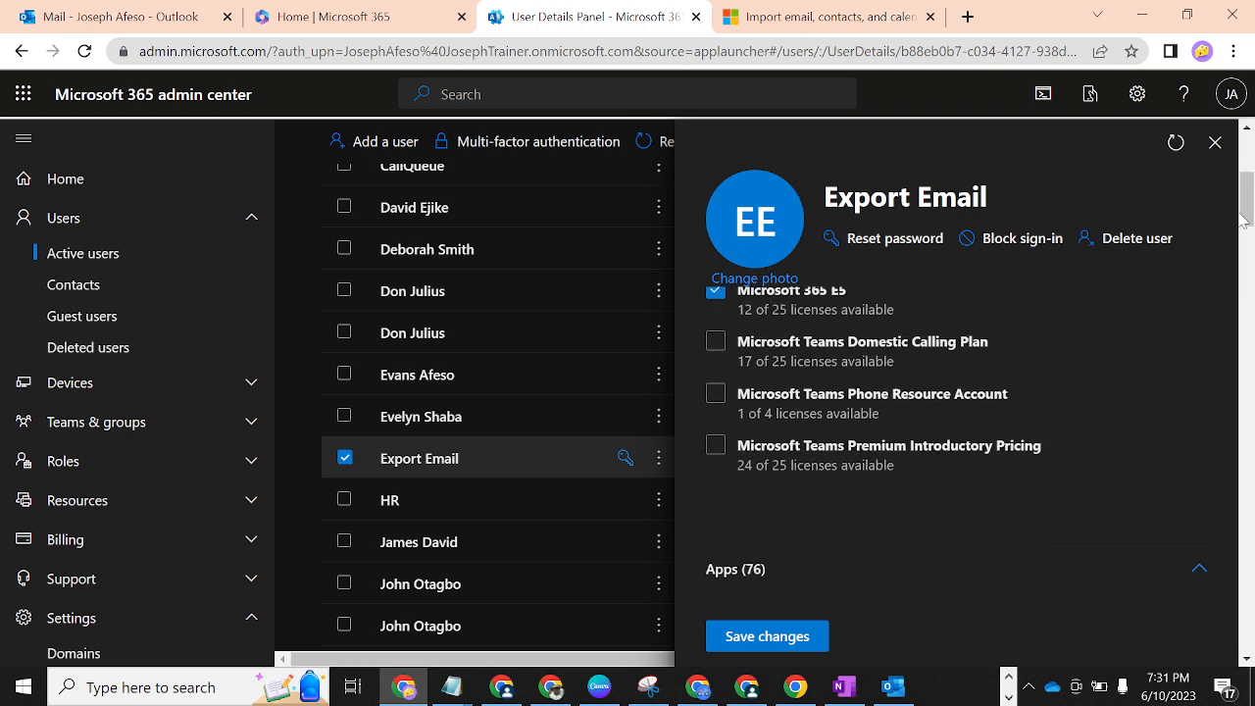
{"action": "left_click_drag", "start_coordinate": [1243, 201], "coordinate": [1250, 267]}
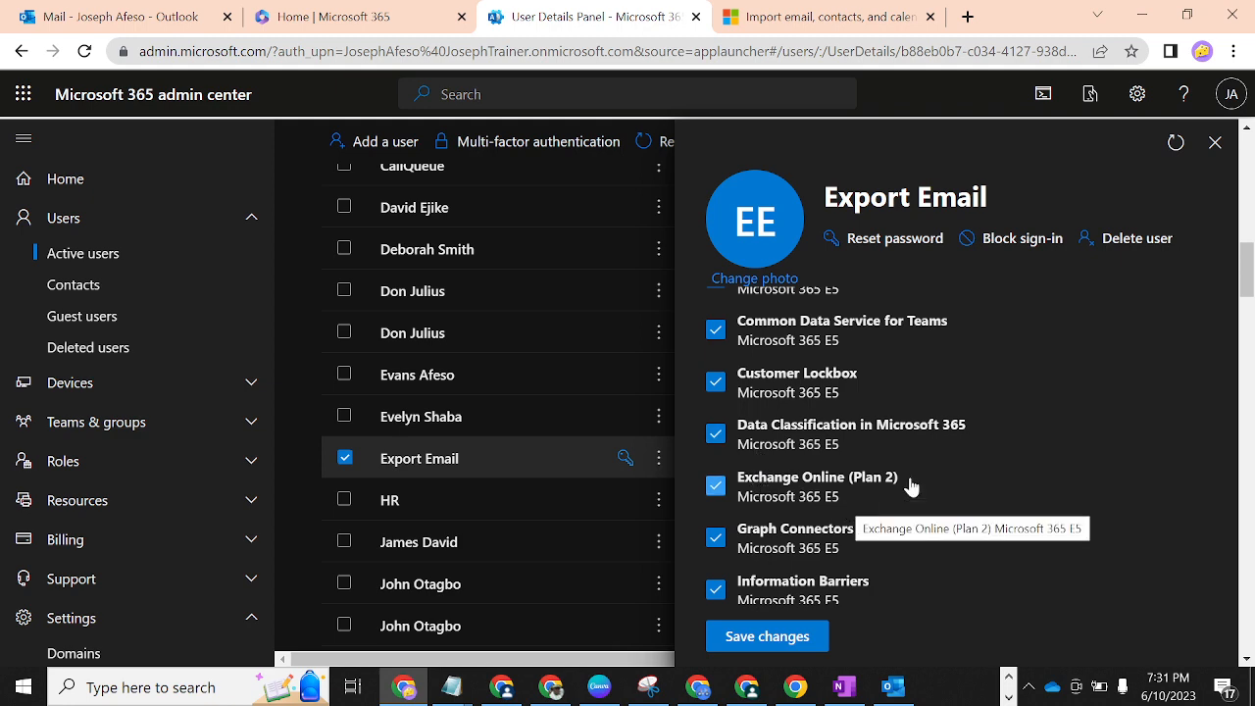
{"action": "left_click_drag", "start_coordinate": [1248, 270], "coordinate": [1249, 142]}
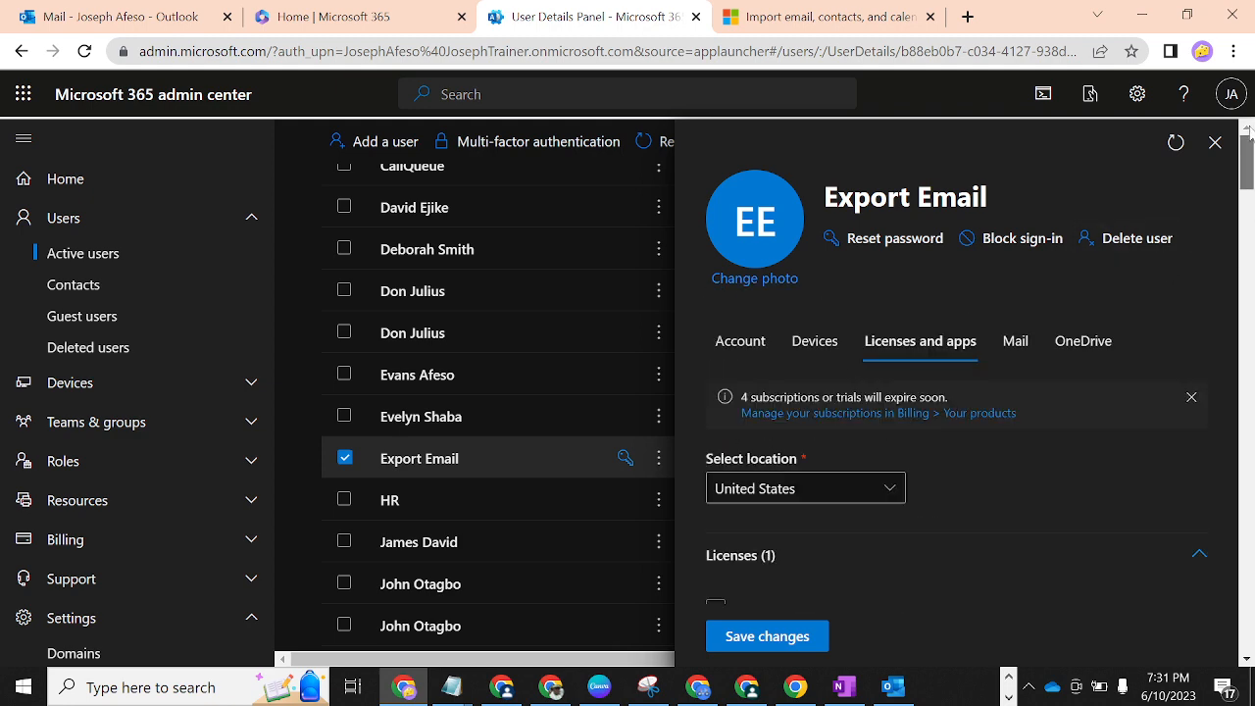
{"action": "left_click", "coordinate": [1015, 341]}
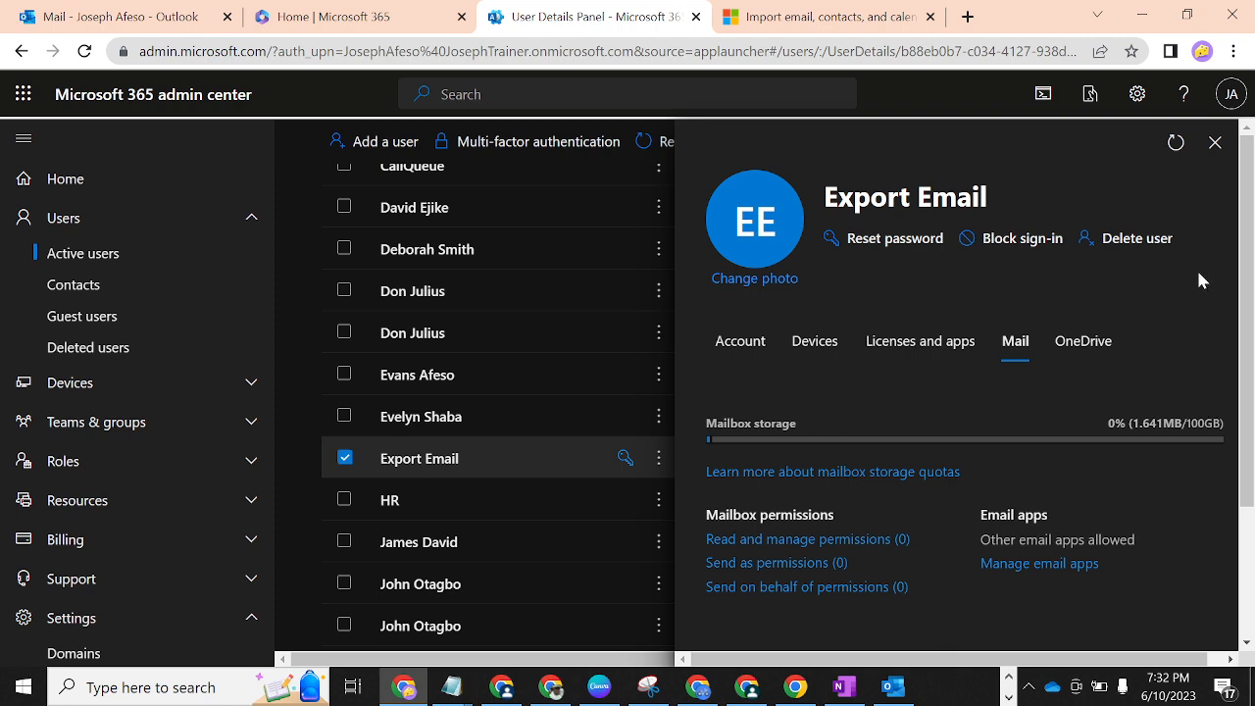
{"action": "left_click", "coordinate": [1206, 53]}
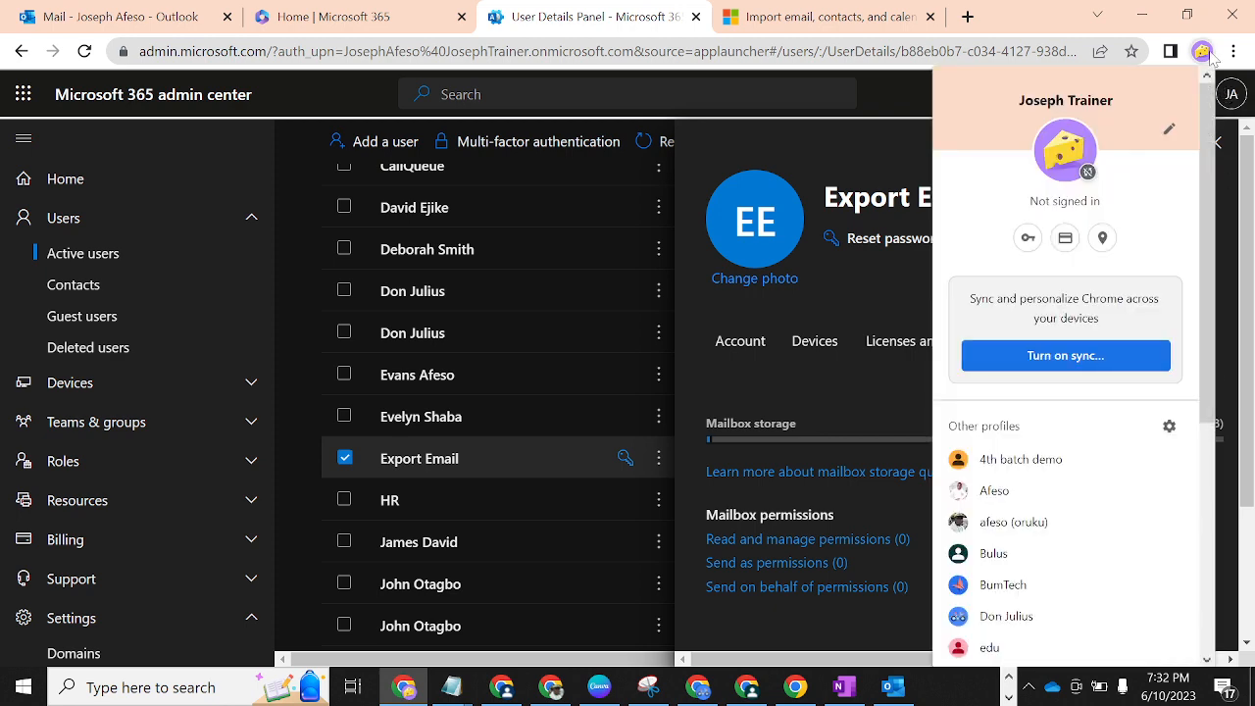
Open the Export Email inbox in a Chrome Guest window, check the signed-in account, then minimize.
{"action": "left_click_drag", "start_coordinate": [1207, 124], "coordinate": [1223, 355]}
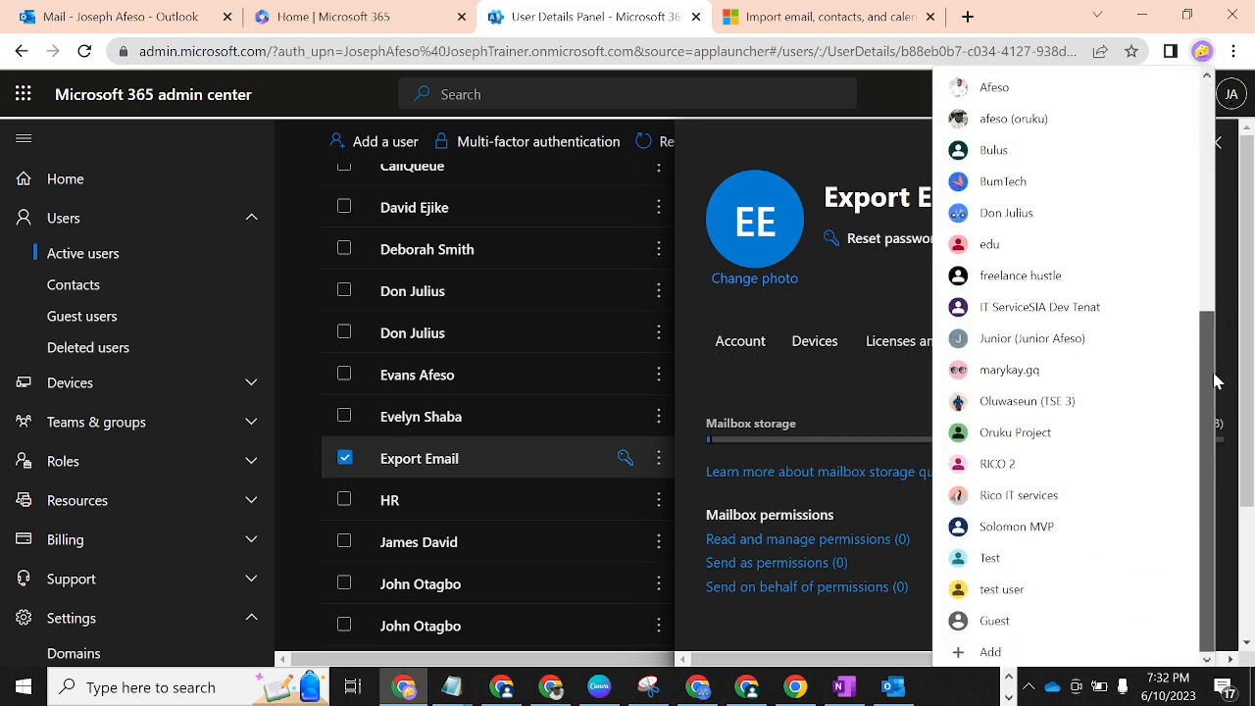
{"action": "left_click", "coordinate": [1015, 620]}
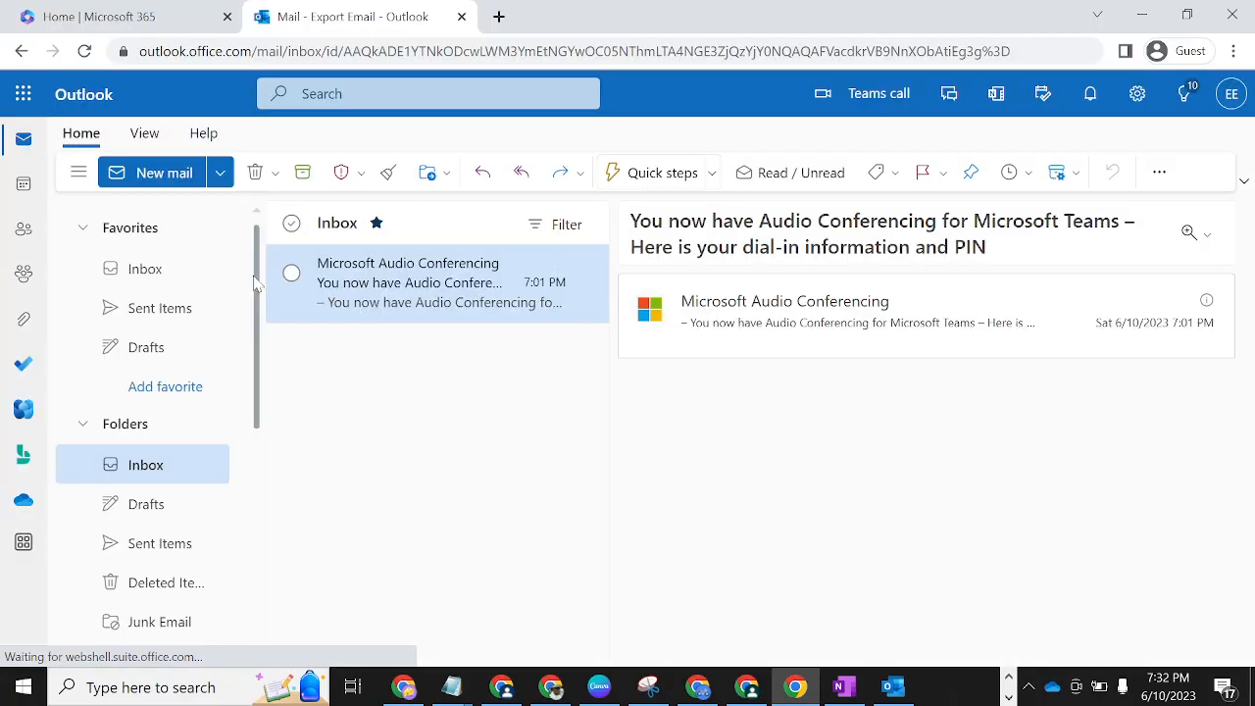
{"action": "left_click", "coordinate": [1232, 95]}
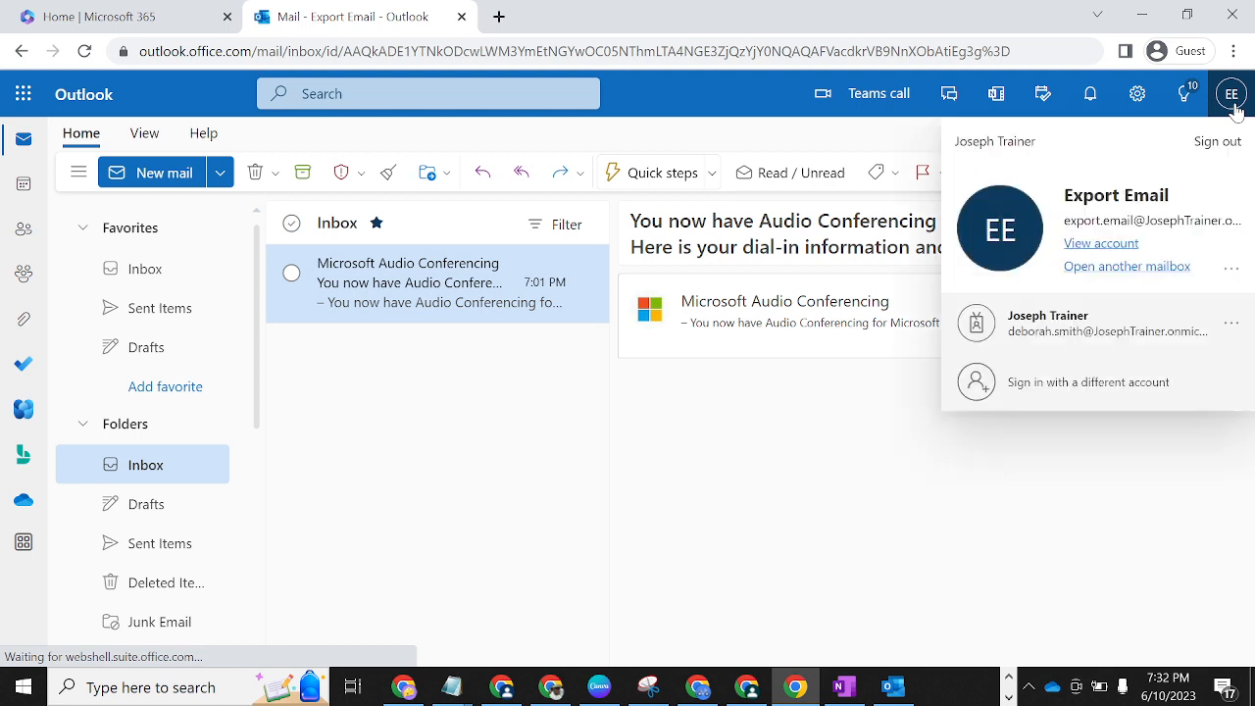
{"action": "left_click", "coordinate": [686, 451]}
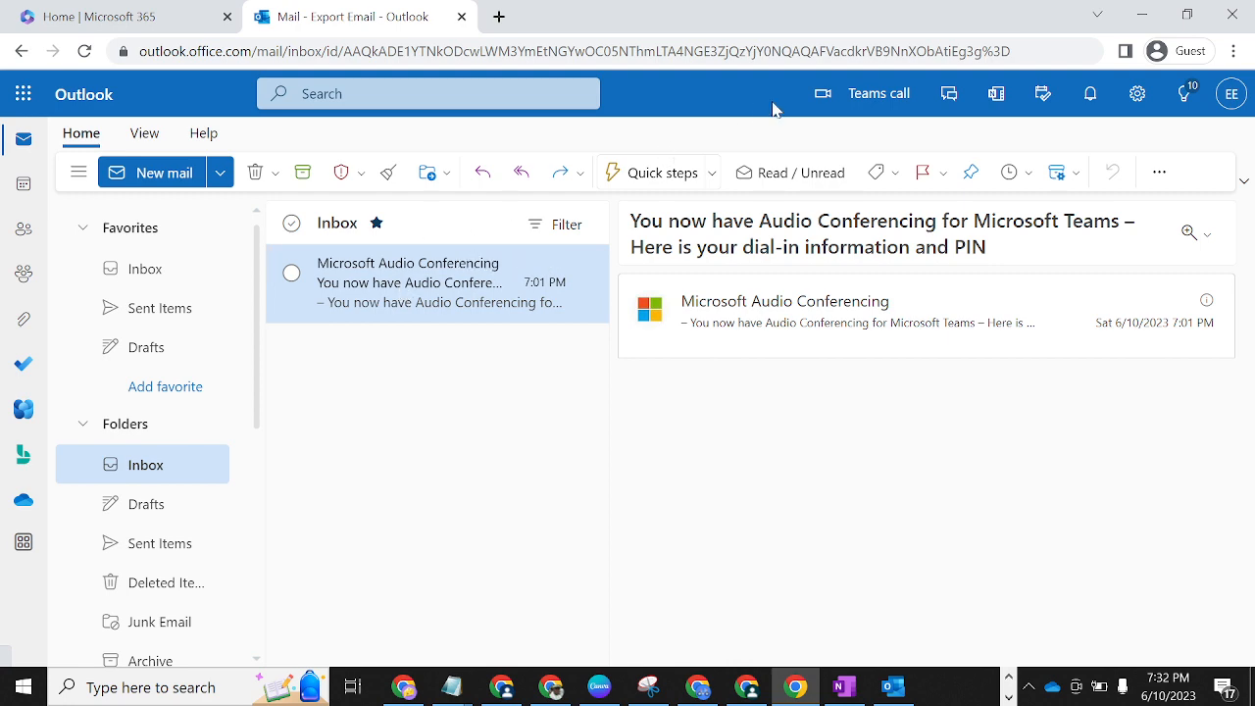
{"action": "left_click", "coordinate": [1144, 17]}
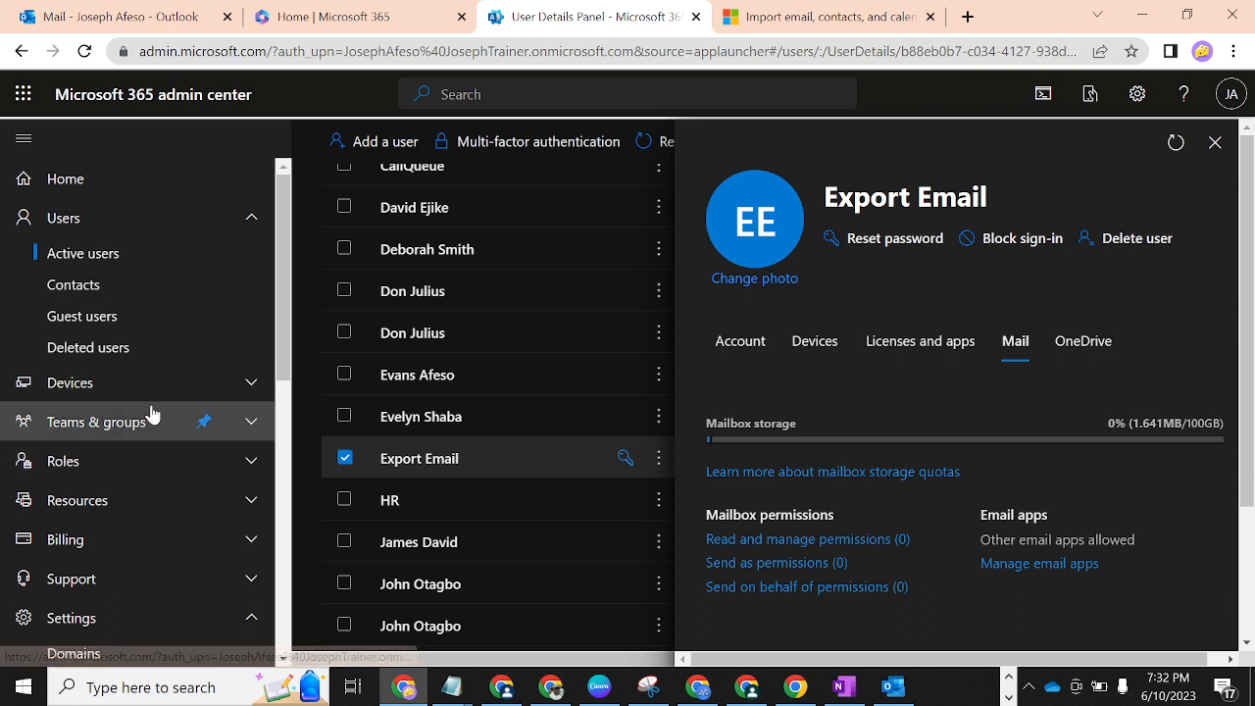
Open the Settings > Domains page listing the Healthy default onmicrosoft.com domain.
{"action": "left_click", "coordinate": [110, 620]}
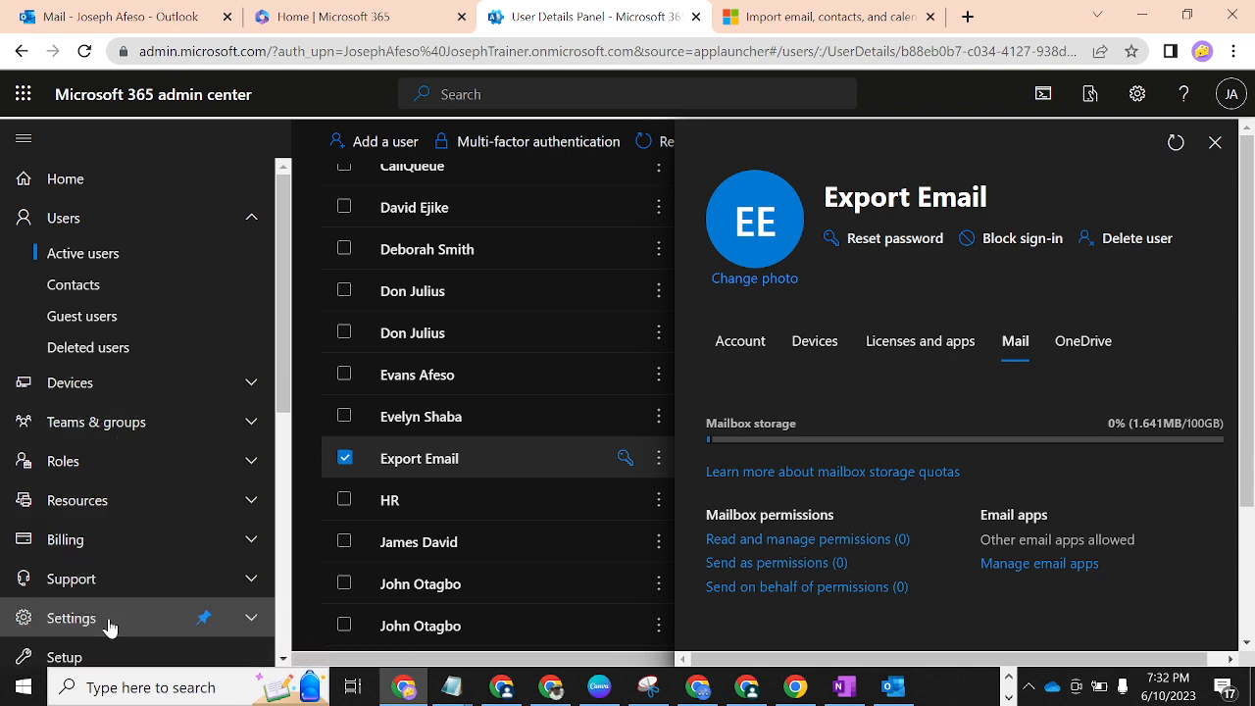
{"action": "left_click", "coordinate": [110, 620]}
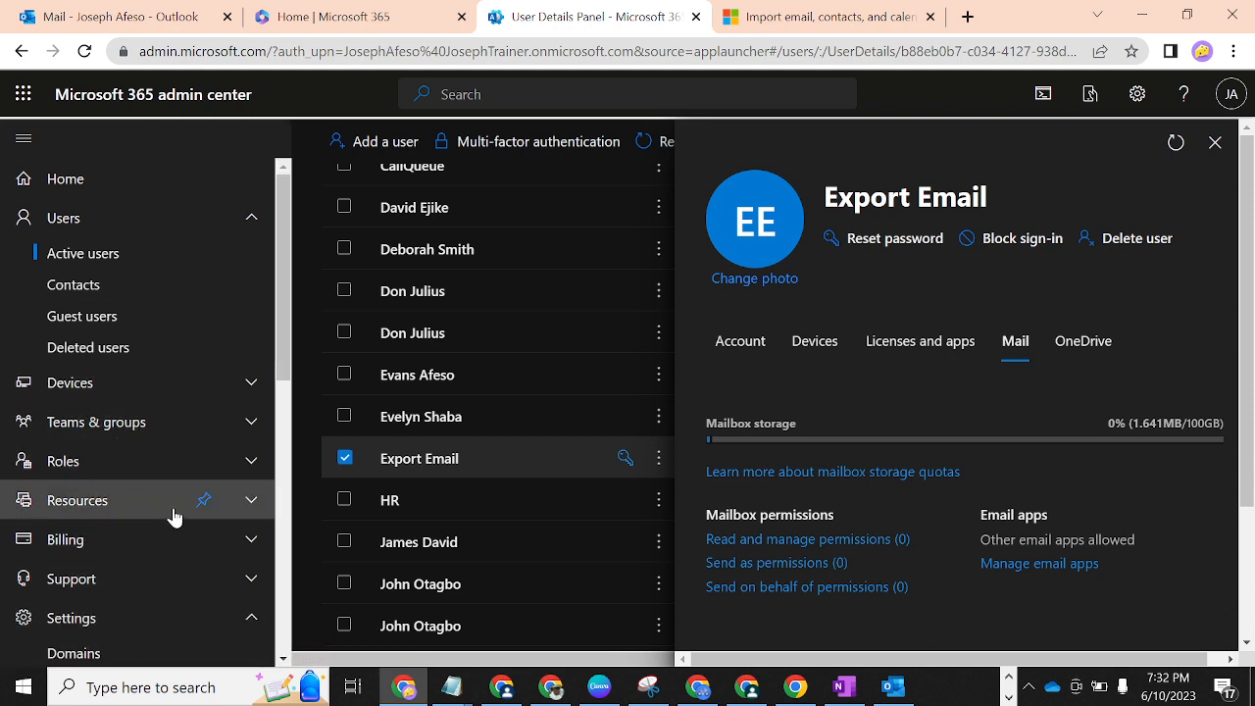
{"action": "left_click_drag", "start_coordinate": [283, 359], "coordinate": [288, 426]}
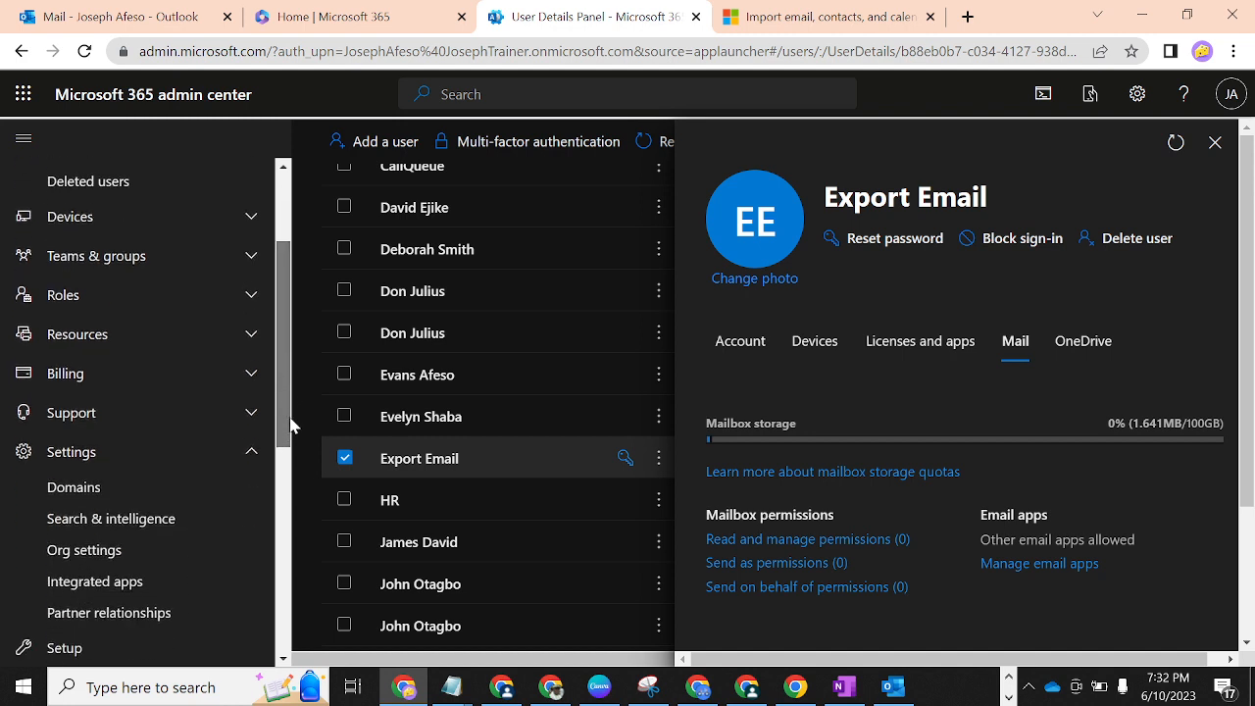
{"action": "left_click", "coordinate": [78, 488]}
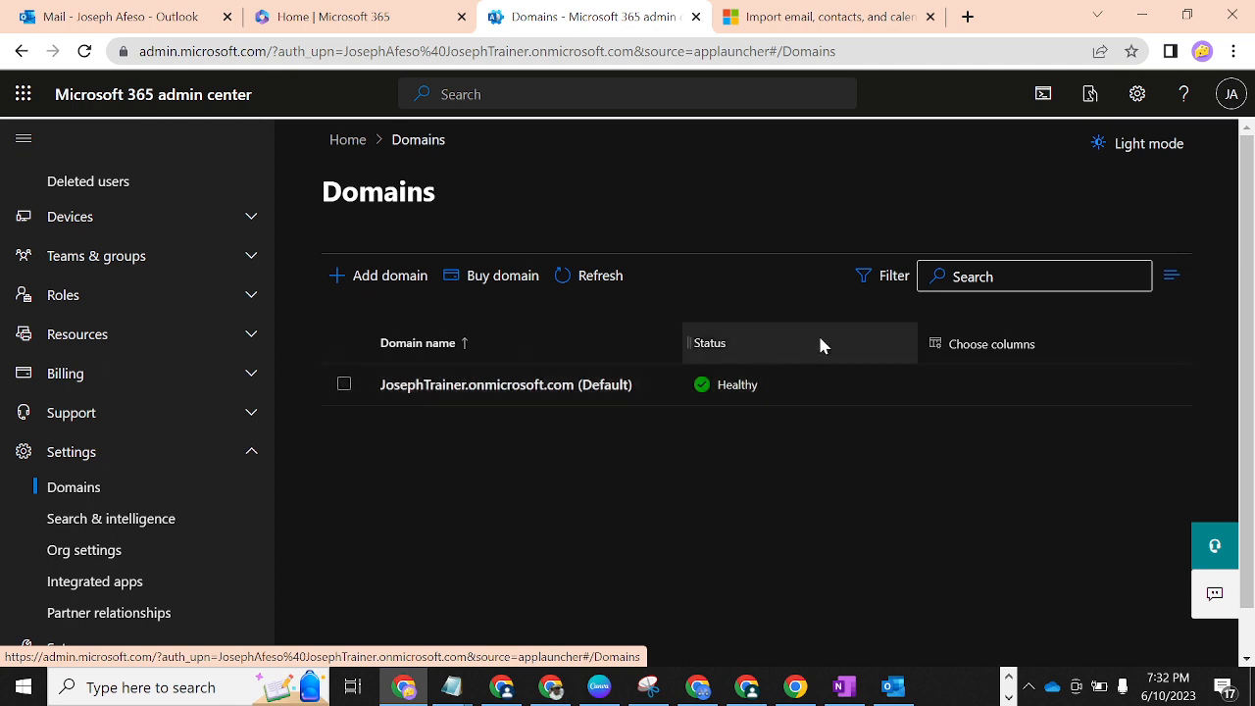
Switch to another Chrome profile's window through the profile menu and back.
{"action": "left_click", "coordinate": [1204, 52]}
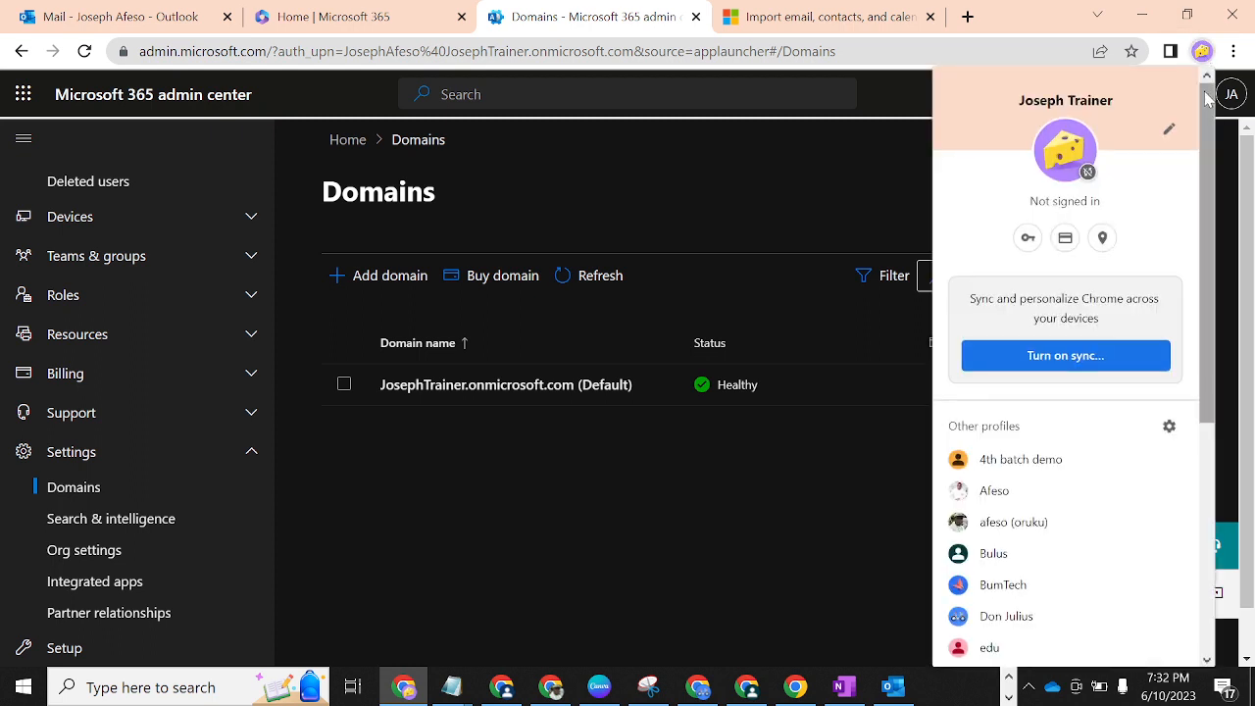
{"action": "left_click_drag", "start_coordinate": [1211, 103], "coordinate": [1223, 226]}
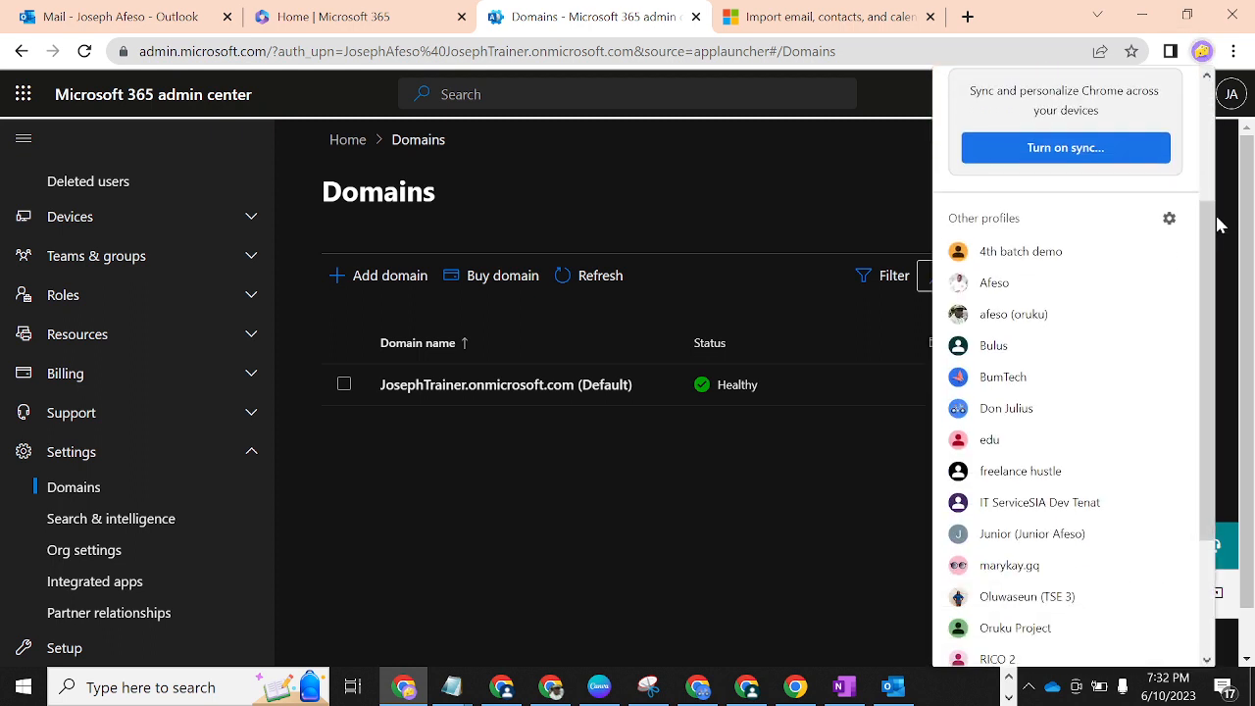
{"action": "left_click", "coordinate": [1055, 284]}
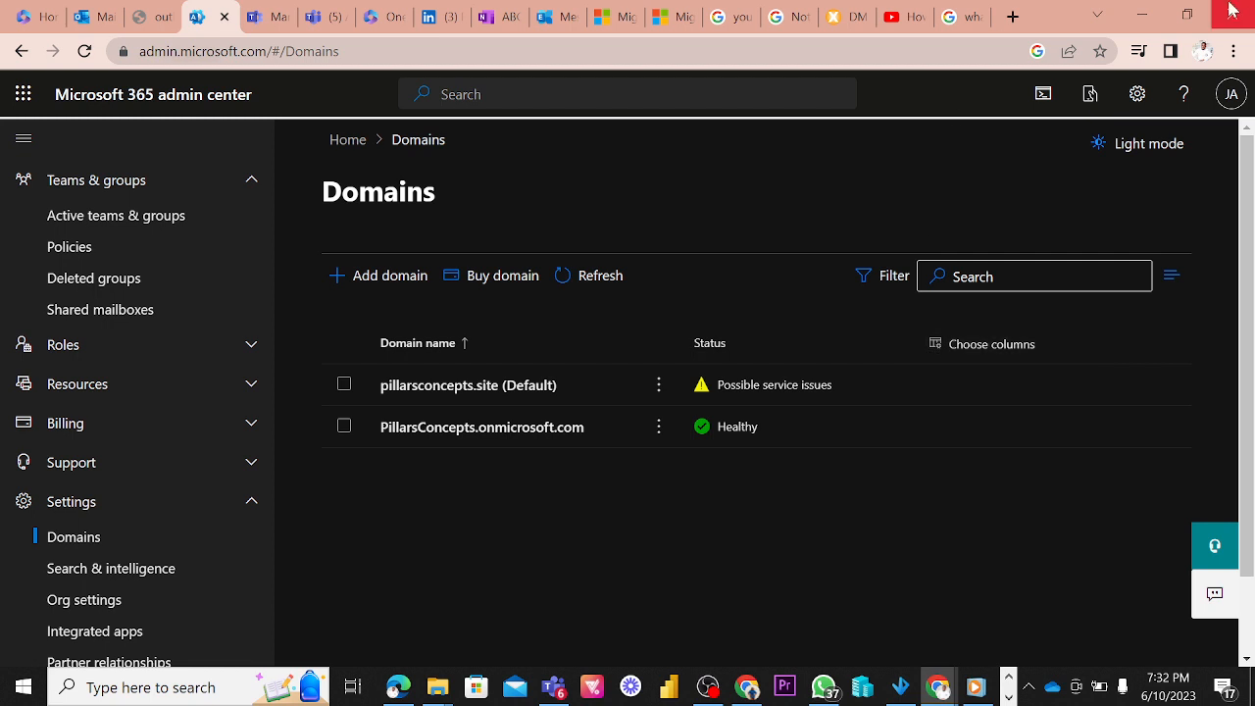
{"action": "left_click", "coordinate": [1202, 54]}
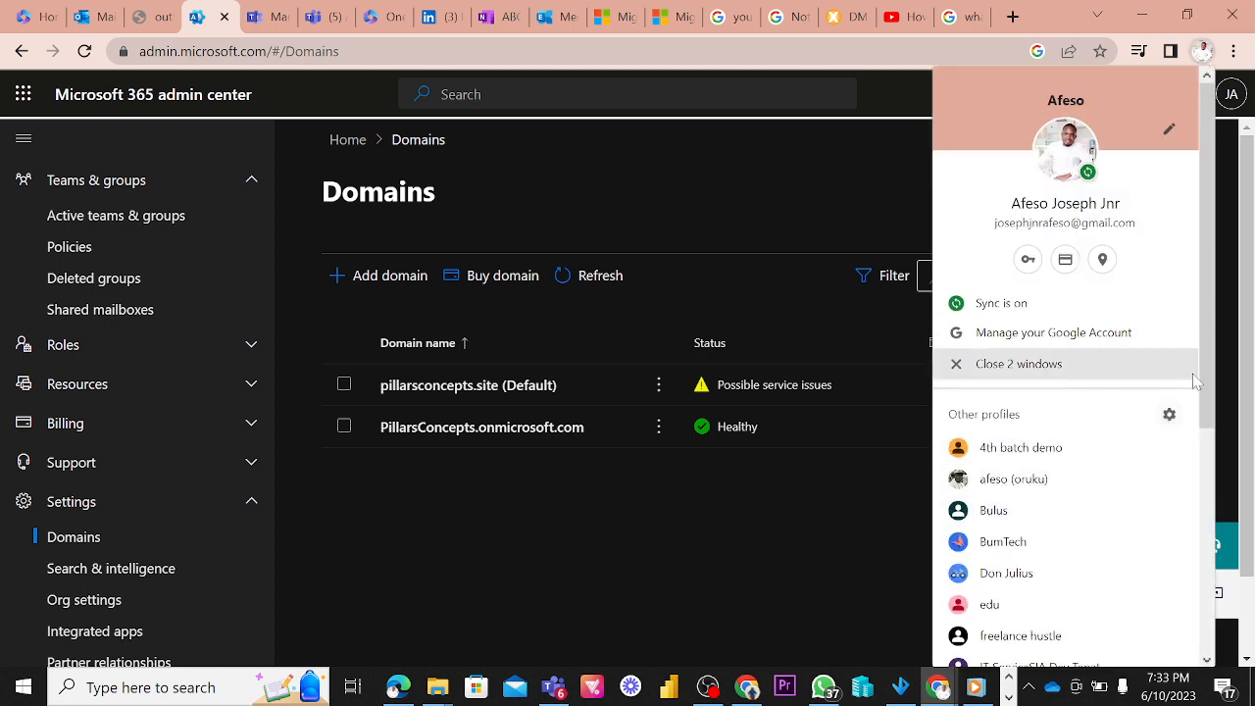
{"action": "left_click_drag", "start_coordinate": [1213, 364], "coordinate": [1210, 447]}
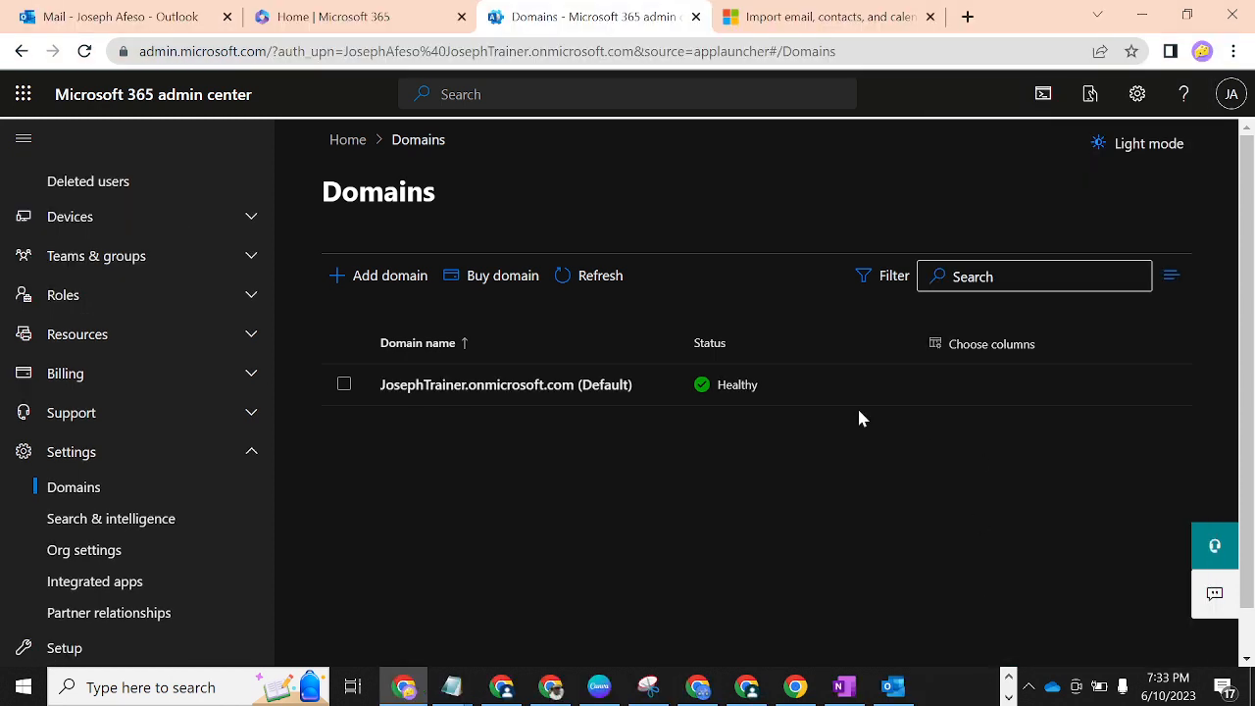
Find Export Email in the Active users list, then bring the Outlook desktop app forward.
{"action": "left_click", "coordinate": [142, 259]}
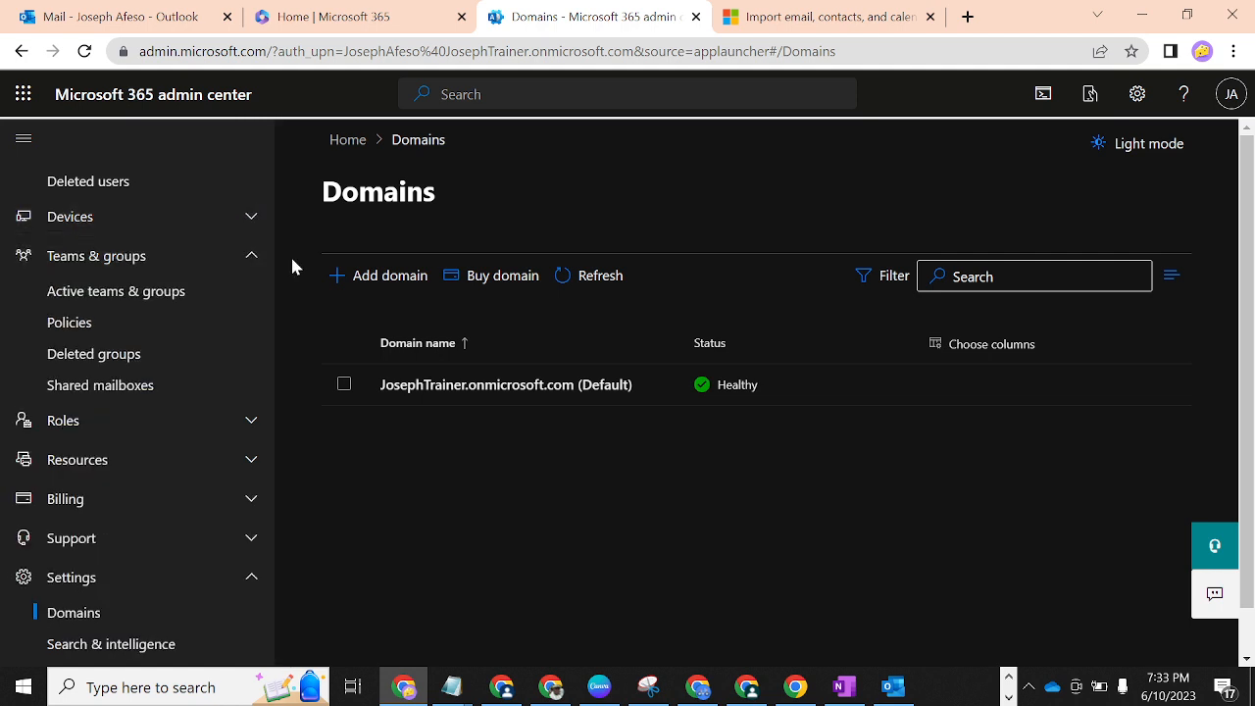
{"action": "left_click_drag", "start_coordinate": [285, 292], "coordinate": [275, 226]}
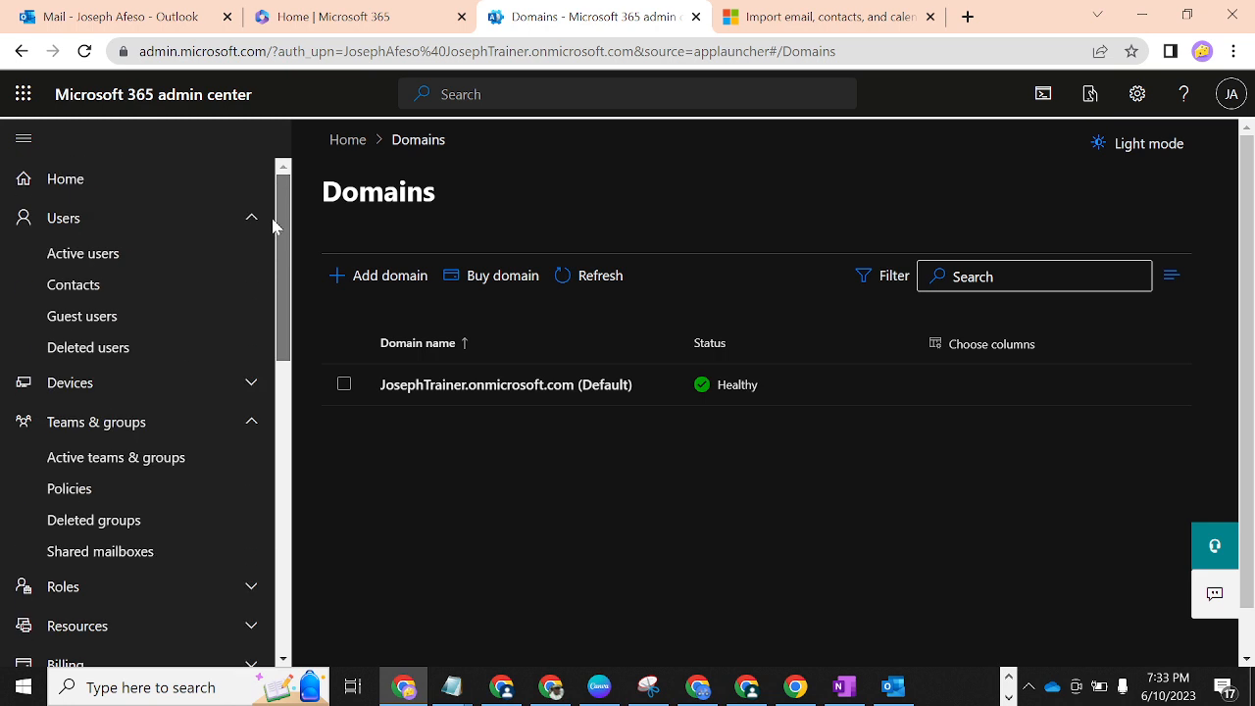
{"action": "left_click", "coordinate": [117, 257]}
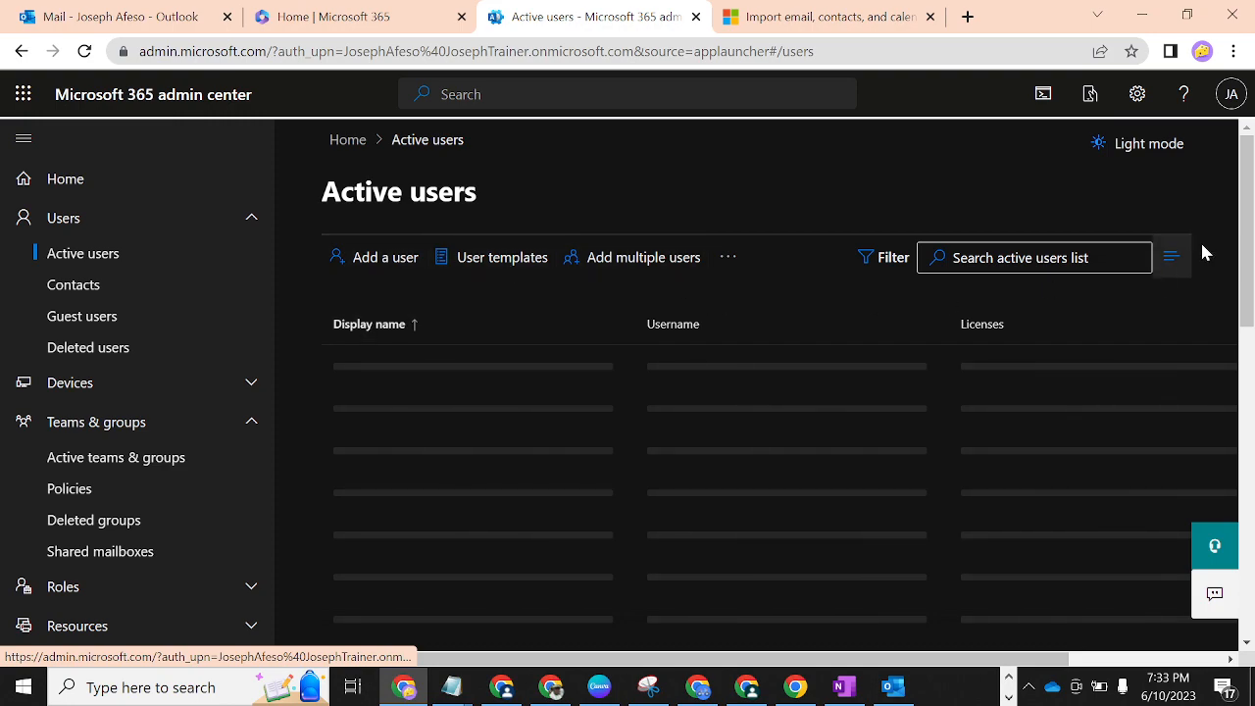
{"action": "left_click_drag", "start_coordinate": [1243, 245], "coordinate": [1251, 312]}
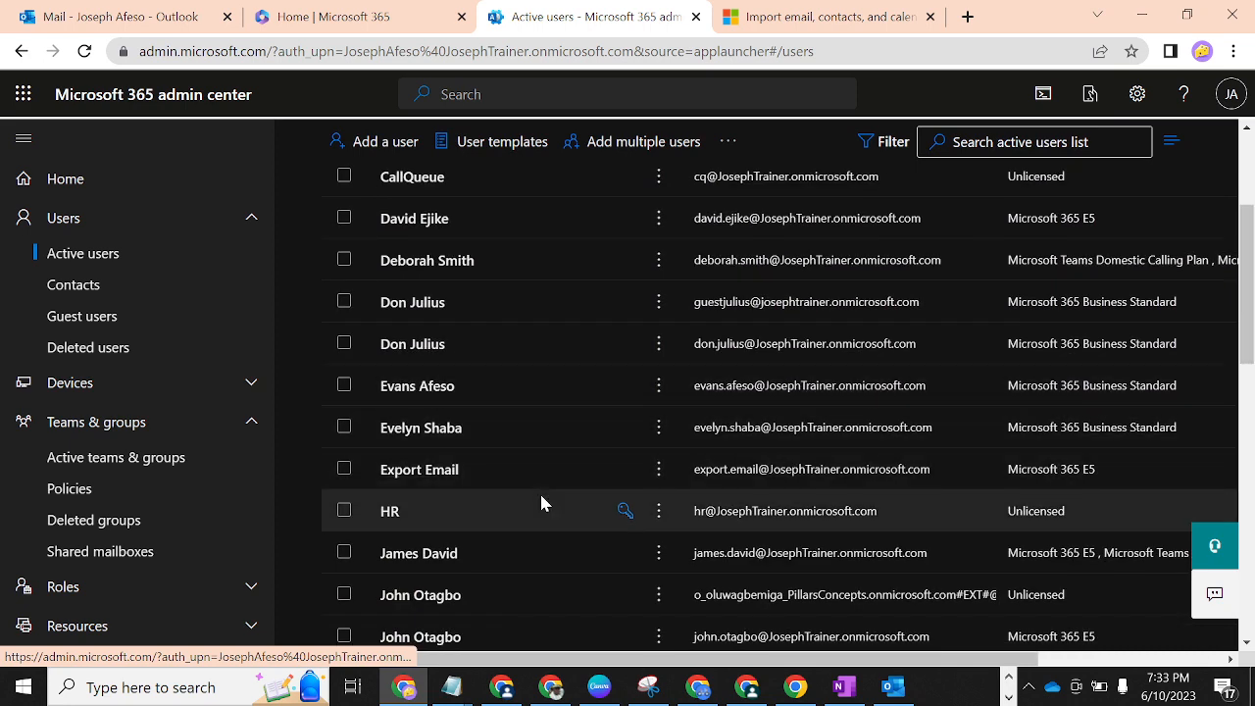
{"action": "left_click", "coordinate": [896, 689]}
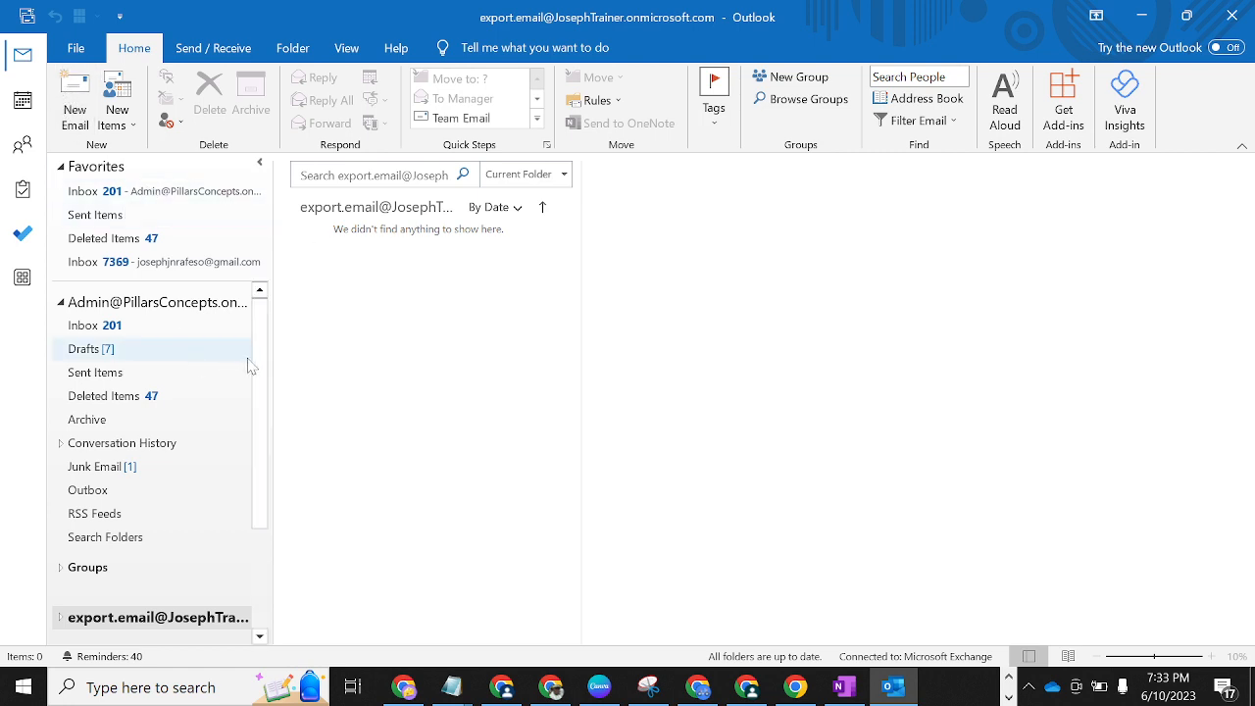
Expand the export.email mailbox and check that its Inbox holds only one message.
{"action": "left_click_drag", "start_coordinate": [260, 364], "coordinate": [269, 438]}
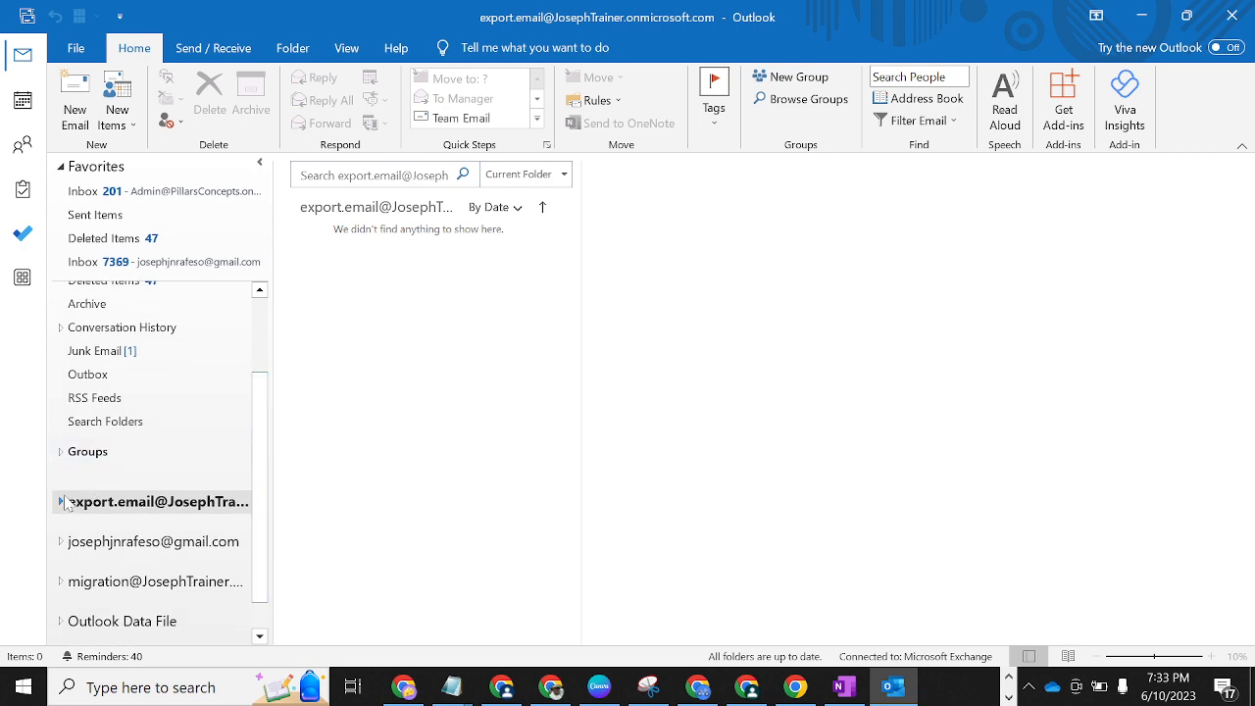
{"action": "left_click", "coordinate": [61, 502]}
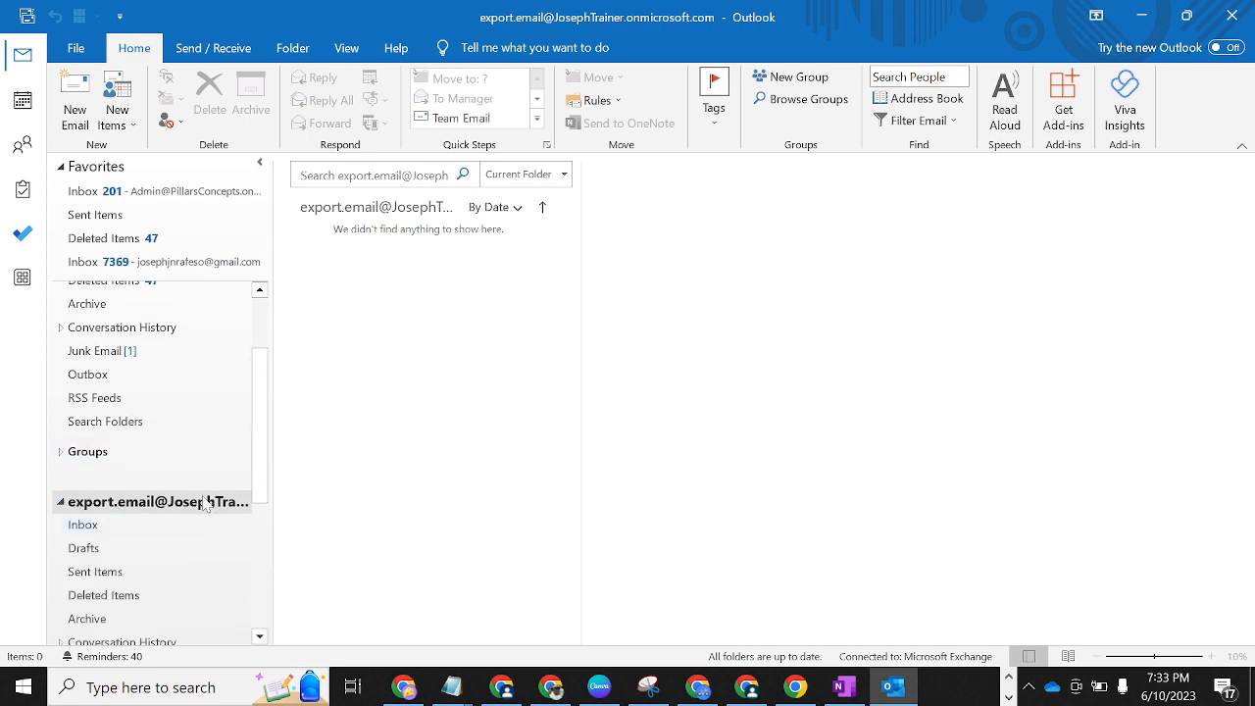
{"action": "left_click_drag", "start_coordinate": [253, 453], "coordinate": [266, 481]}
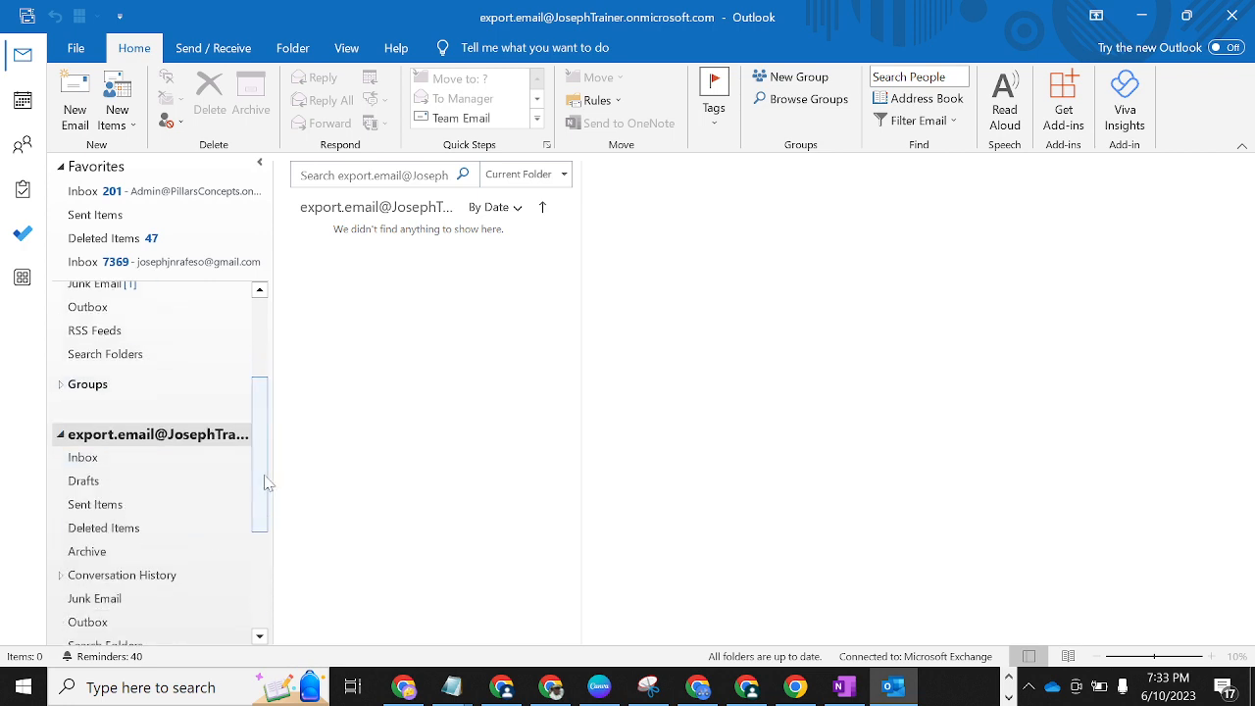
{"action": "left_click", "coordinate": [88, 461]}
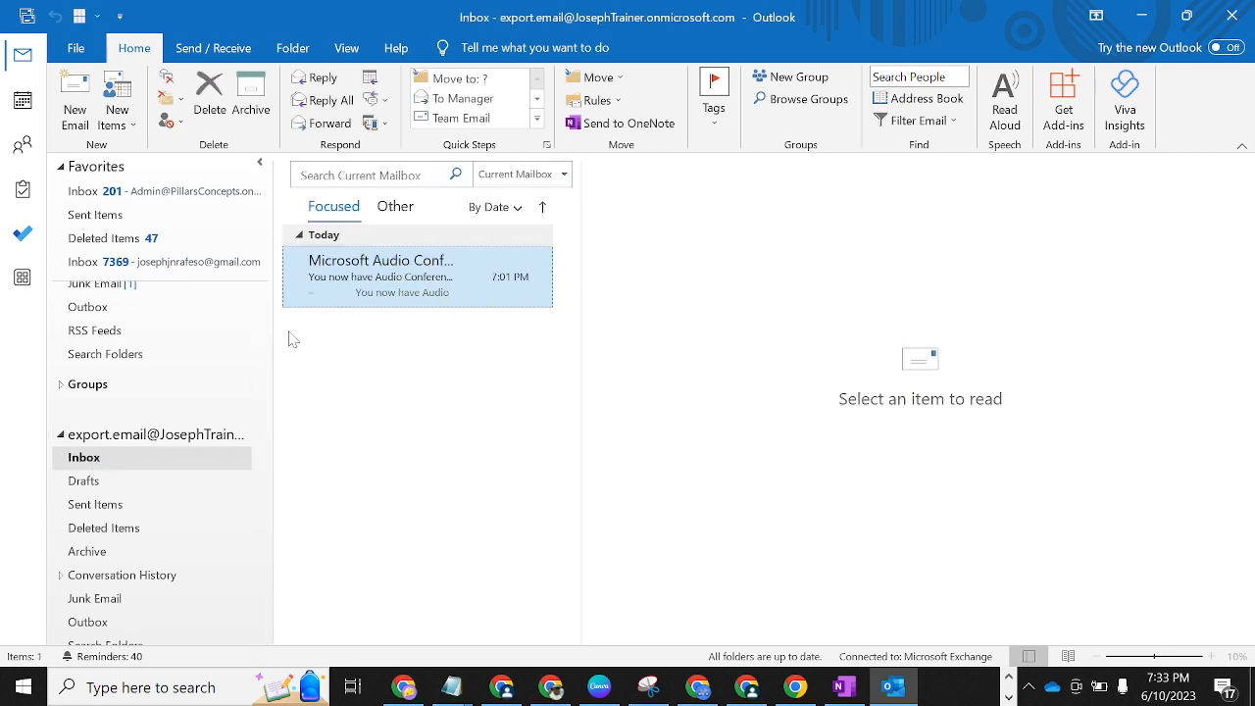
{"action": "left_click", "coordinate": [62, 438]}
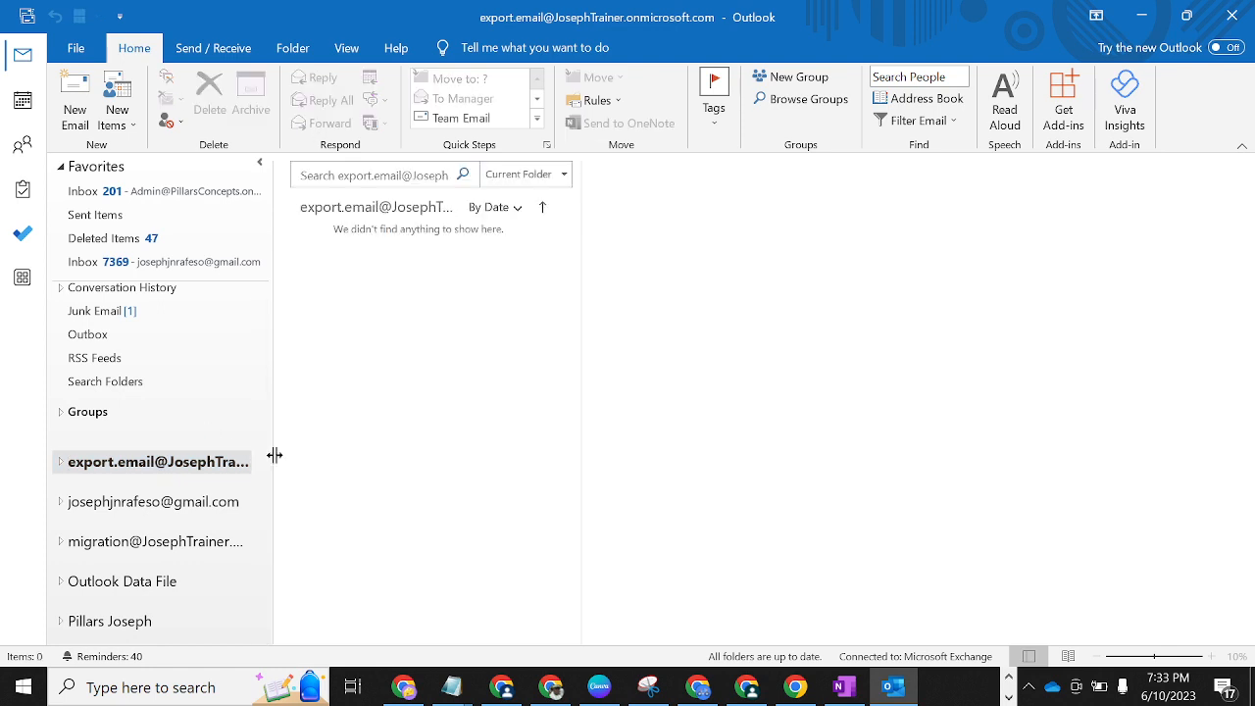
Select the Admin mailbox Inbox and open its File > Account Information page.
{"action": "scroll", "coordinate": [240, 328], "scroll_direction": "up", "scroll_amount": 2}
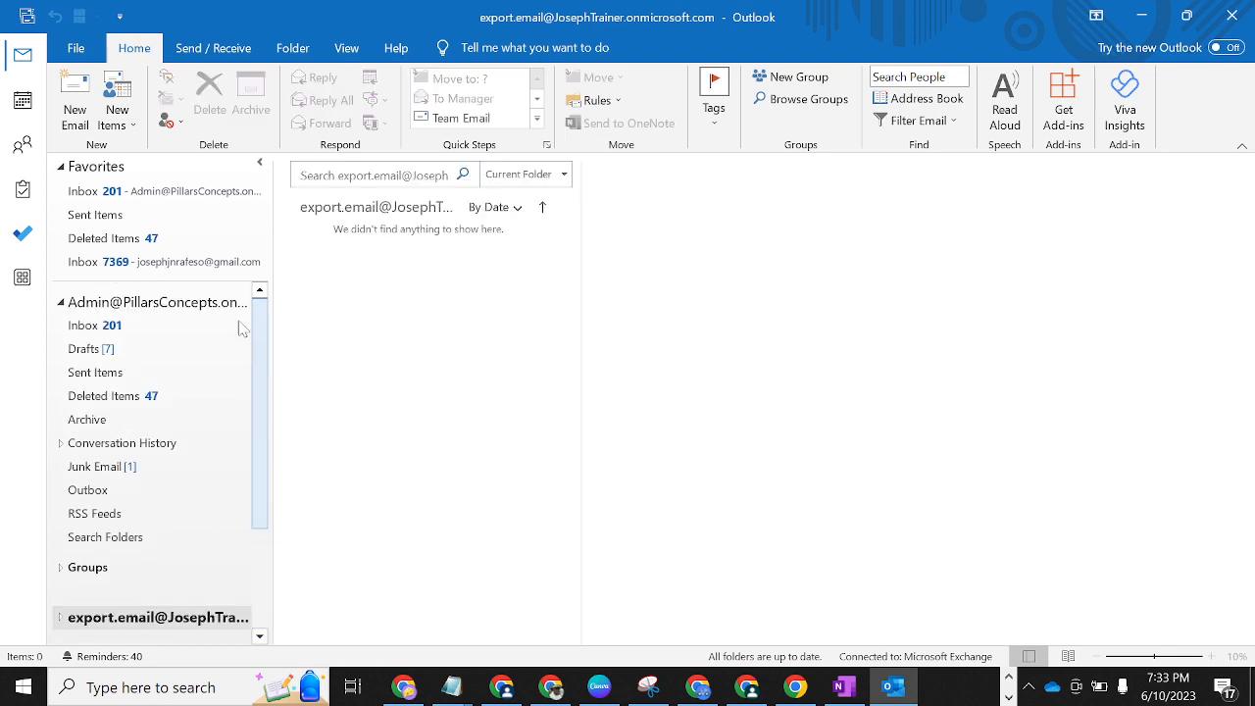
{"action": "left_click", "coordinate": [131, 325]}
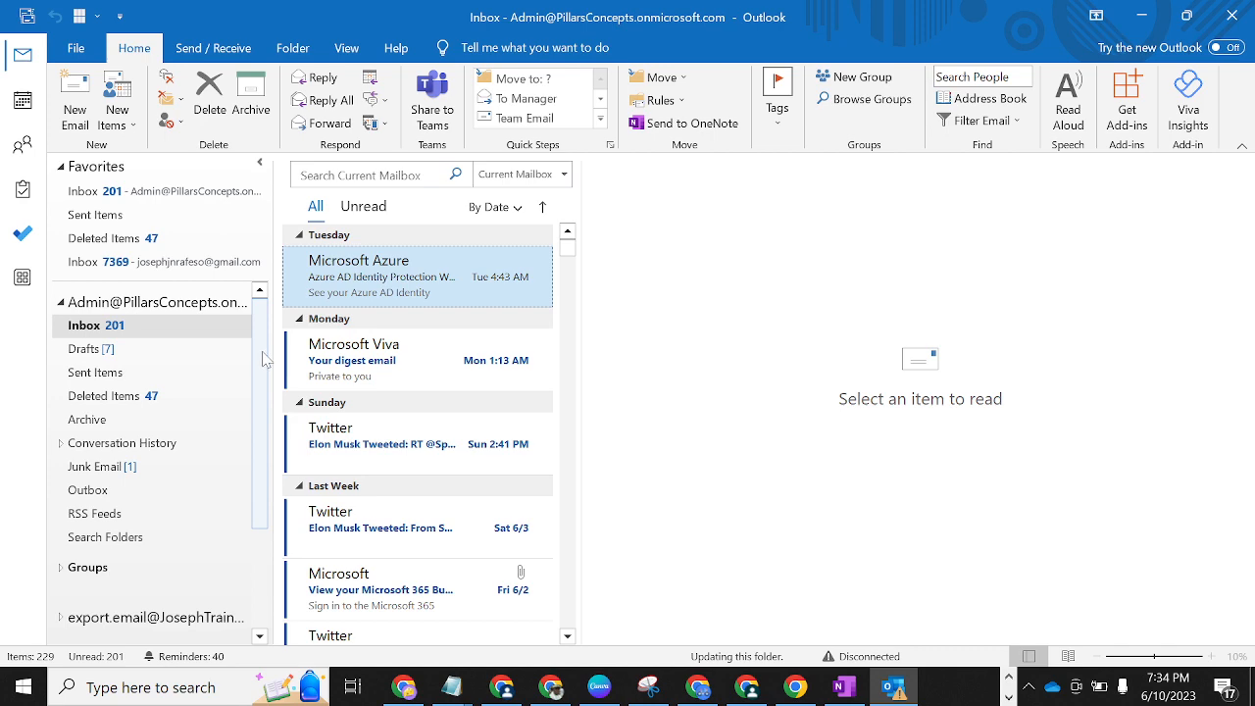
{"action": "left_click", "coordinate": [78, 47]}
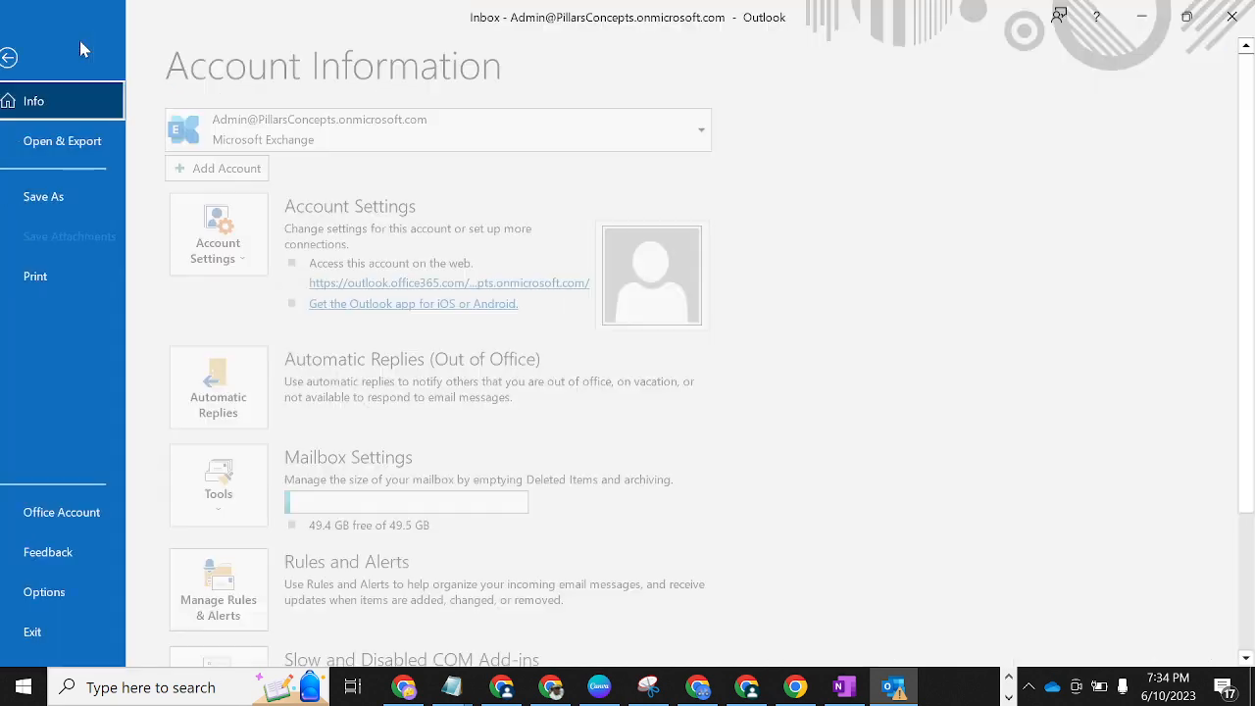
Start an Import/Export wizard export to a file of type Outlook Data File (.pst).
{"action": "left_click", "coordinate": [89, 147]}
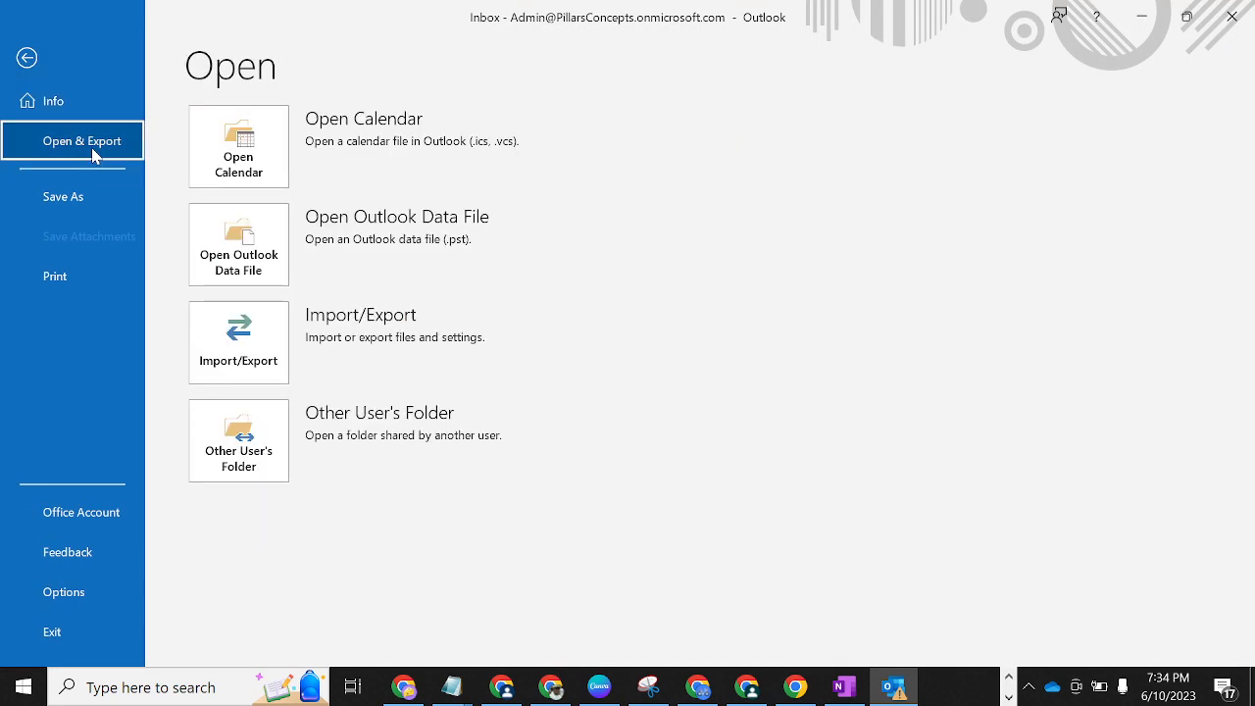
{"action": "left_click", "coordinate": [263, 345]}
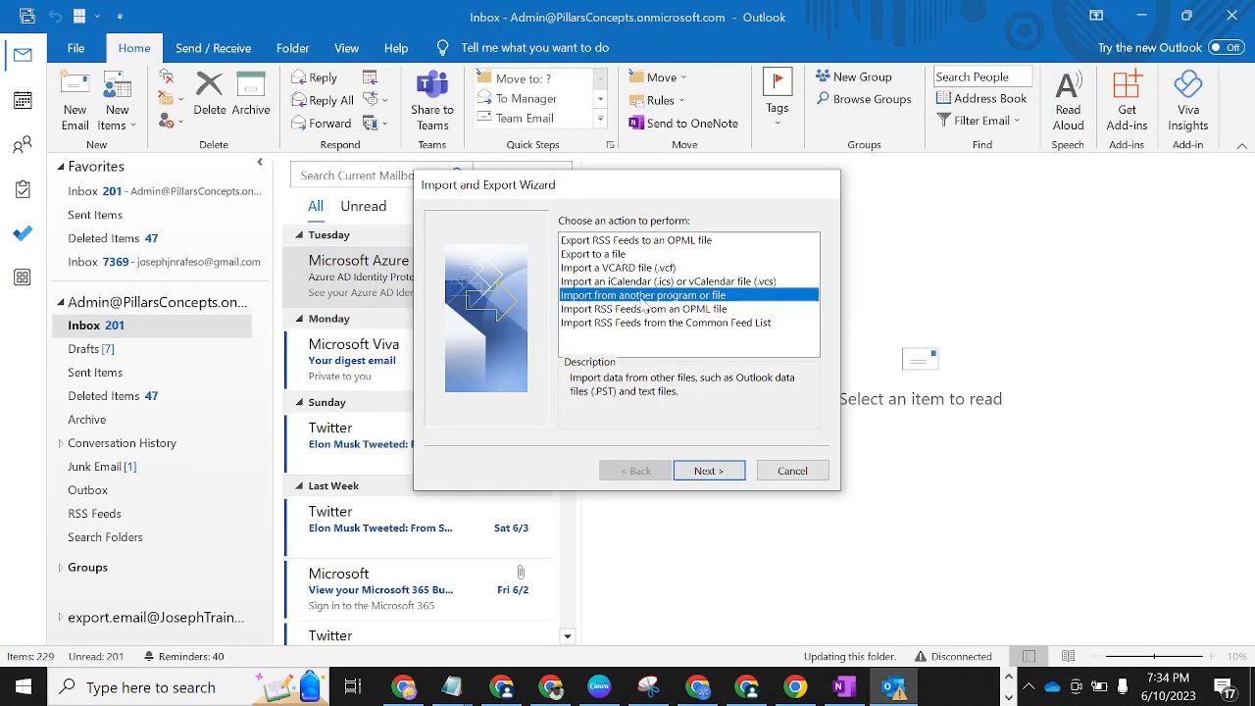
{"action": "left_click", "coordinate": [617, 255]}
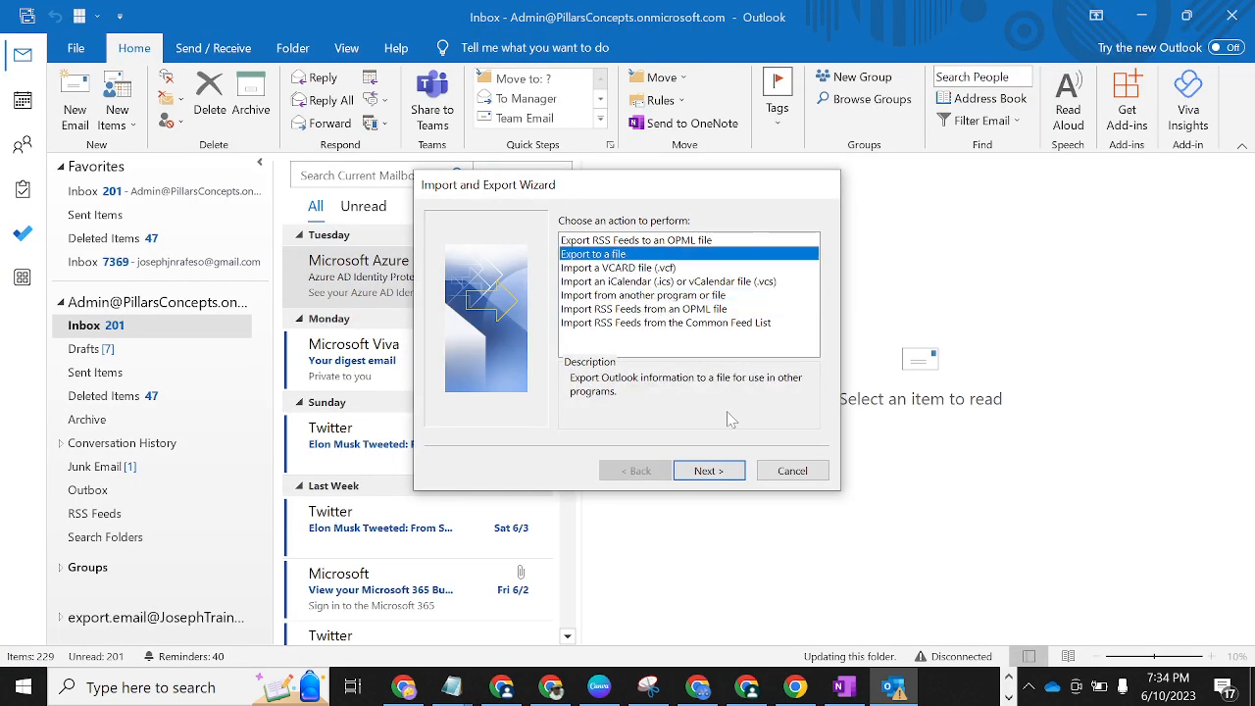
{"action": "left_click", "coordinate": [720, 468]}
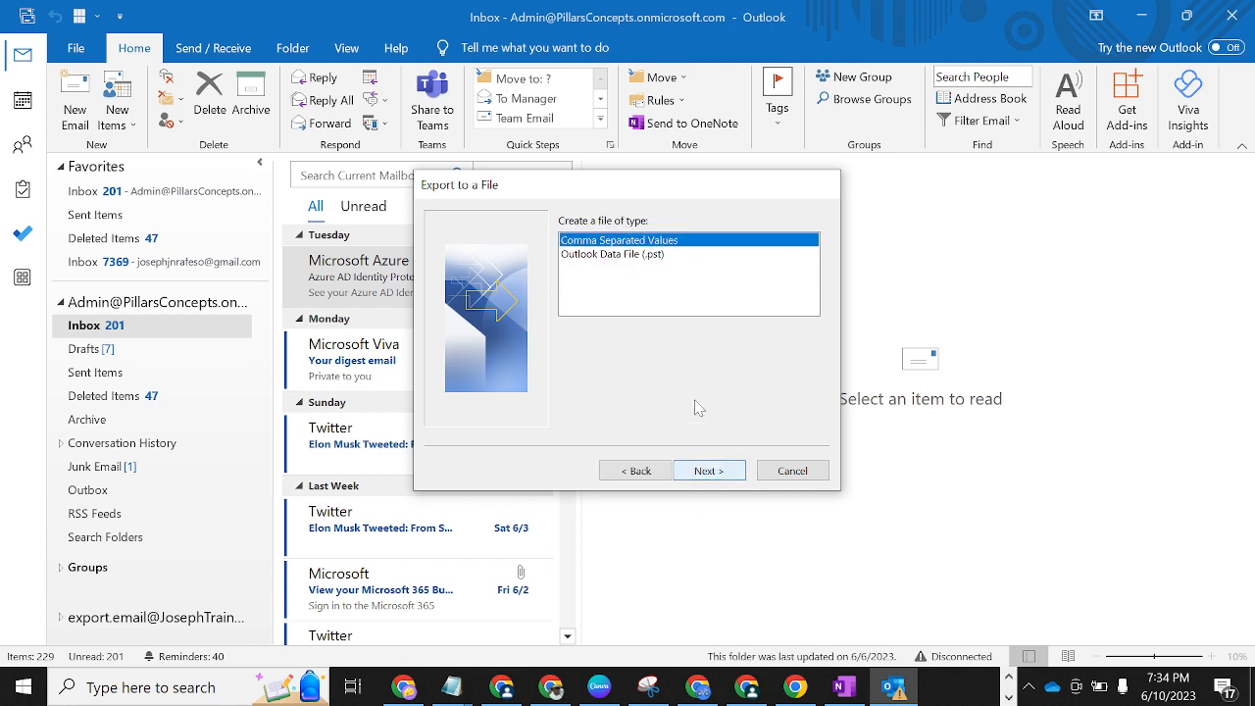
{"action": "left_click", "coordinate": [634, 255]}
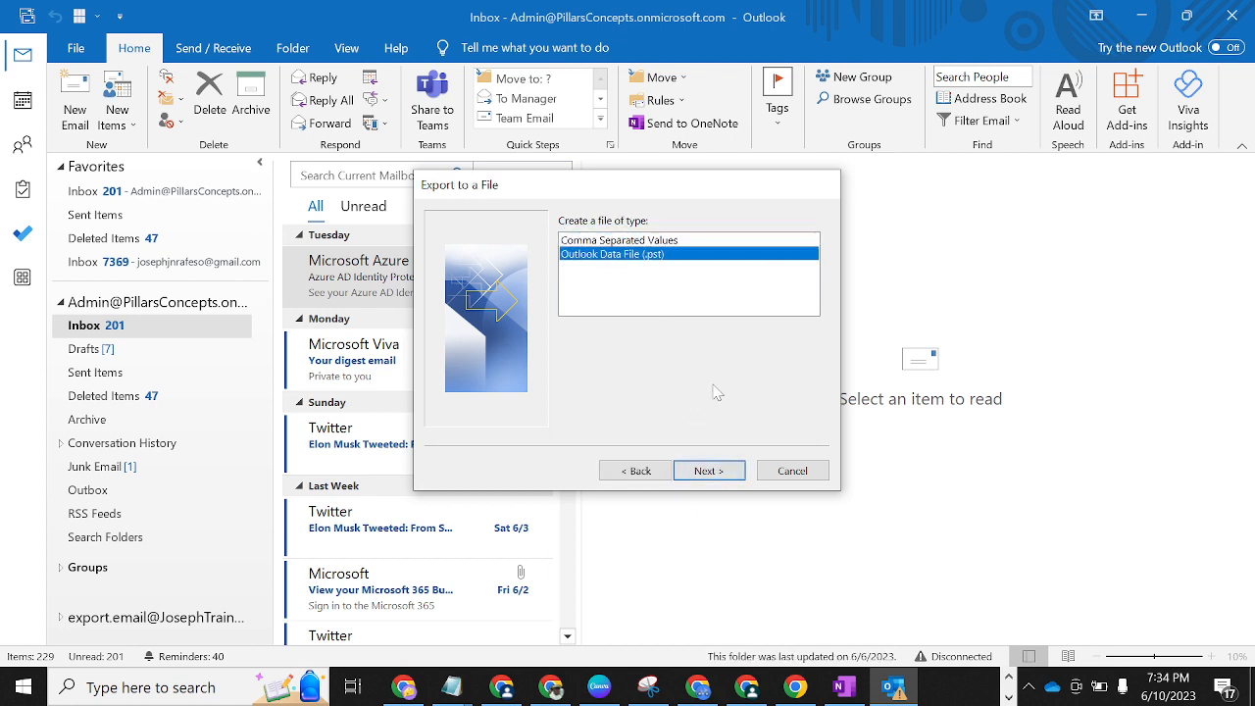
{"action": "left_click", "coordinate": [722, 469]}
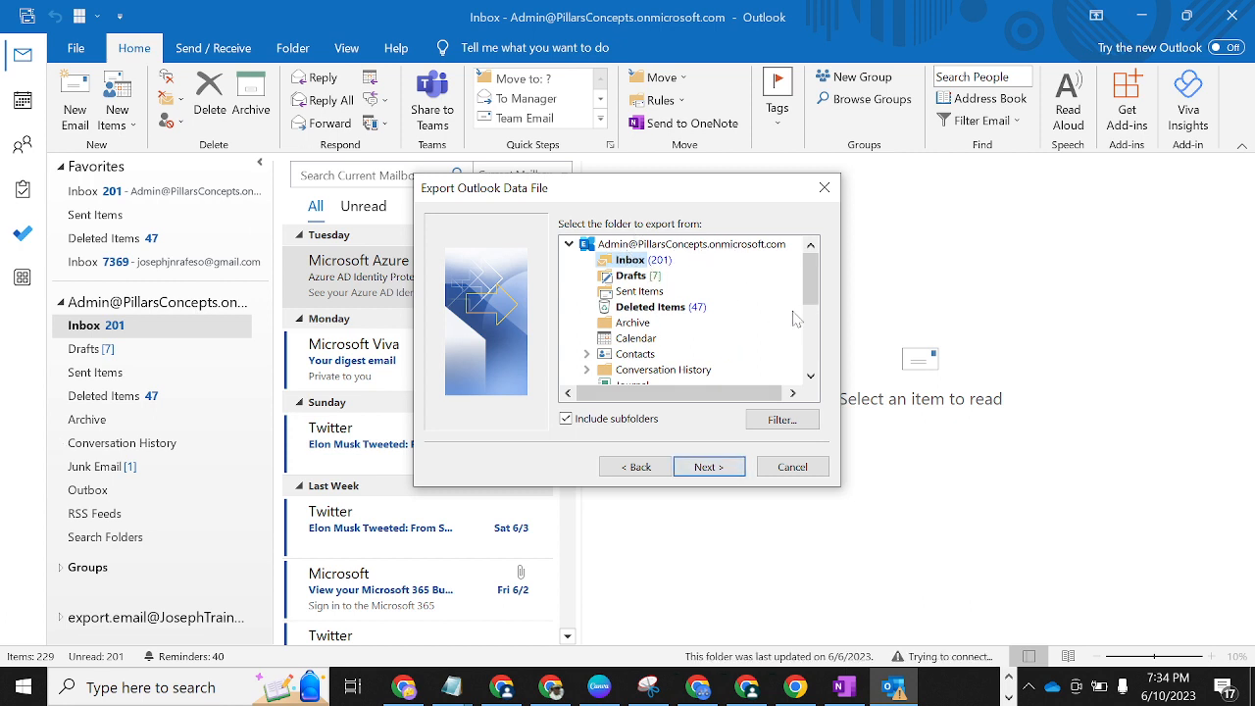
Accept the admin mailbox with subfolders, allow duplicate items, and browse for the save location.
{"action": "mouse_move", "coordinate": [809, 296]}
{"action": "left_mouse_down"}
{"action": "mouse_move", "coordinate": [811, 311]}
{"action": "mouse_move", "coordinate": [810, 289]}
{"action": "left_mouse_up"}
{"action": "left_click_drag", "start_coordinate": [810, 288], "coordinate": [813, 352]}
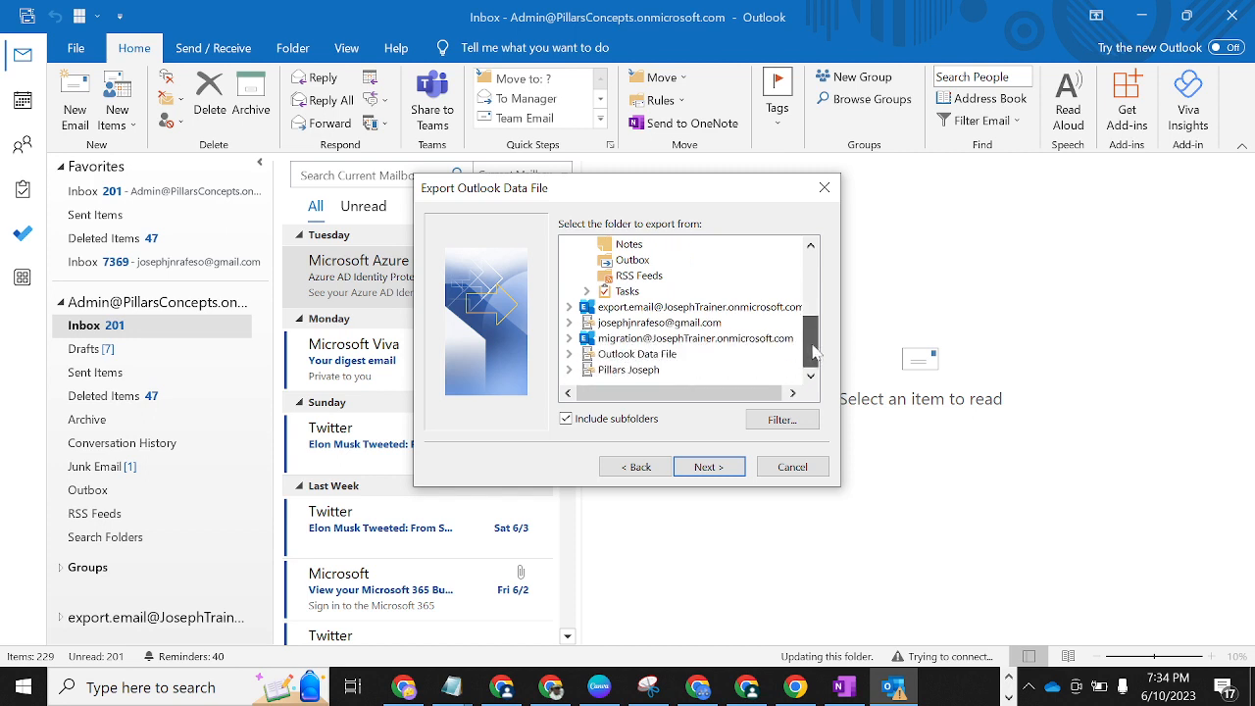
{"action": "left_click", "coordinate": [709, 467]}
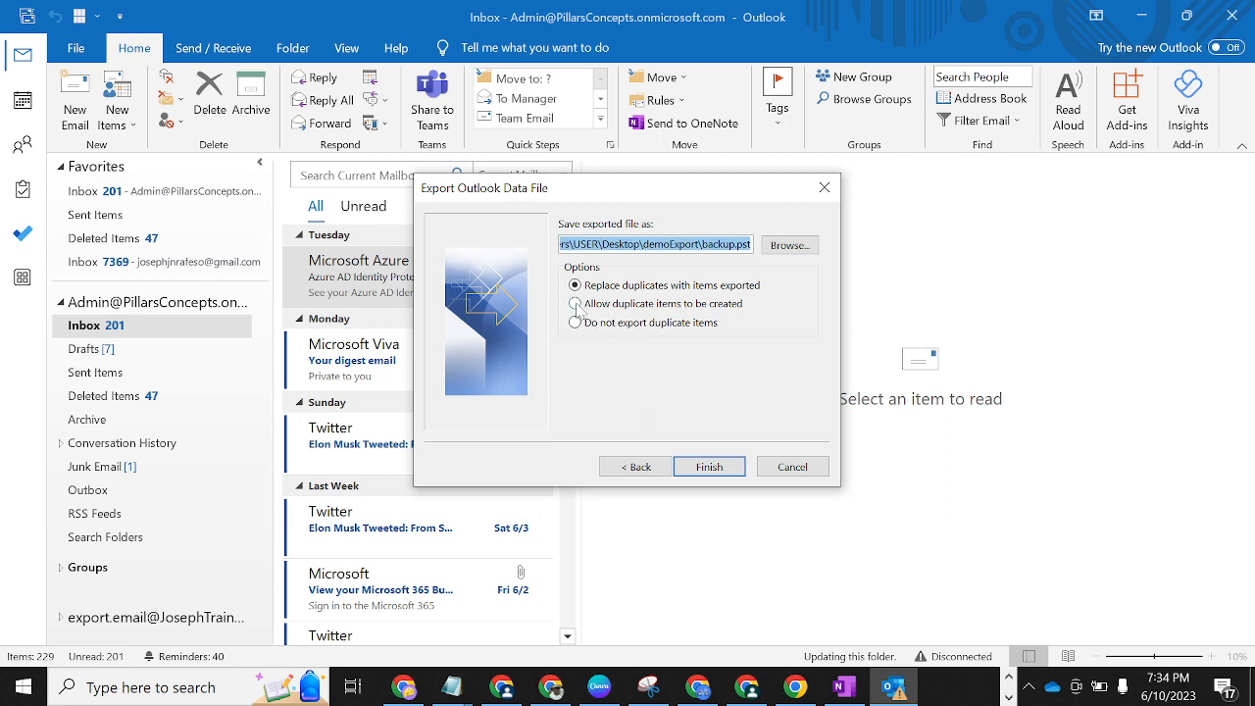
{"action": "left_click", "coordinate": [576, 304]}
{"action": "left_click", "coordinate": [790, 245]}
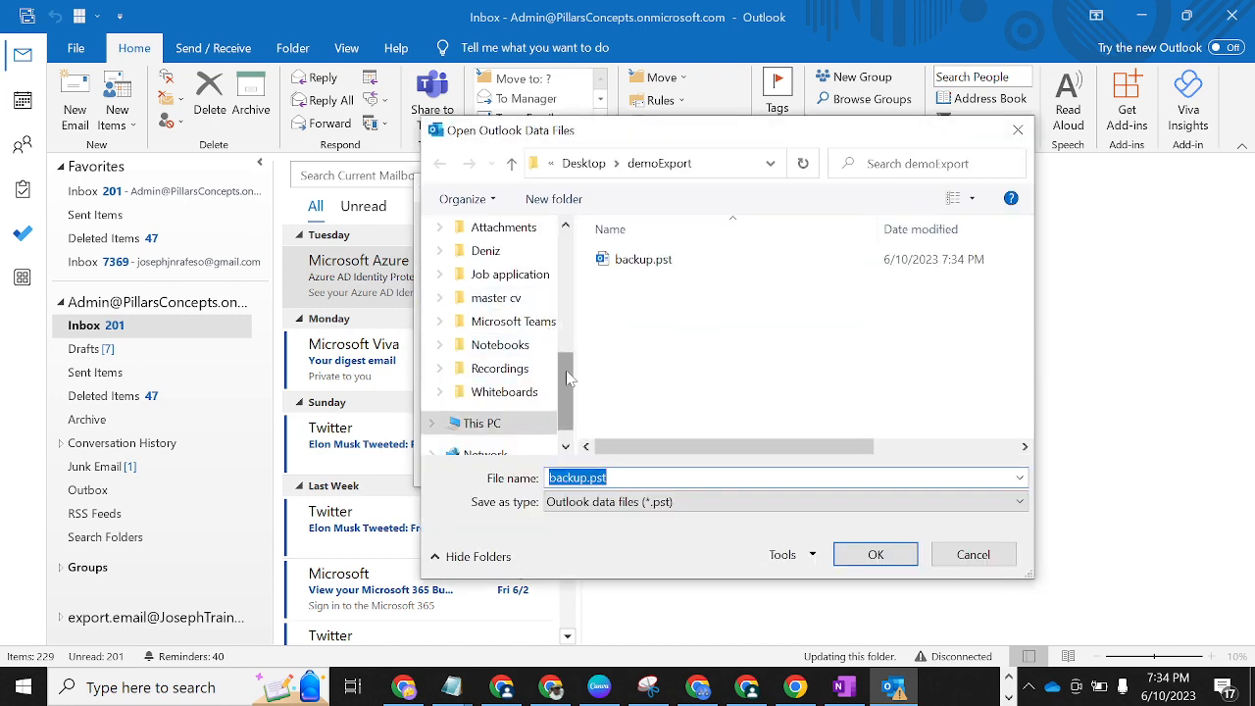
Try creating a DemoExport folder on the Desktop, merging with demoExport, and dismiss the location error.
{"action": "left_click_drag", "start_coordinate": [569, 377], "coordinate": [567, 257]}
{"action": "left_click", "coordinate": [493, 268]}
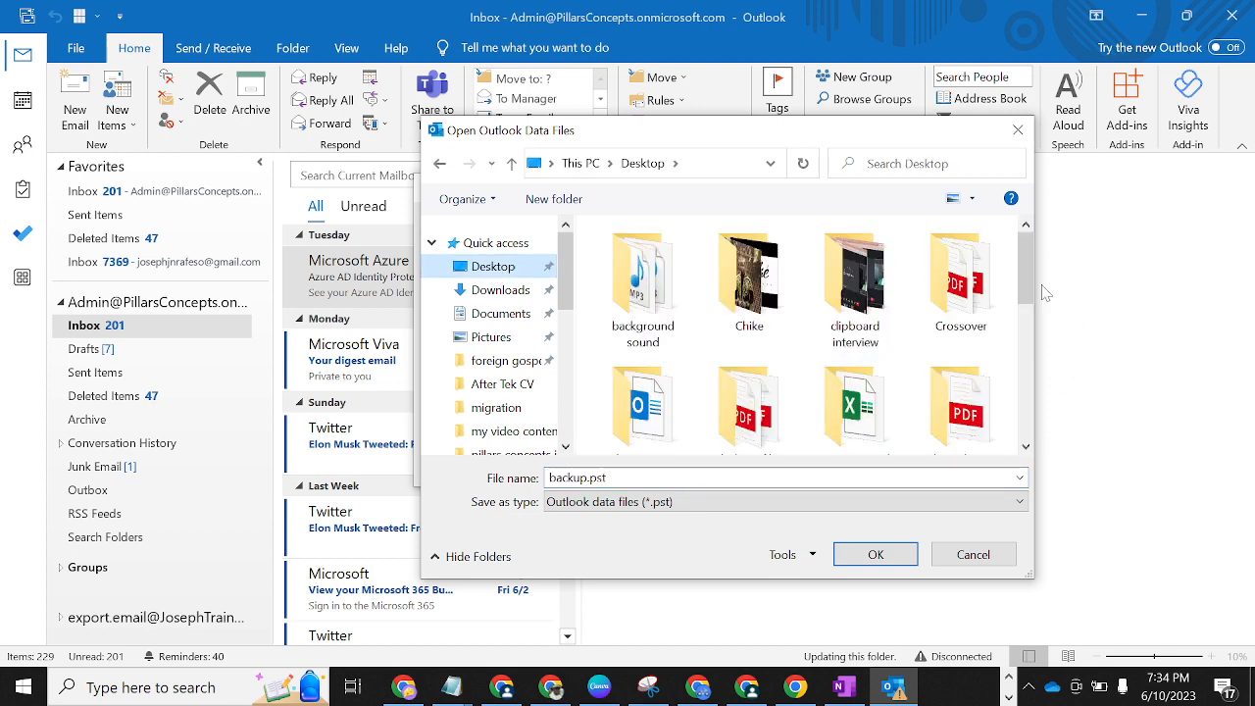
{"action": "scroll", "coordinate": [1028, 277], "scroll_direction": "down", "scroll_amount": 5}
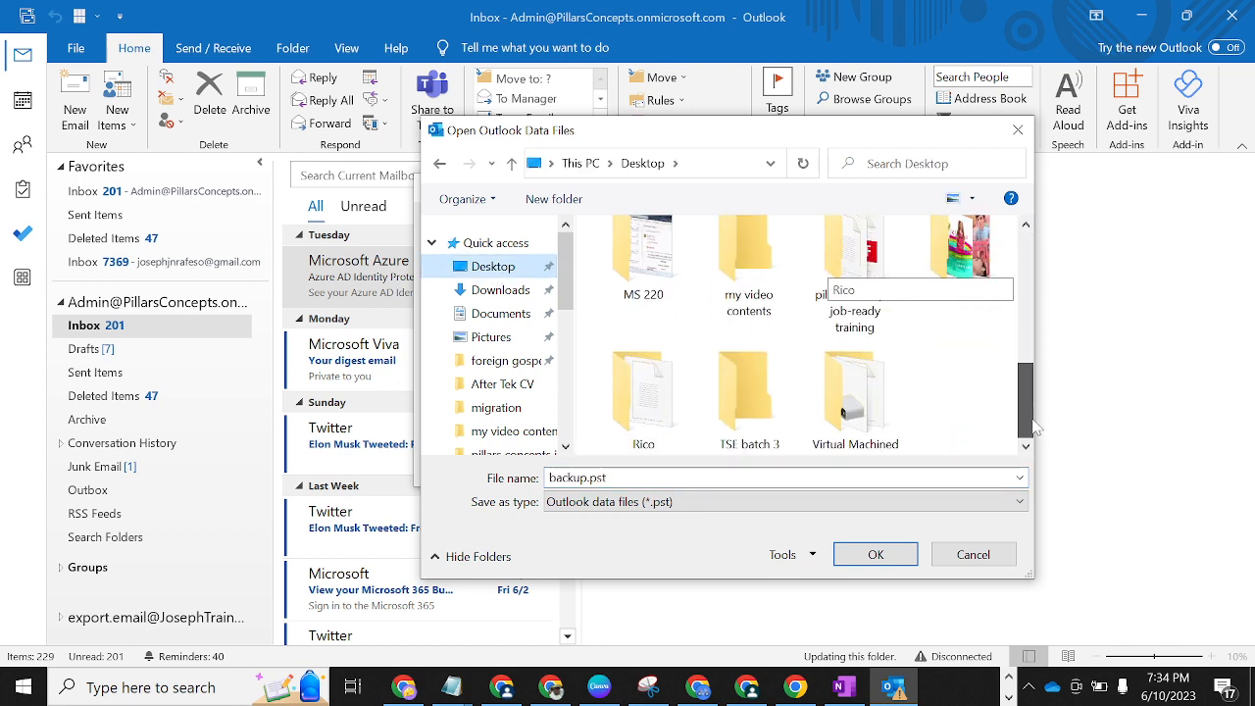
{"action": "right_click", "coordinate": [930, 367]}
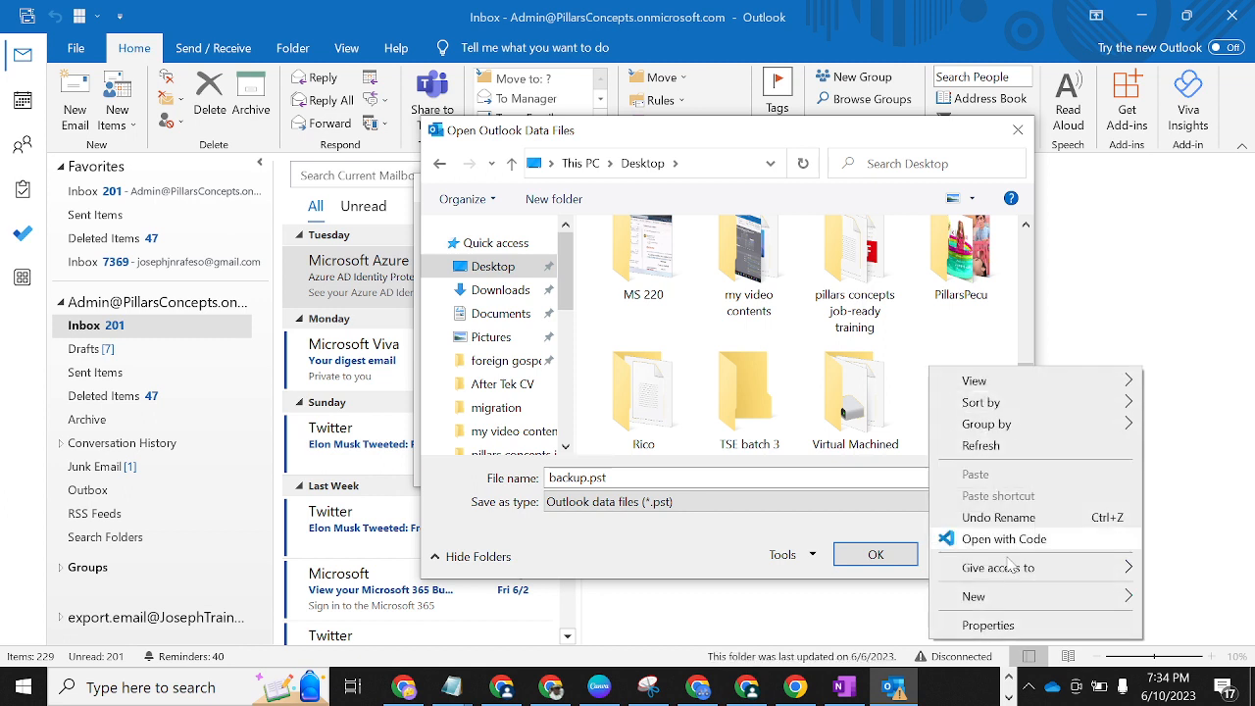
{"action": "mouse_move", "coordinate": [1007, 610]}
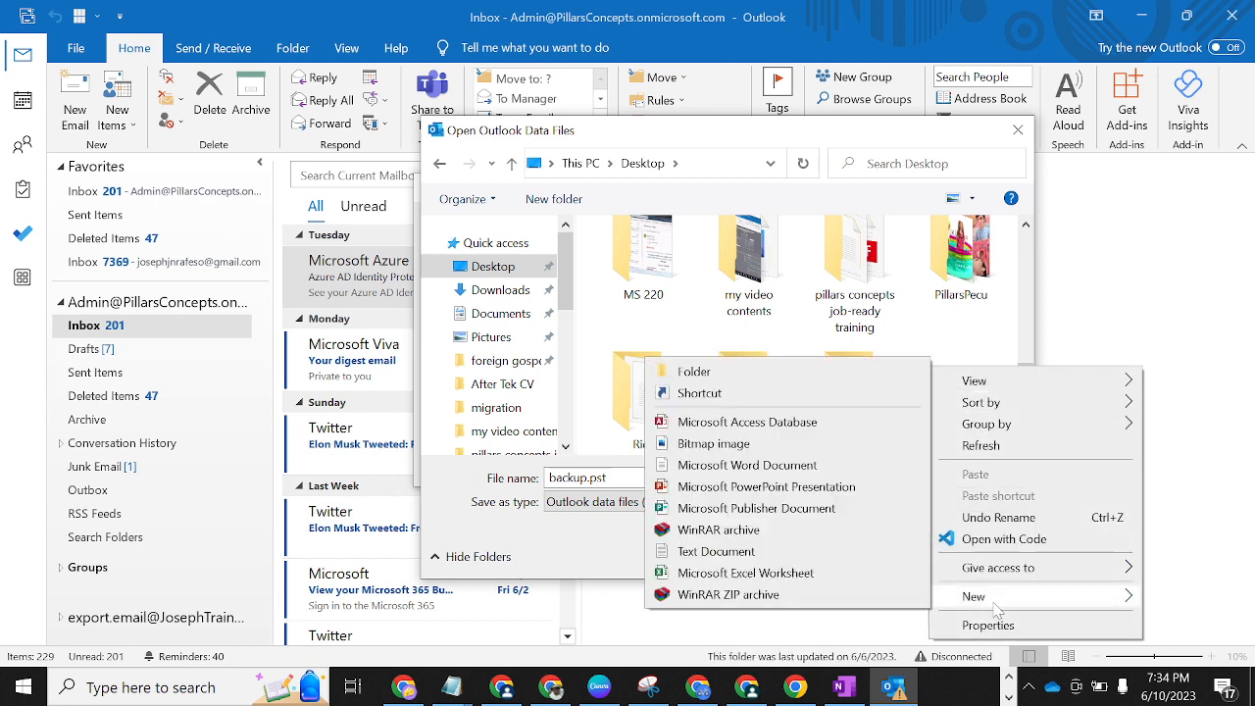
{"action": "left_click", "coordinate": [723, 370]}
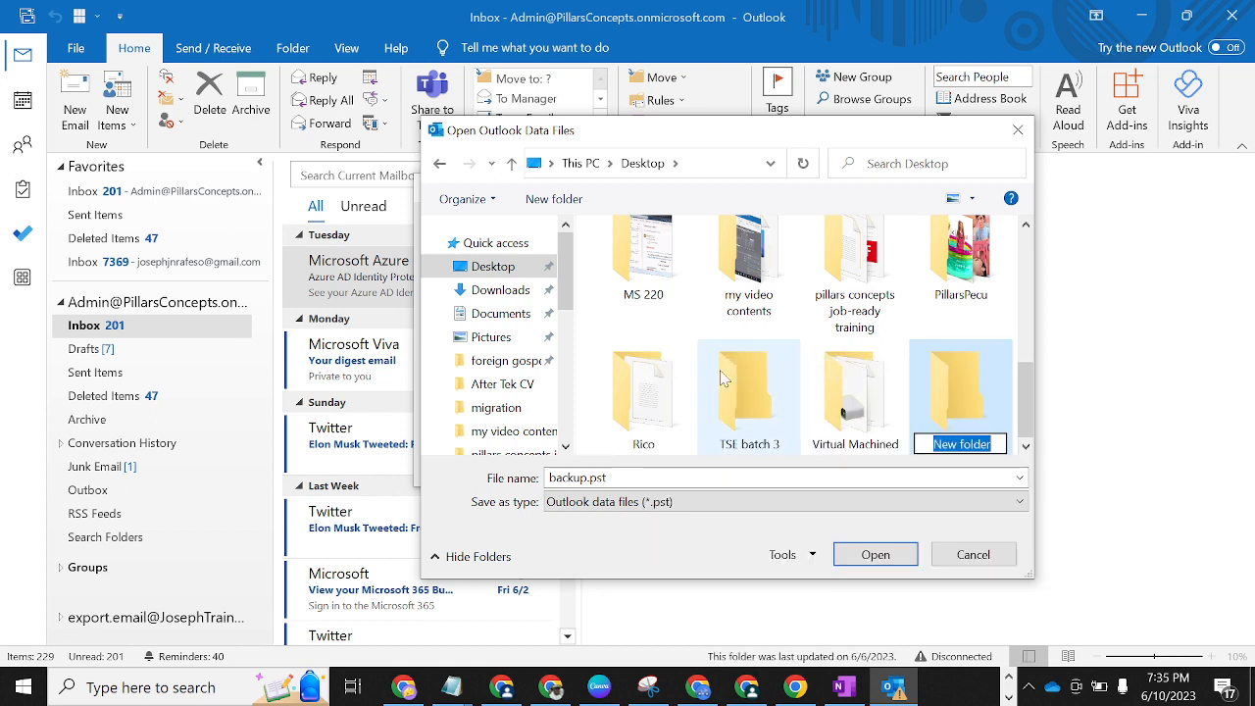
{"action": "type", "text": "Demo"}
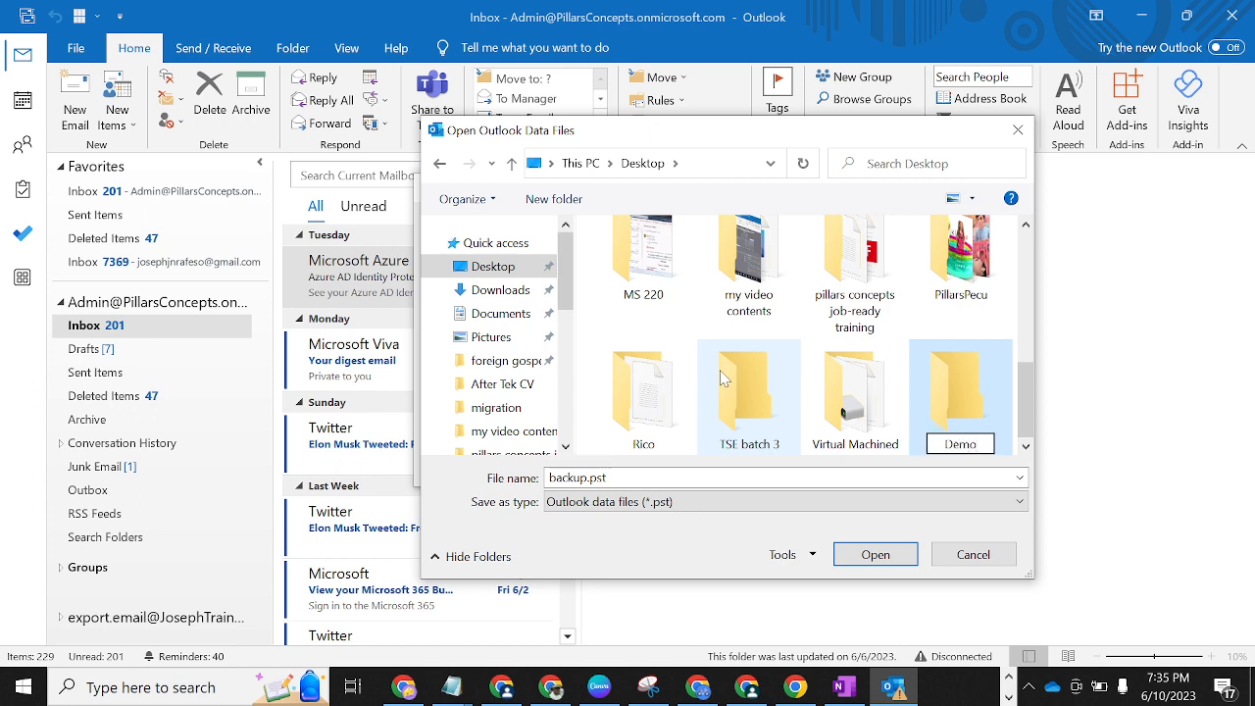
{"action": "type", "text": "Export"}
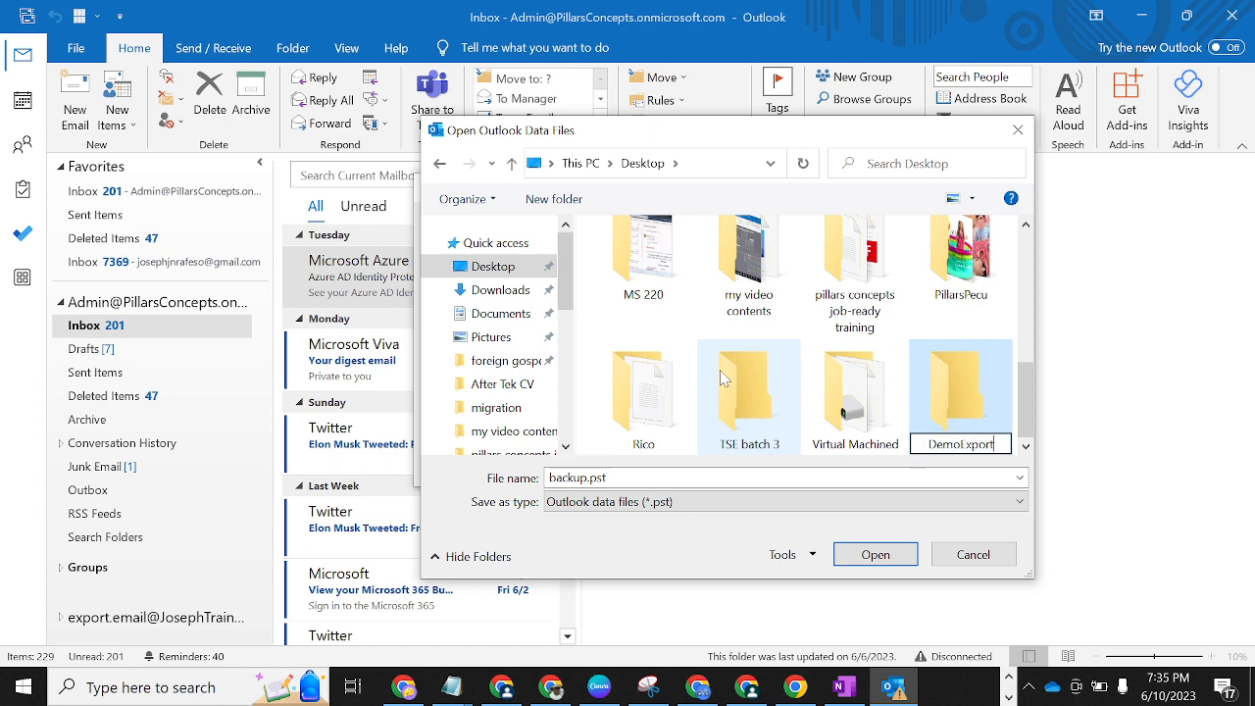
{"action": "left_click", "coordinate": [964, 377]}
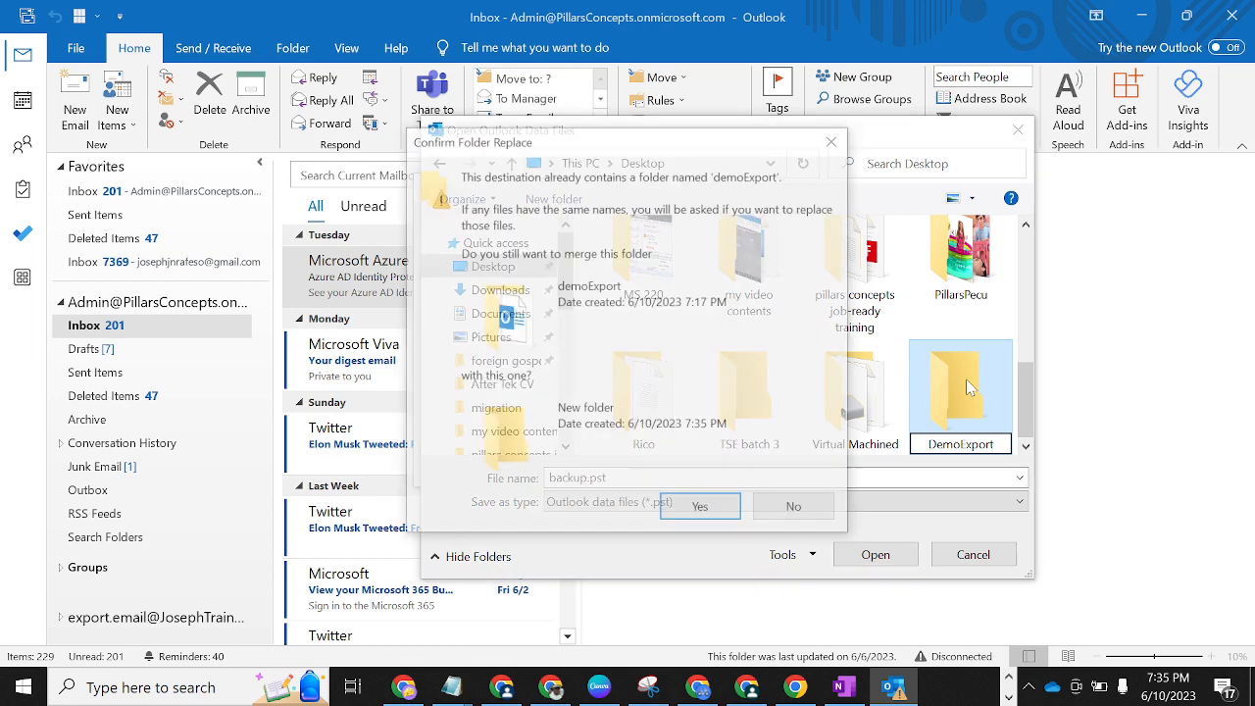
{"action": "left_click", "coordinate": [702, 510]}
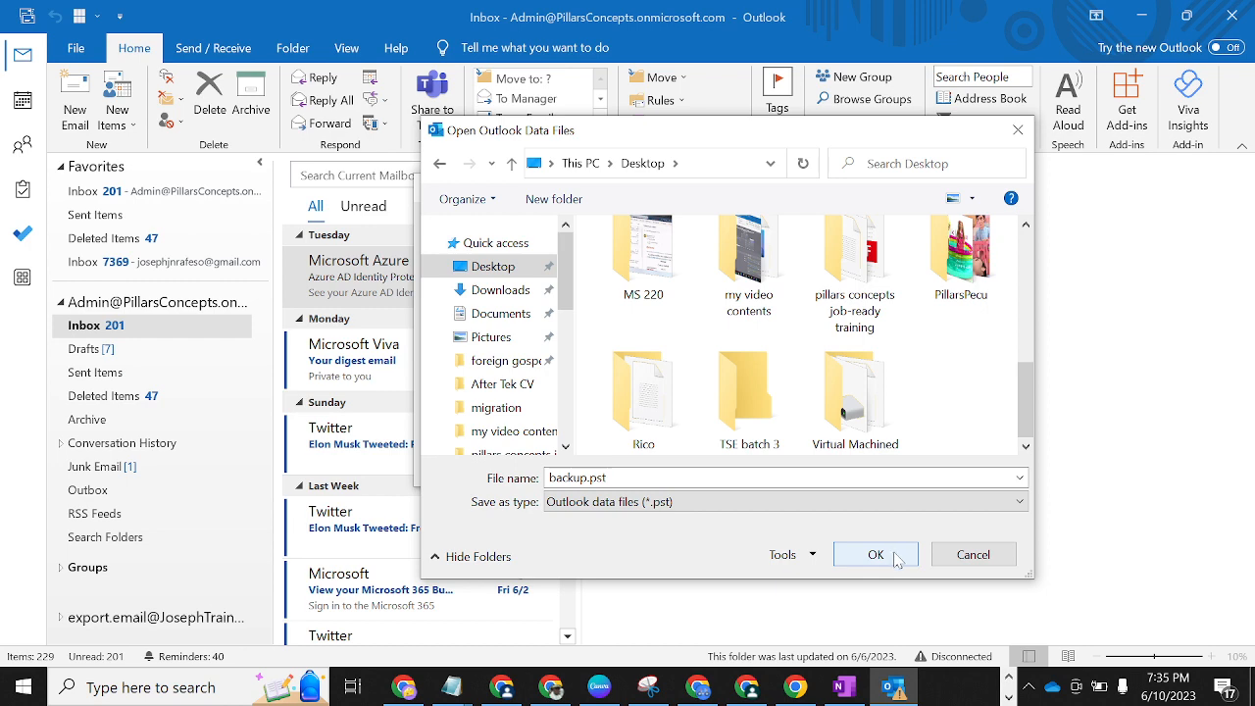
{"action": "left_click", "coordinate": [895, 558]}
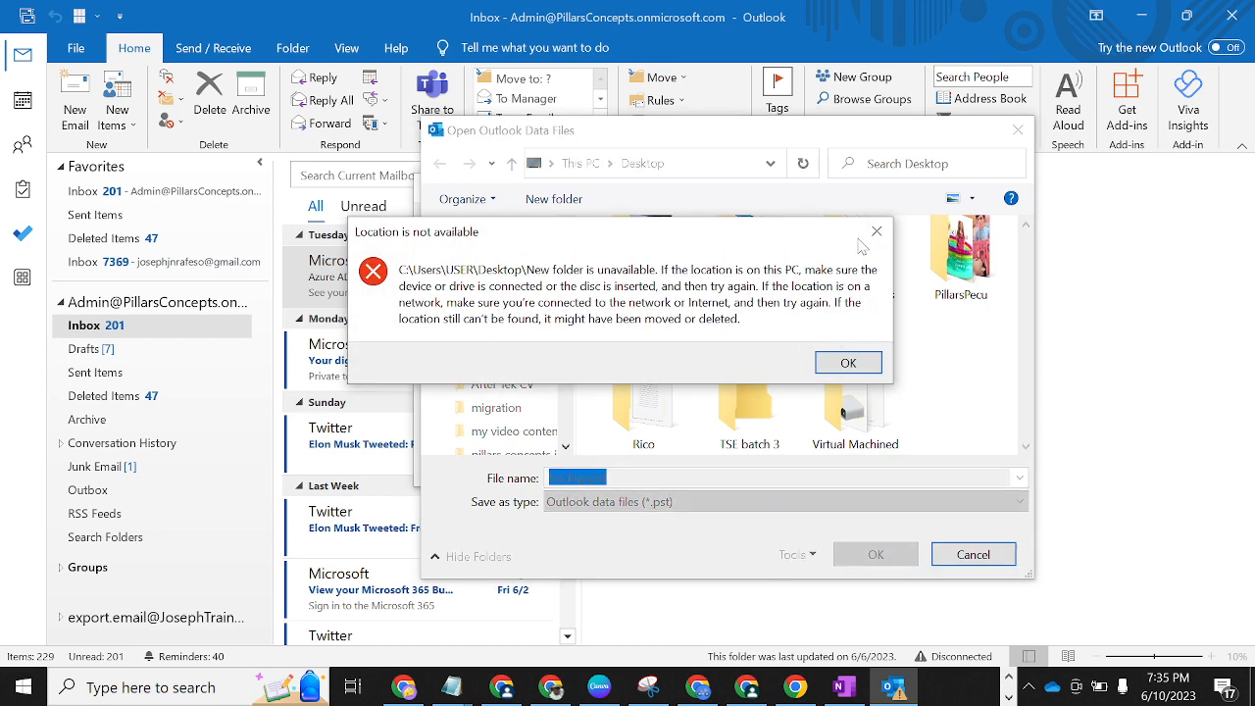
{"action": "left_click", "coordinate": [877, 232]}
Create a new folder named Demo on the Desktop and go into it.
{"action": "right_click", "coordinate": [956, 351]}
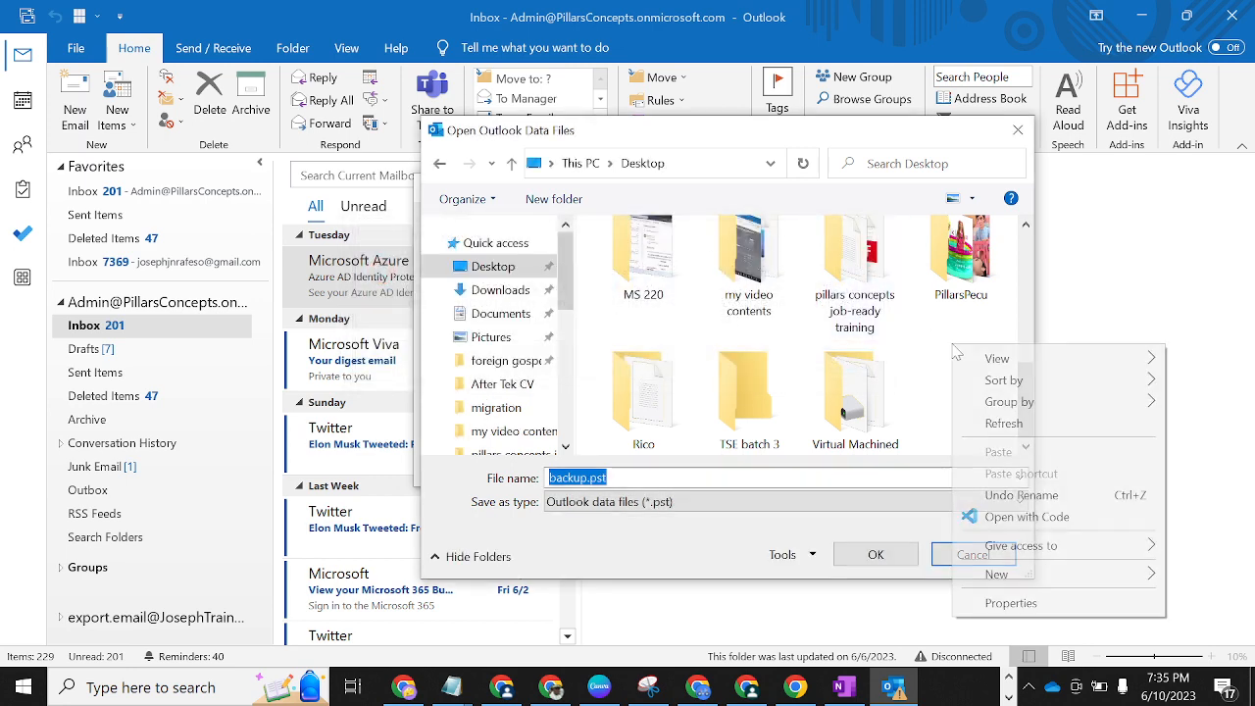
{"action": "mouse_move", "coordinate": [1010, 583]}
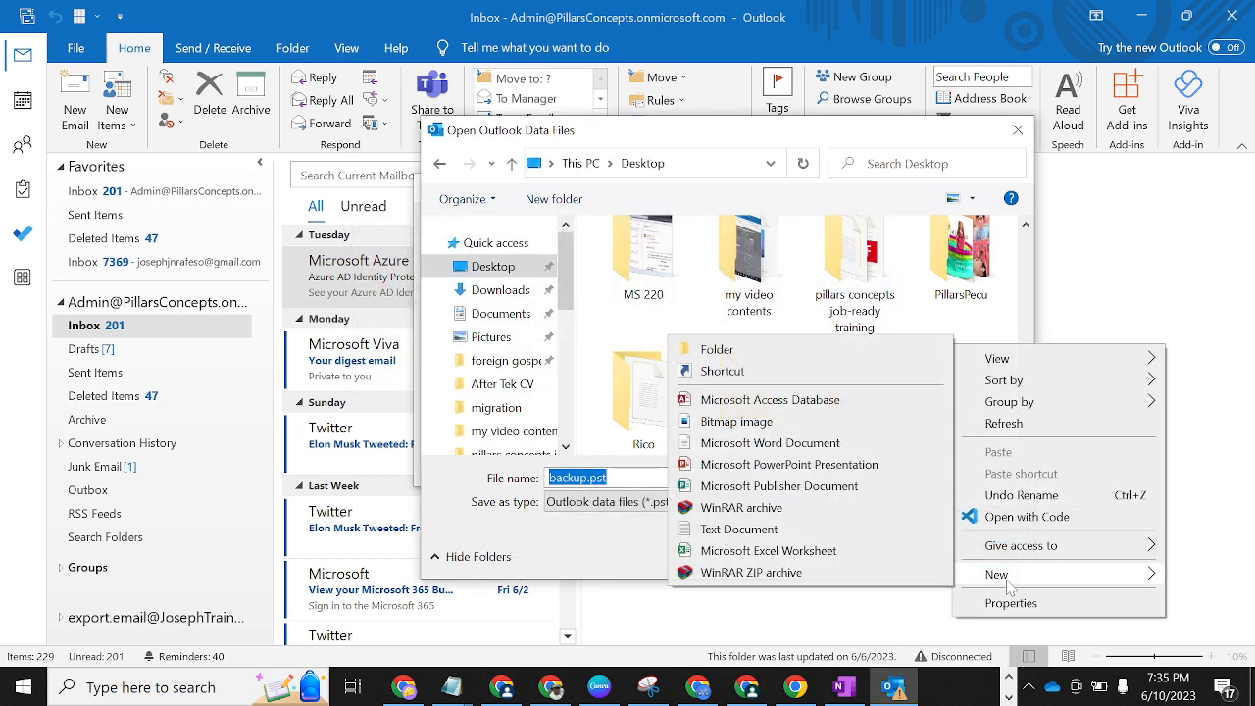
{"action": "left_click", "coordinate": [773, 353]}
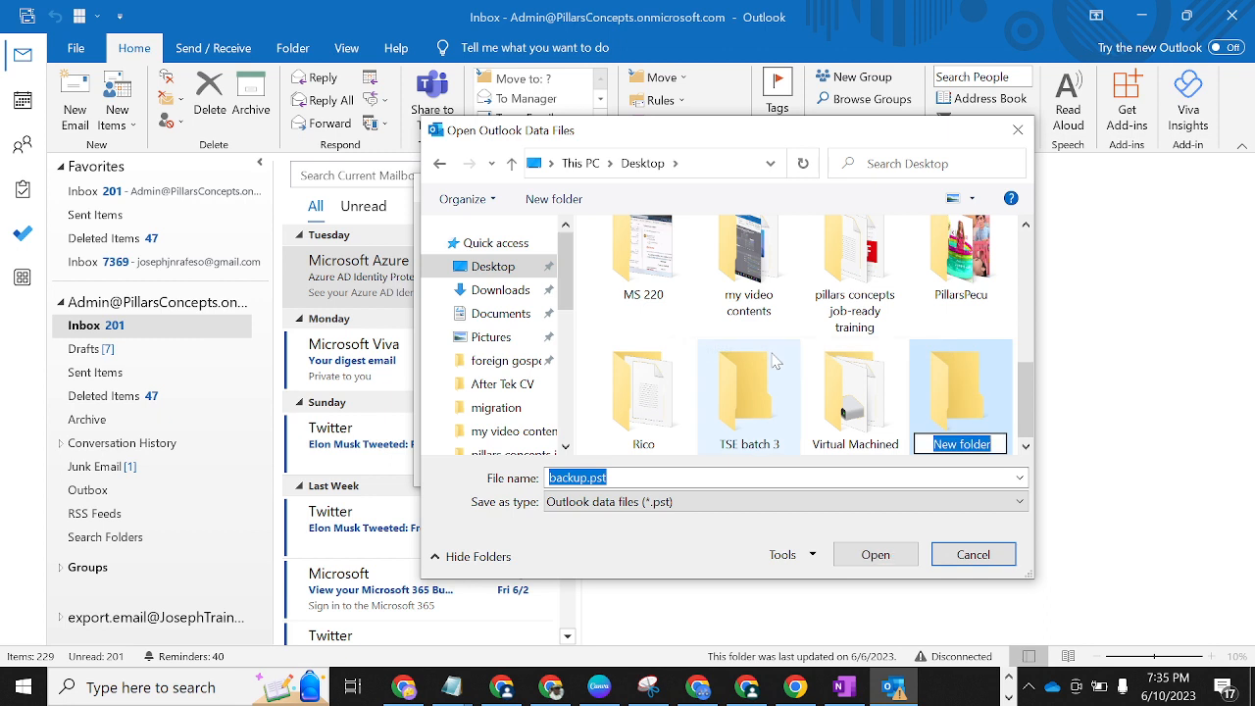
{"action": "type", "text": "Dem"}
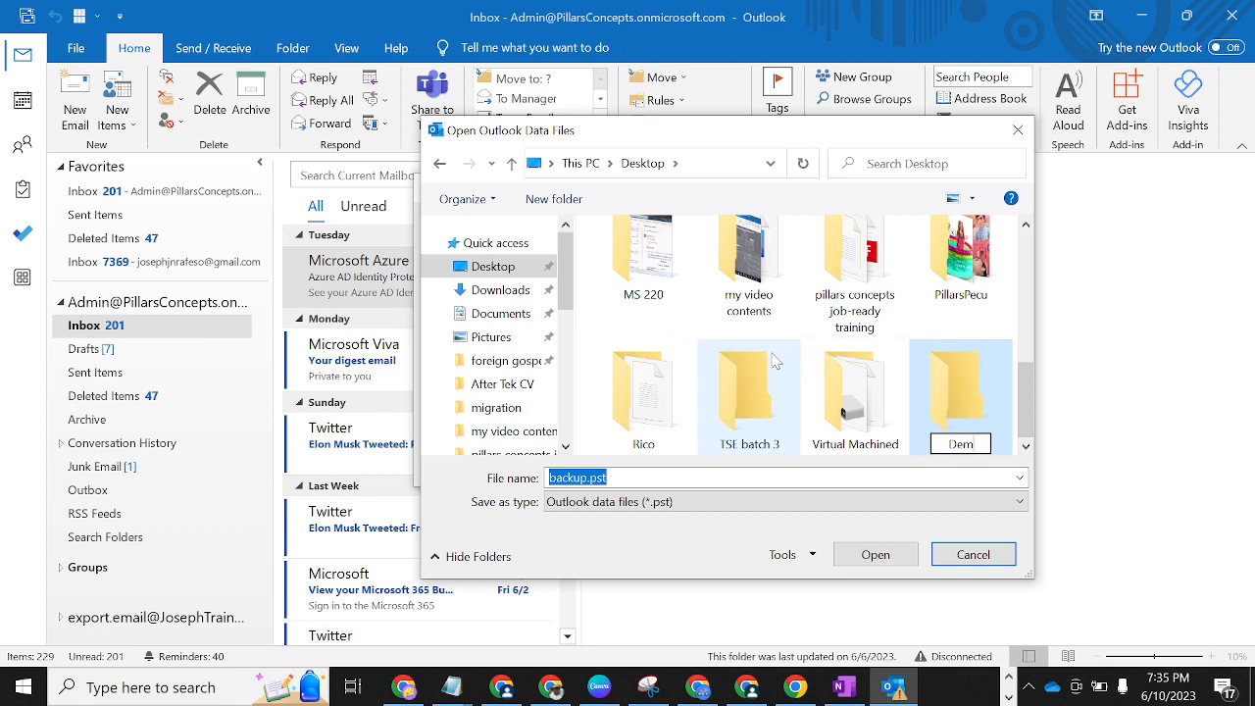
{"action": "type", "text": "o"}
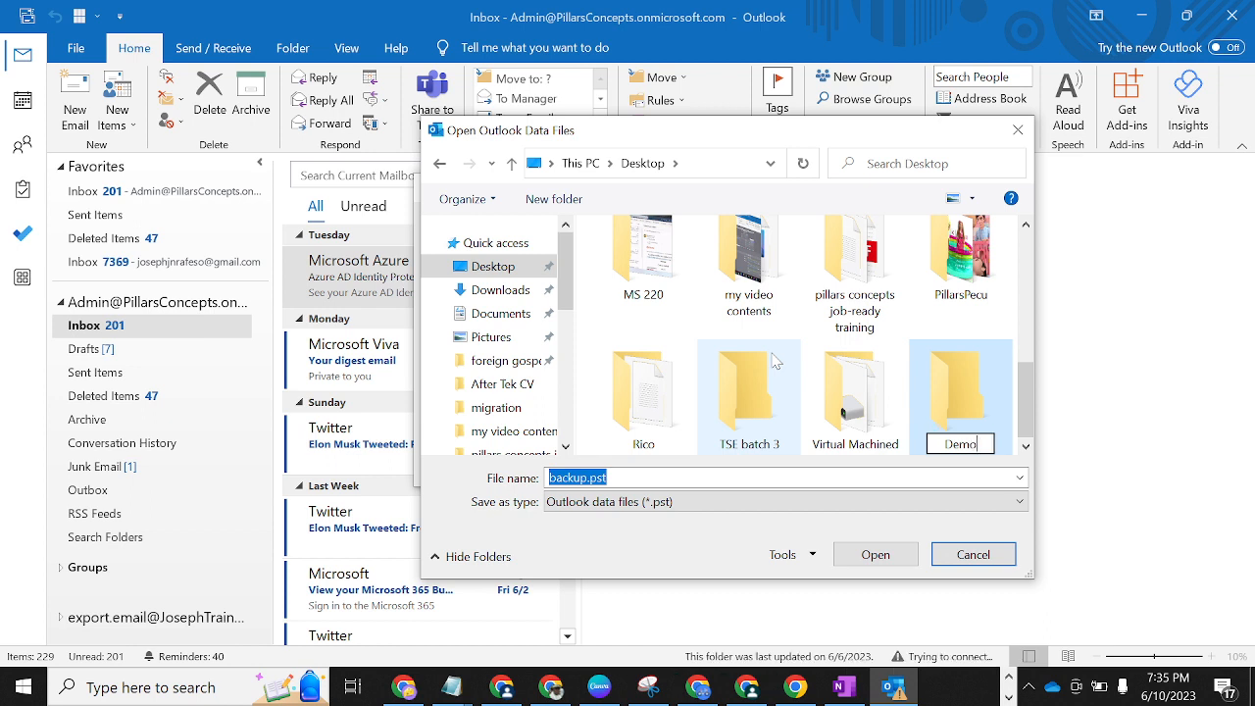
{"action": "left_click", "coordinate": [947, 422]}
{"action": "left_click", "coordinate": [876, 564]}
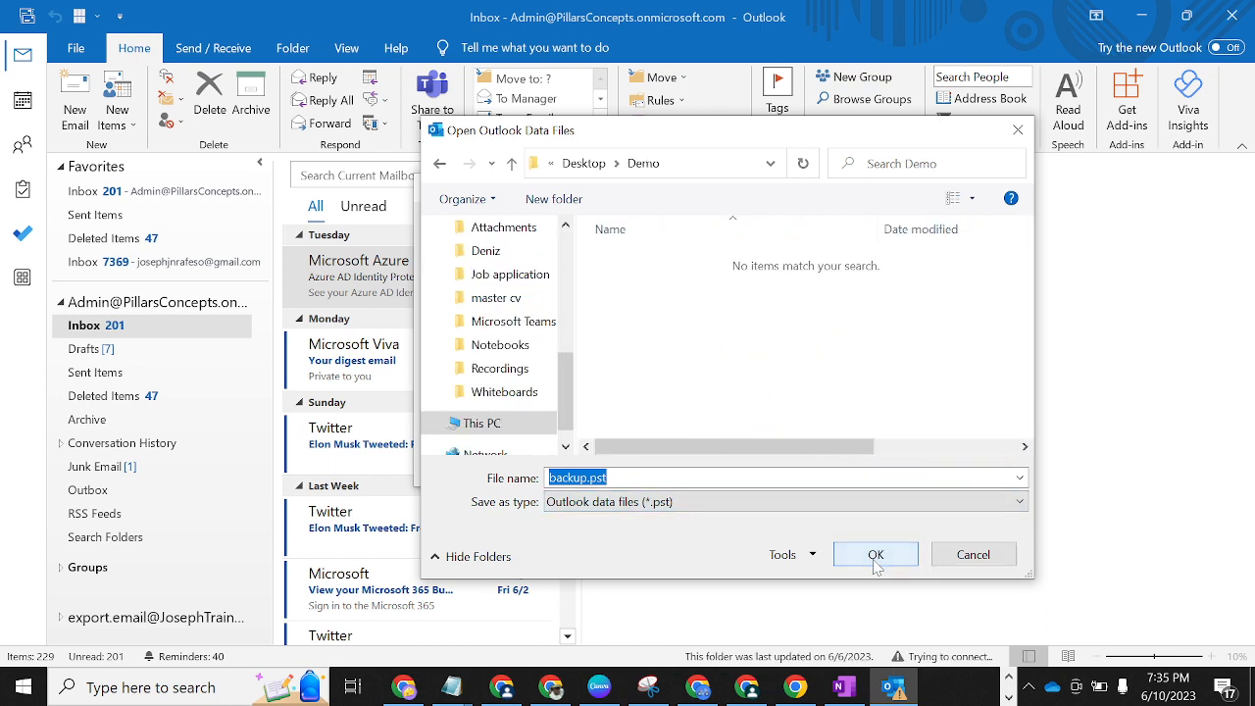
Save backup.pst in the Demo folder, finish the export, and protect it with a password.
{"action": "left_click", "coordinate": [863, 556]}
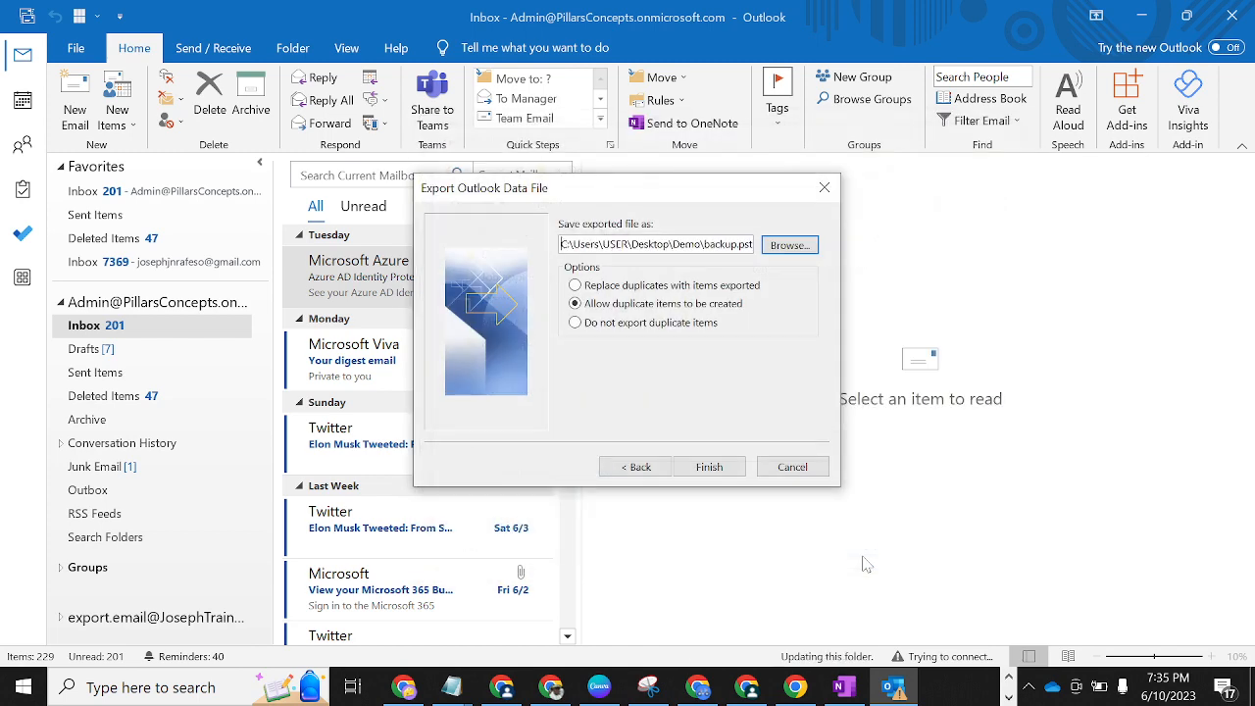
{"action": "left_click", "coordinate": [711, 468]}
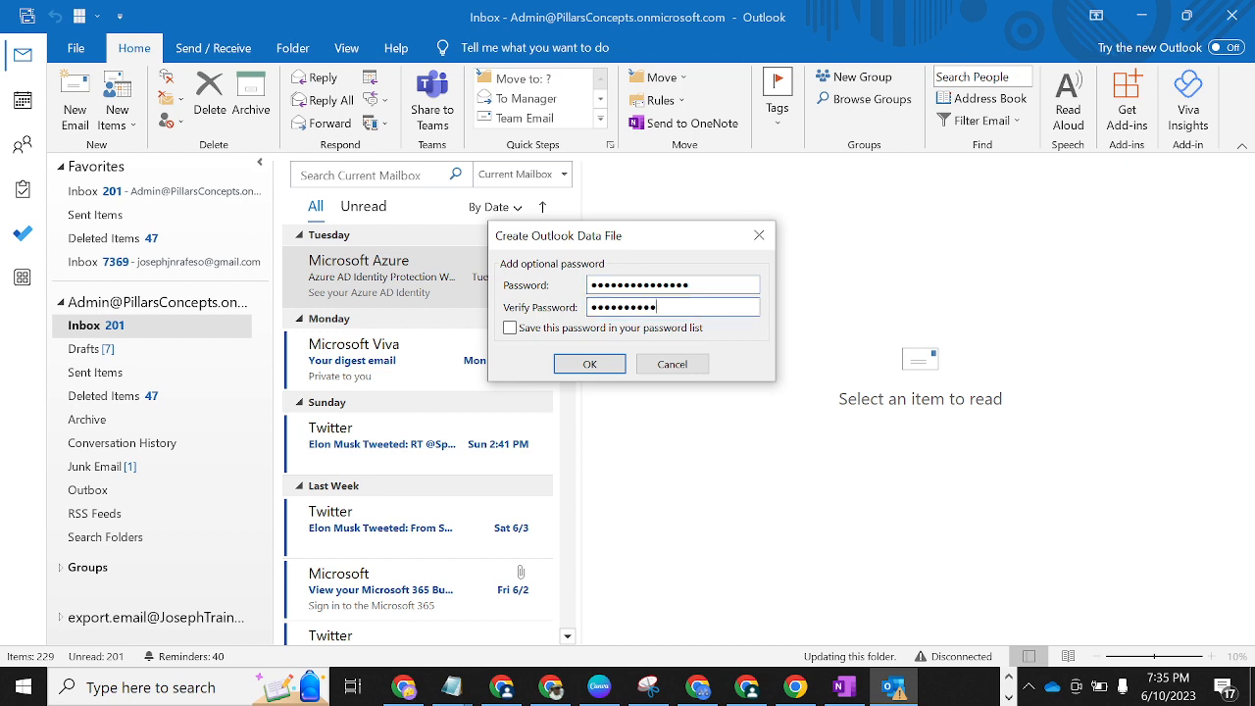
{"action": "left_click", "coordinate": [586, 364]}
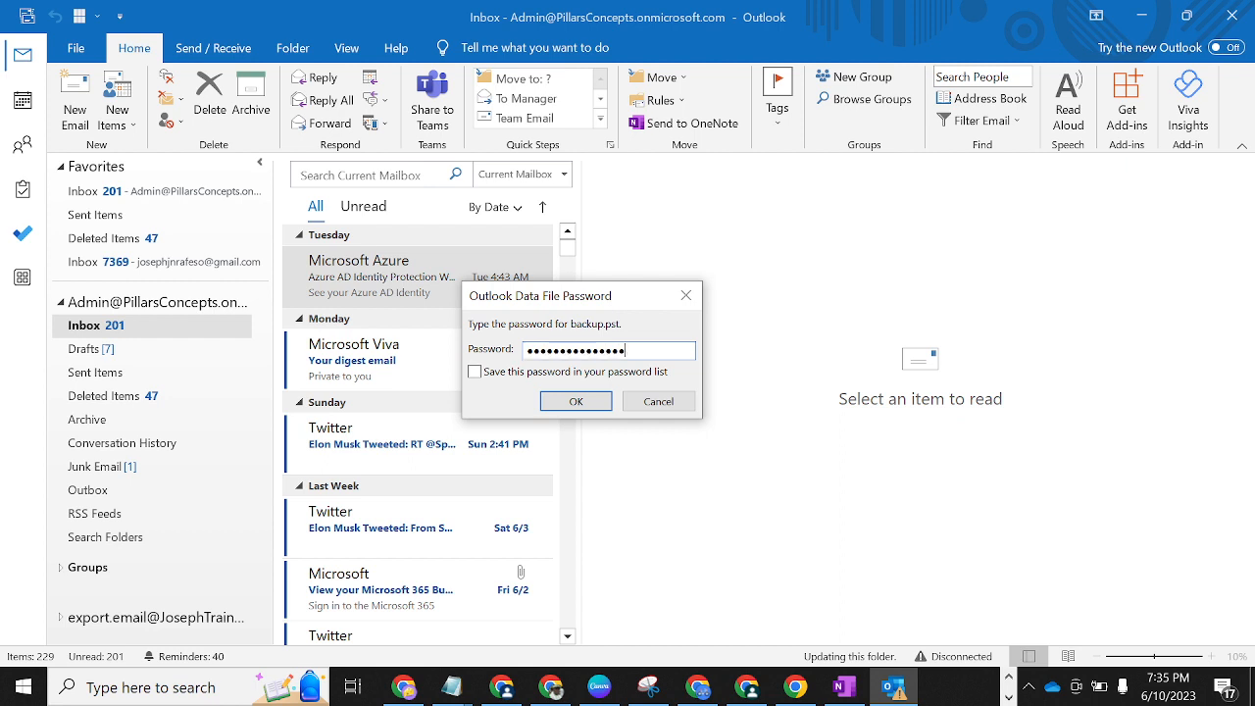
{"action": "left_click", "coordinate": [568, 406]}
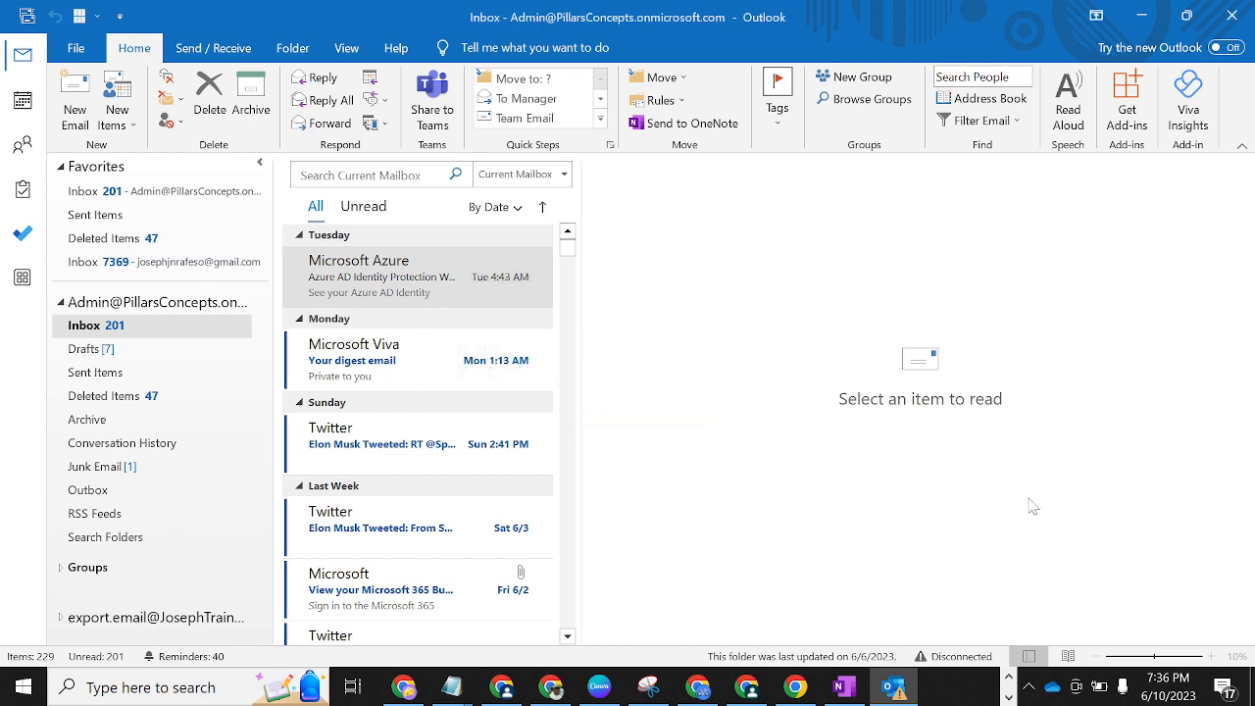
{"action": "right_click", "coordinate": [925, 689]}
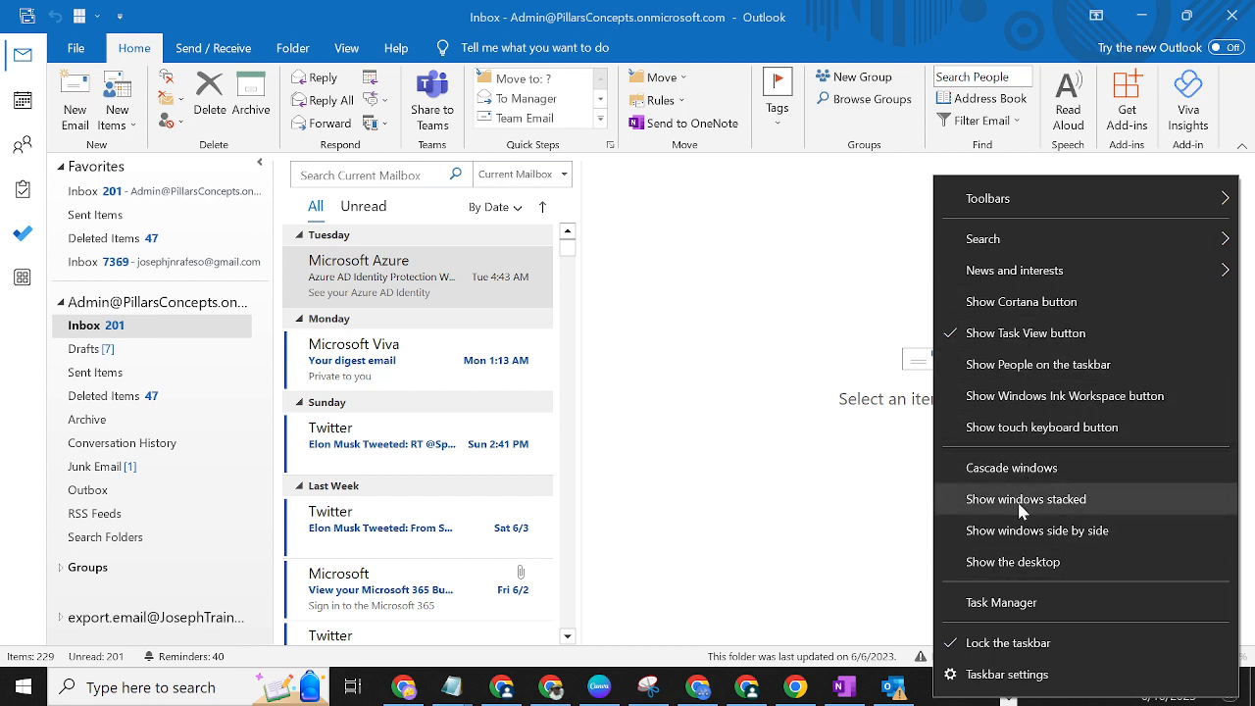
{"action": "left_click", "coordinate": [1014, 564]}
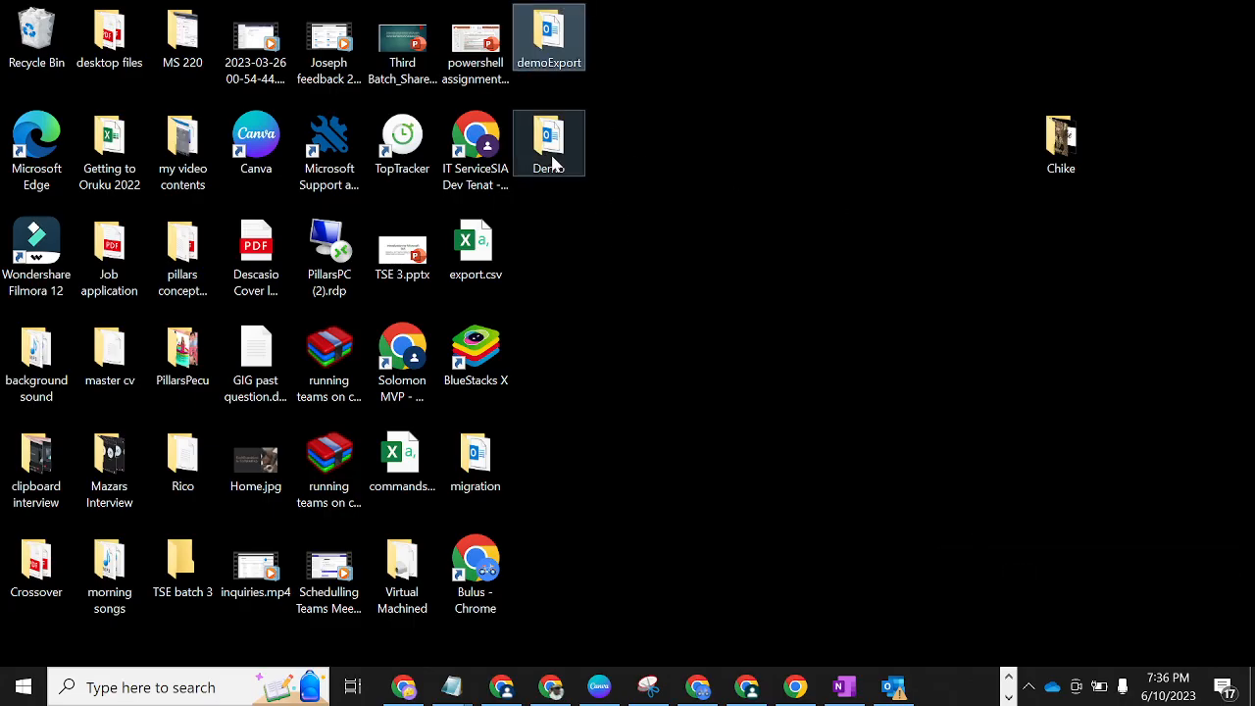
{"action": "mouse_move", "coordinate": [555, 155]}
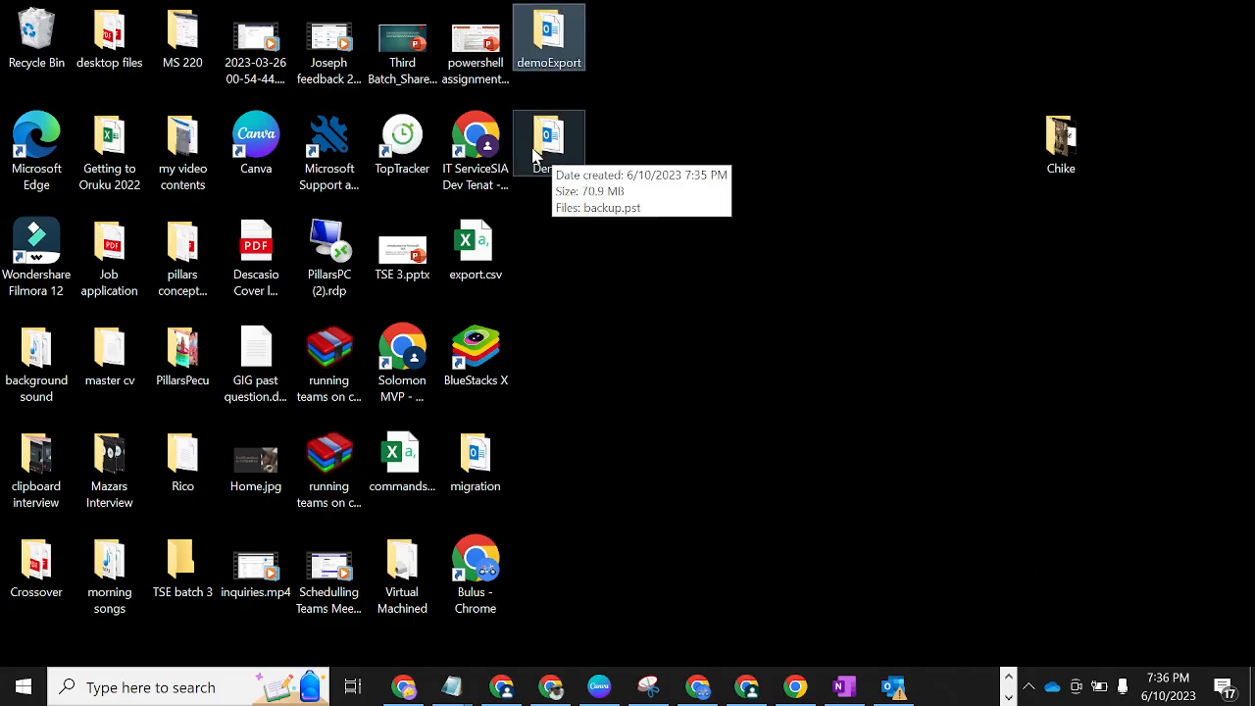
{"action": "double_click", "coordinate": [536, 155]}
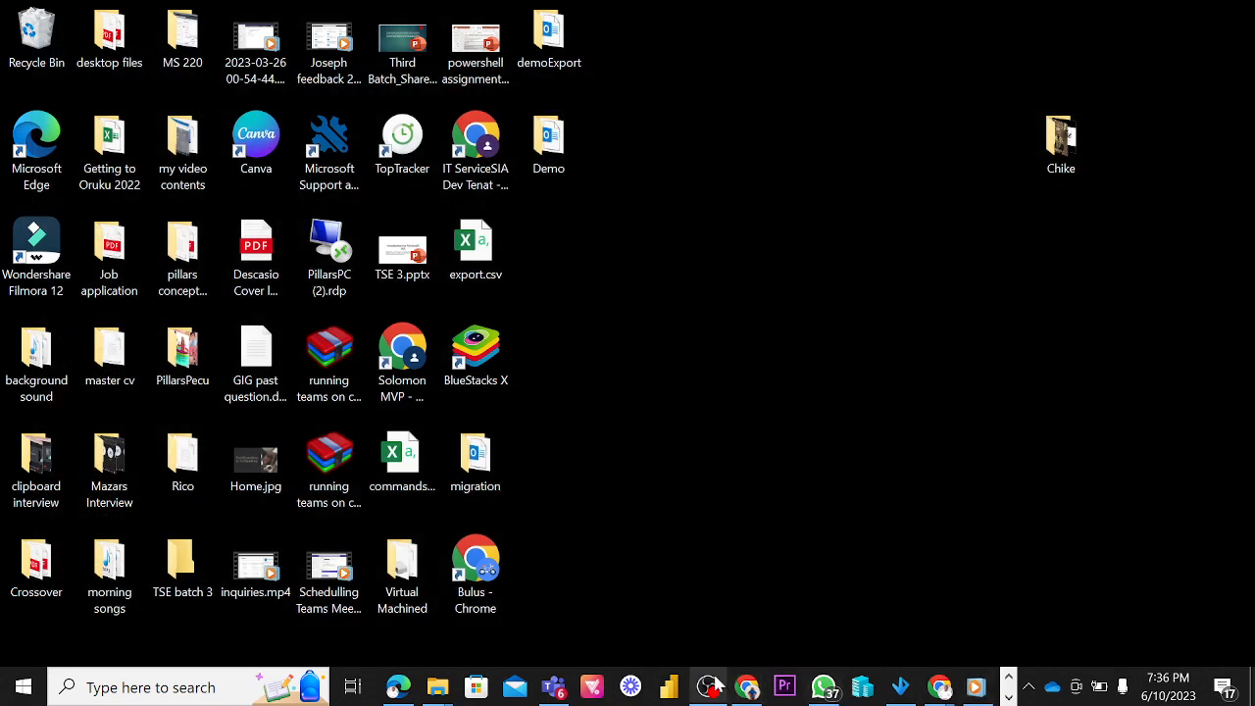
{"action": "left_click", "coordinate": [1008, 698]}
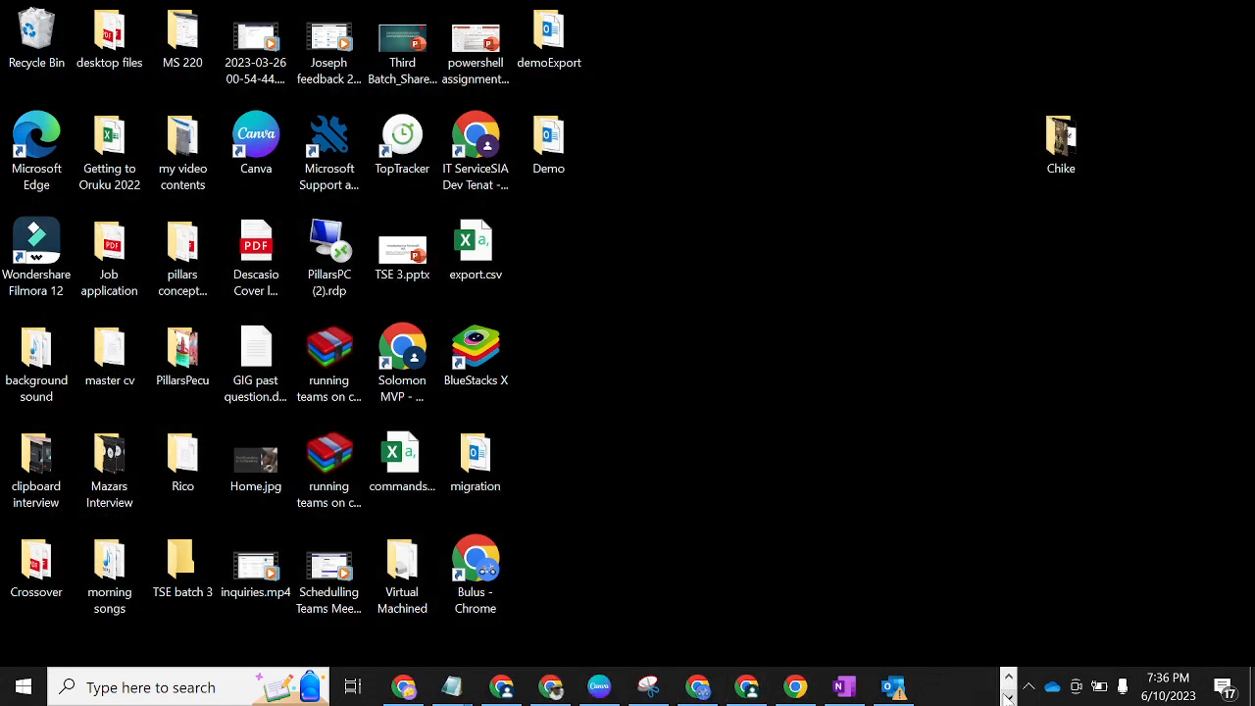
{"action": "left_click", "coordinate": [1008, 677]}
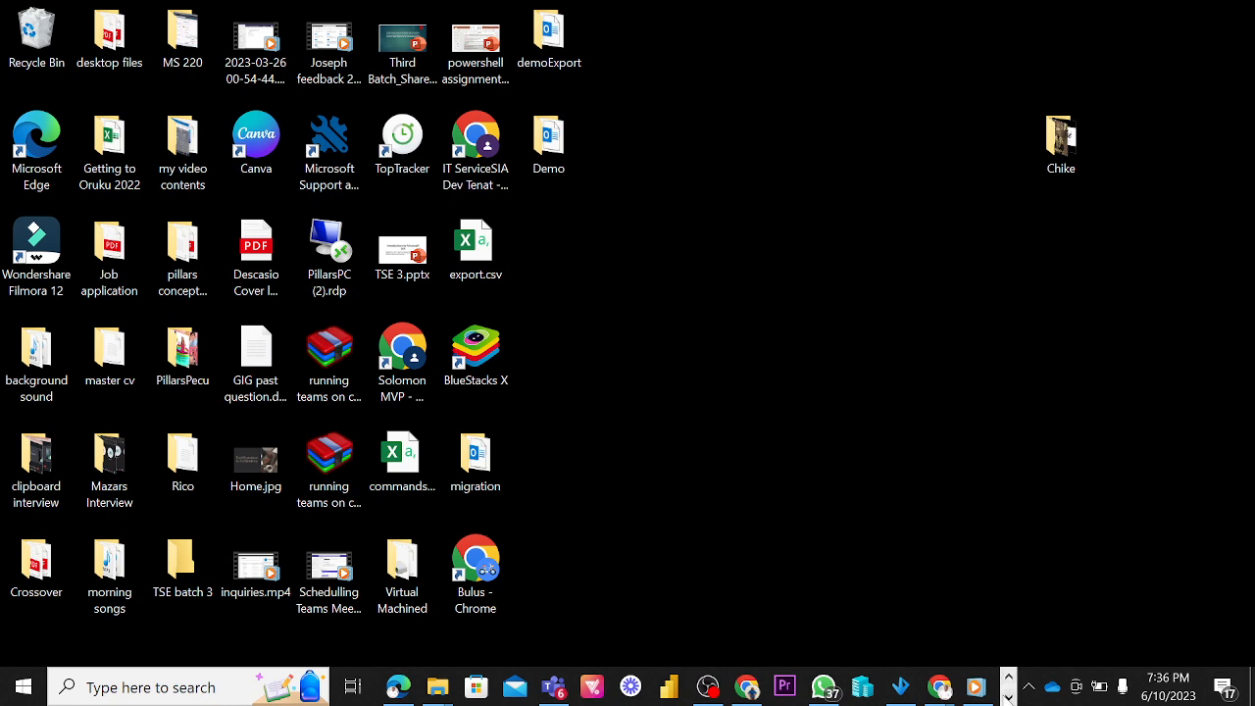
{"action": "left_click", "coordinate": [1009, 697]}
{"action": "left_click", "coordinate": [894, 689]}
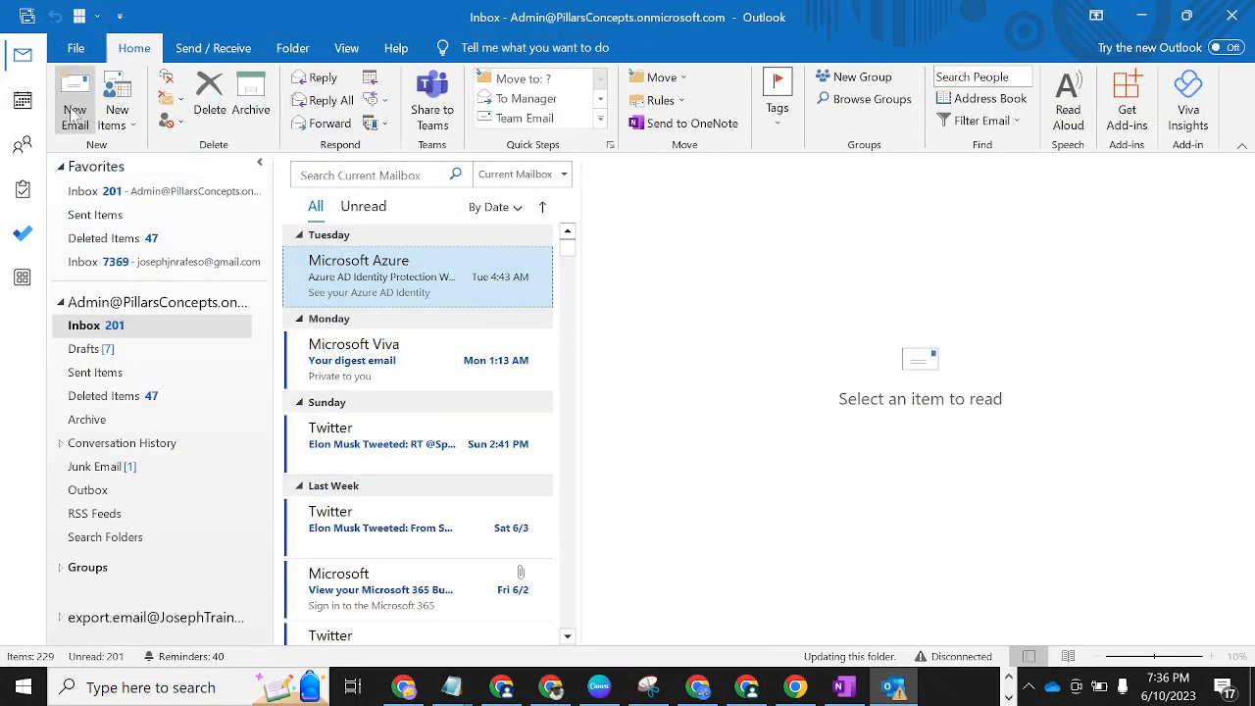
Launch Outlook's Import/Export wizard from File > Open & Export.
{"action": "left_click", "coordinate": [73, 51]}
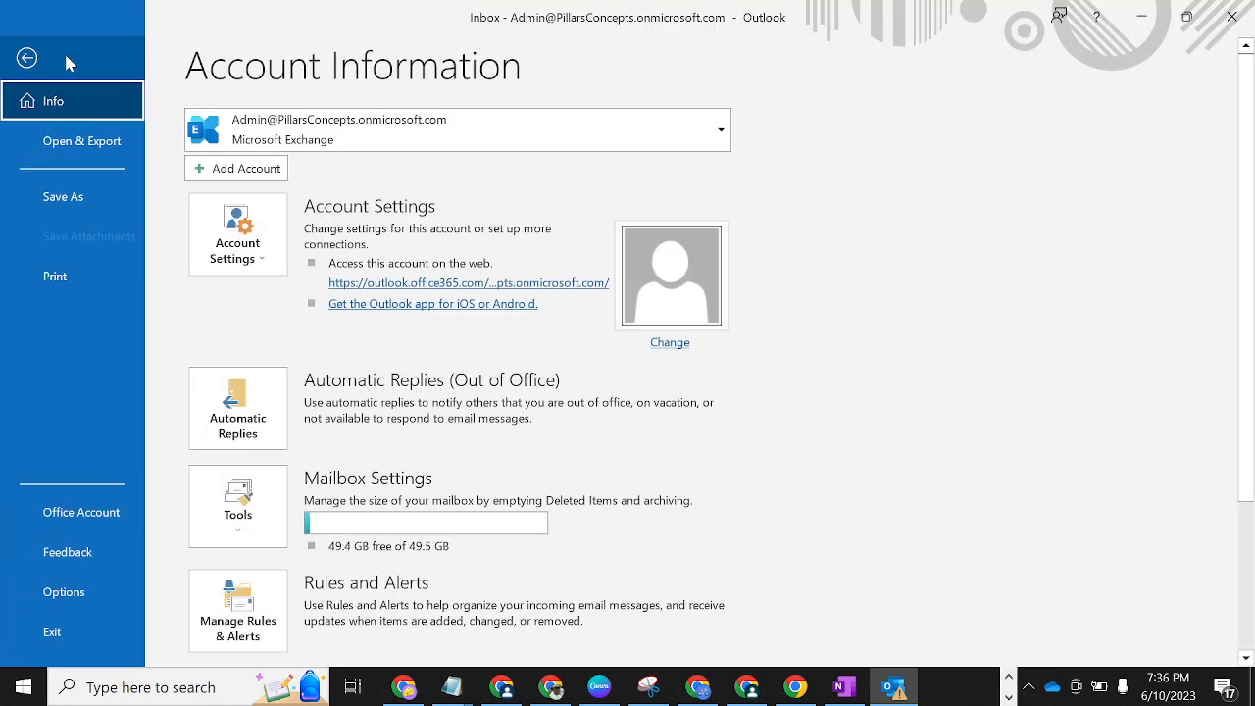
{"action": "left_click", "coordinate": [88, 143]}
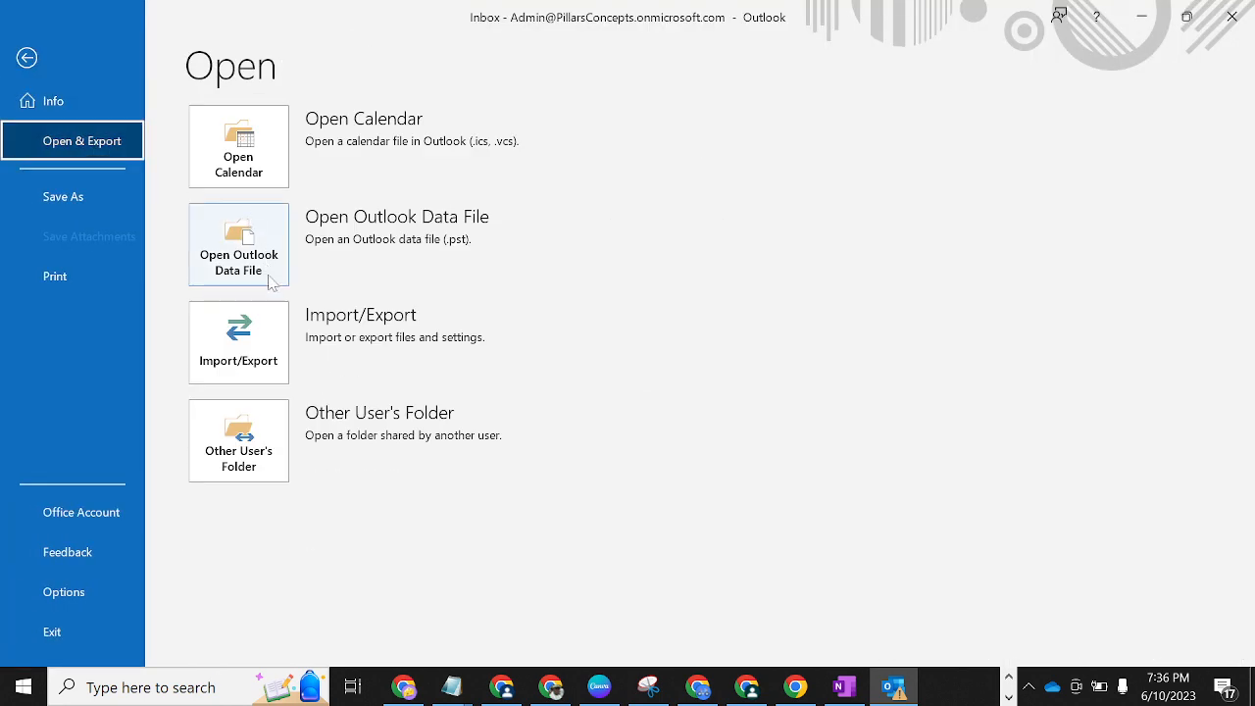
{"action": "left_click", "coordinate": [275, 359]}
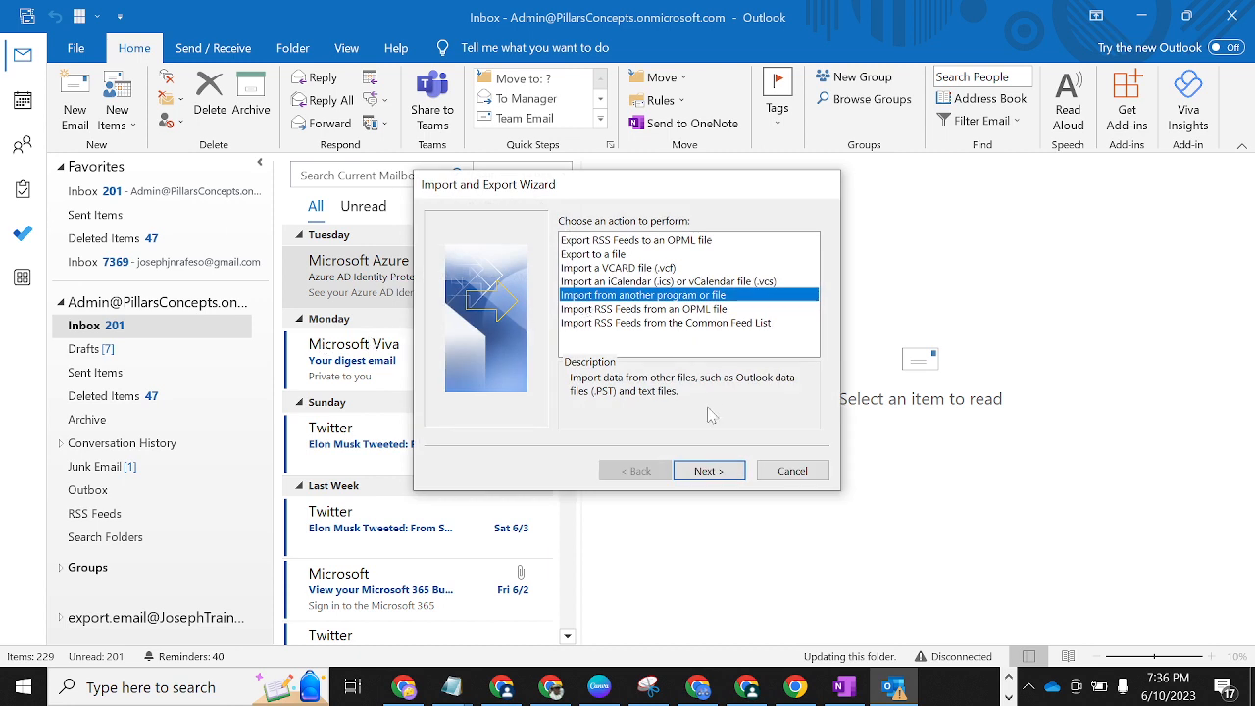
Choose to import an Outlook Data File (.pst) with duplicate items allowed.
{"action": "left_click", "coordinate": [719, 472]}
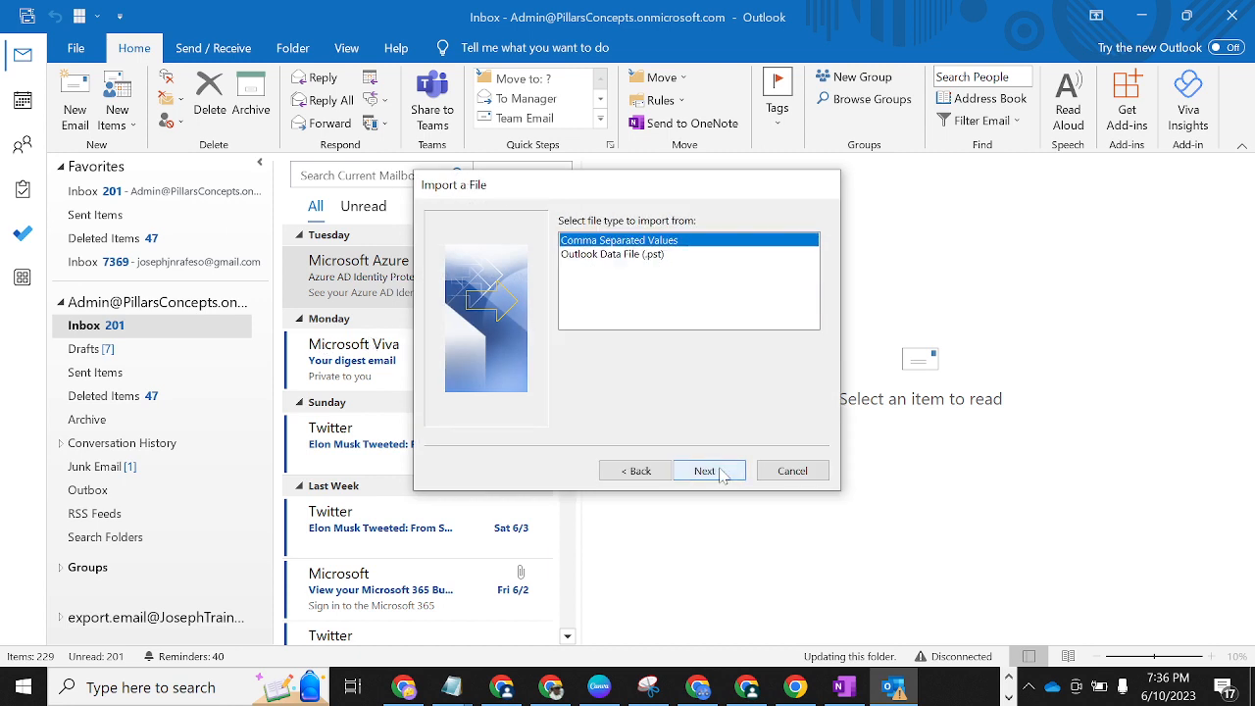
{"action": "left_click", "coordinate": [624, 255]}
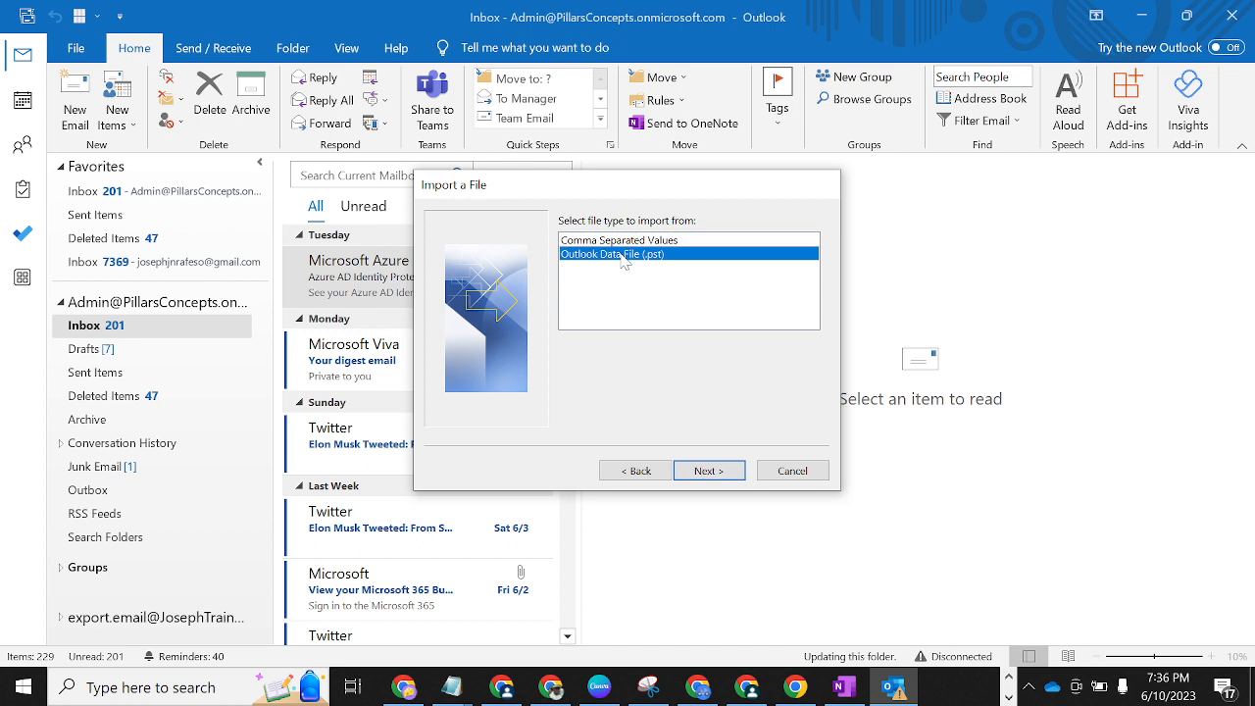
{"action": "left_click", "coordinate": [723, 471]}
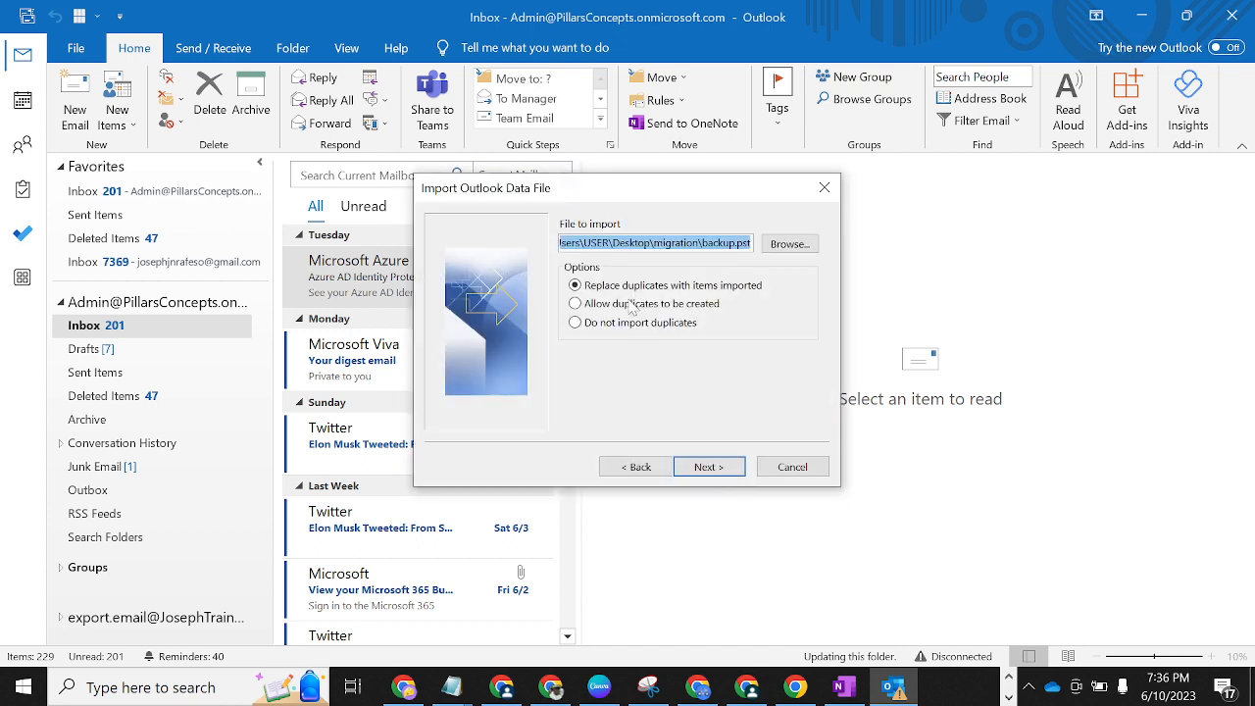
{"action": "left_click", "coordinate": [633, 308]}
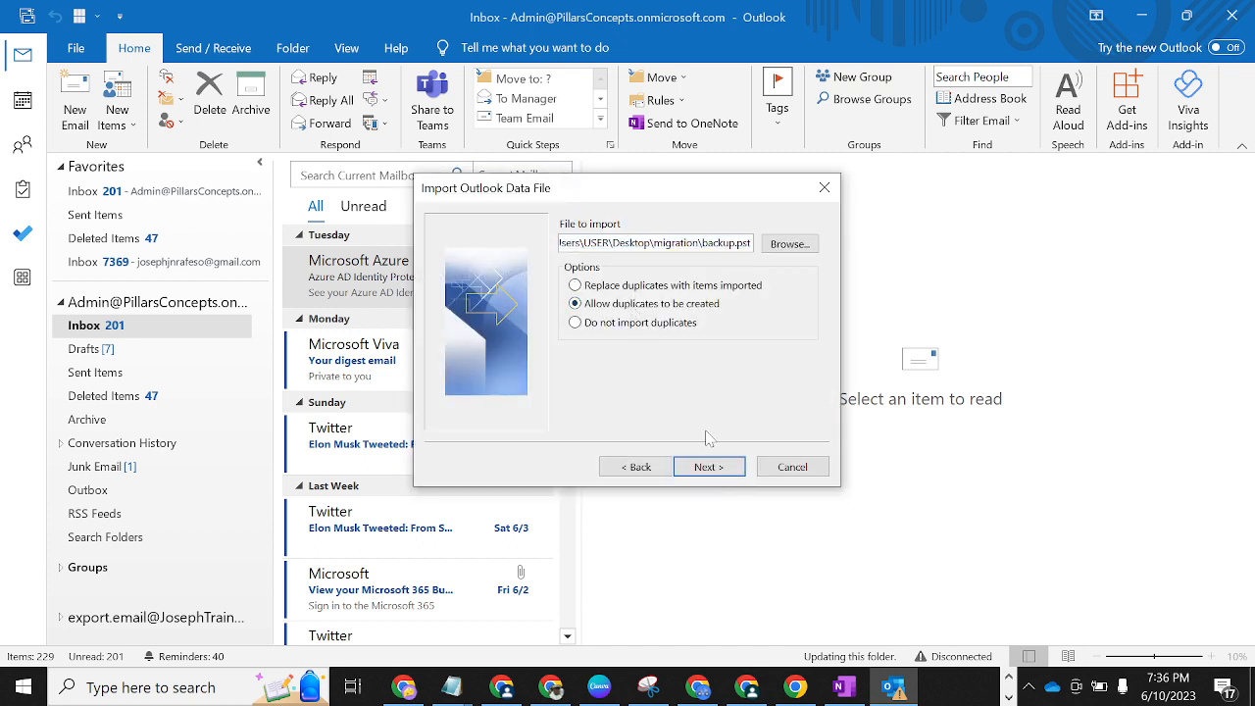
{"action": "left_click", "coordinate": [710, 463]}
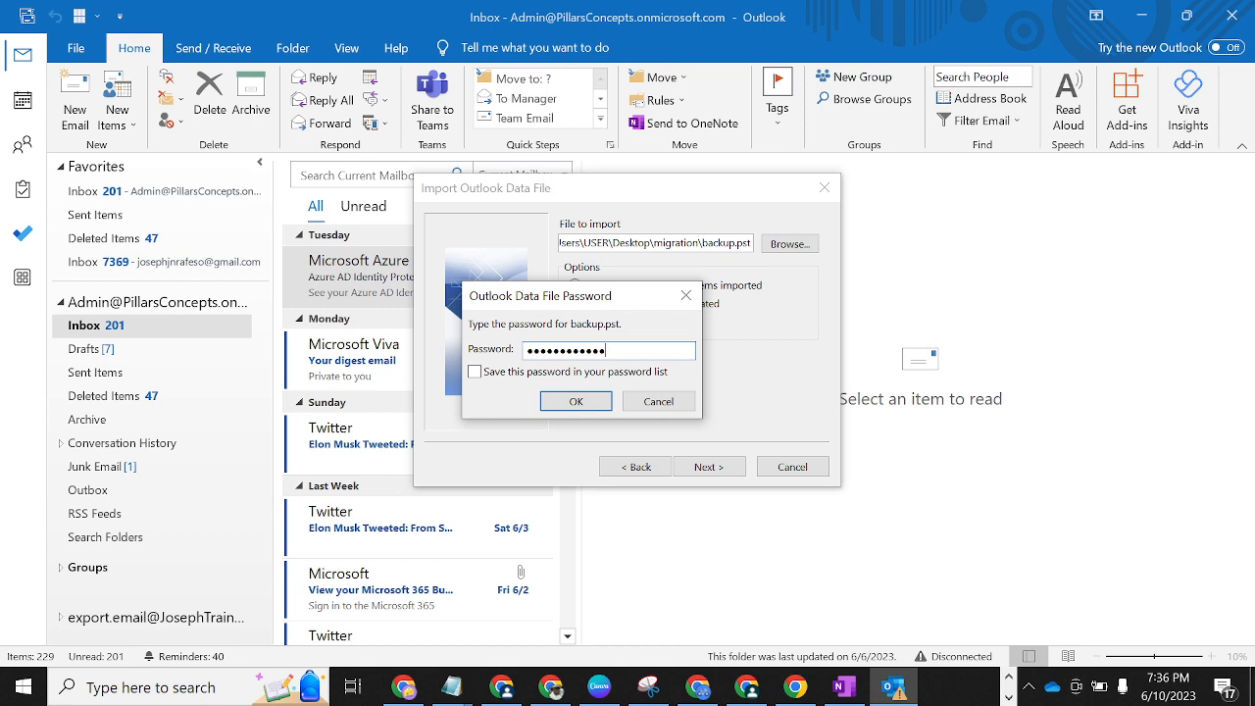
Enter the backup.pst file password and confirm it.
{"action": "left_click", "coordinate": [564, 402]}
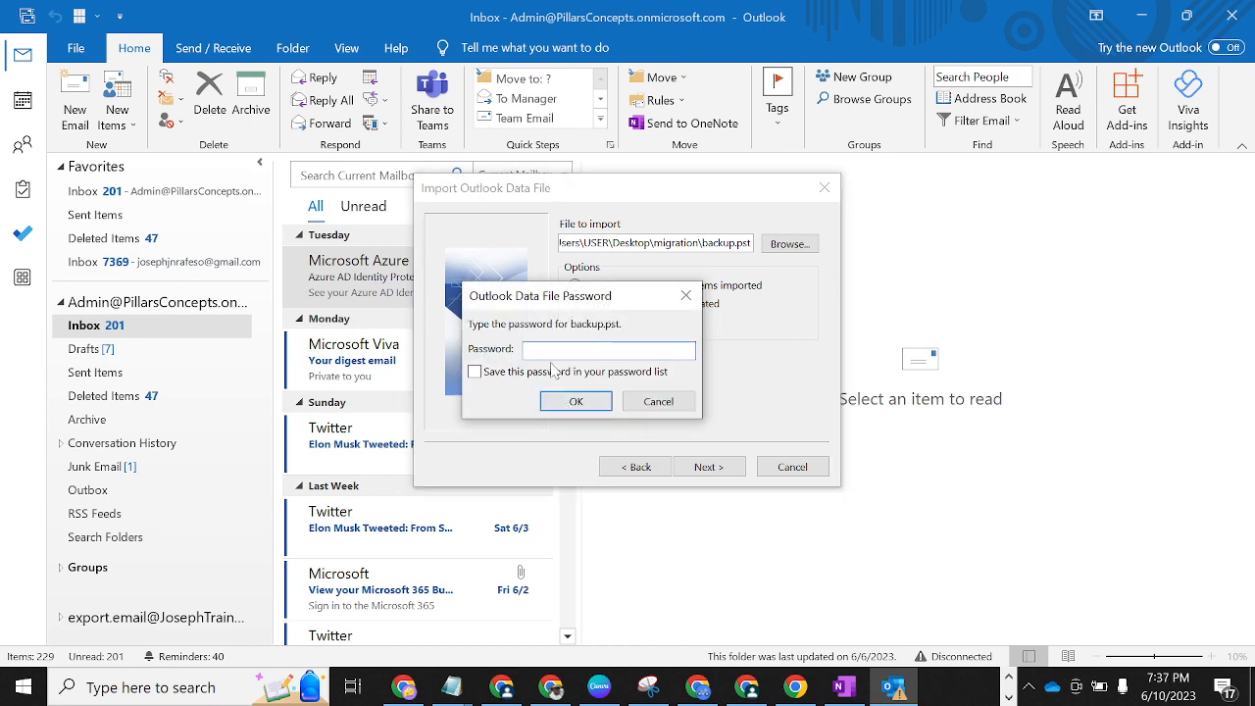
{"action": "type", "text": "p"}
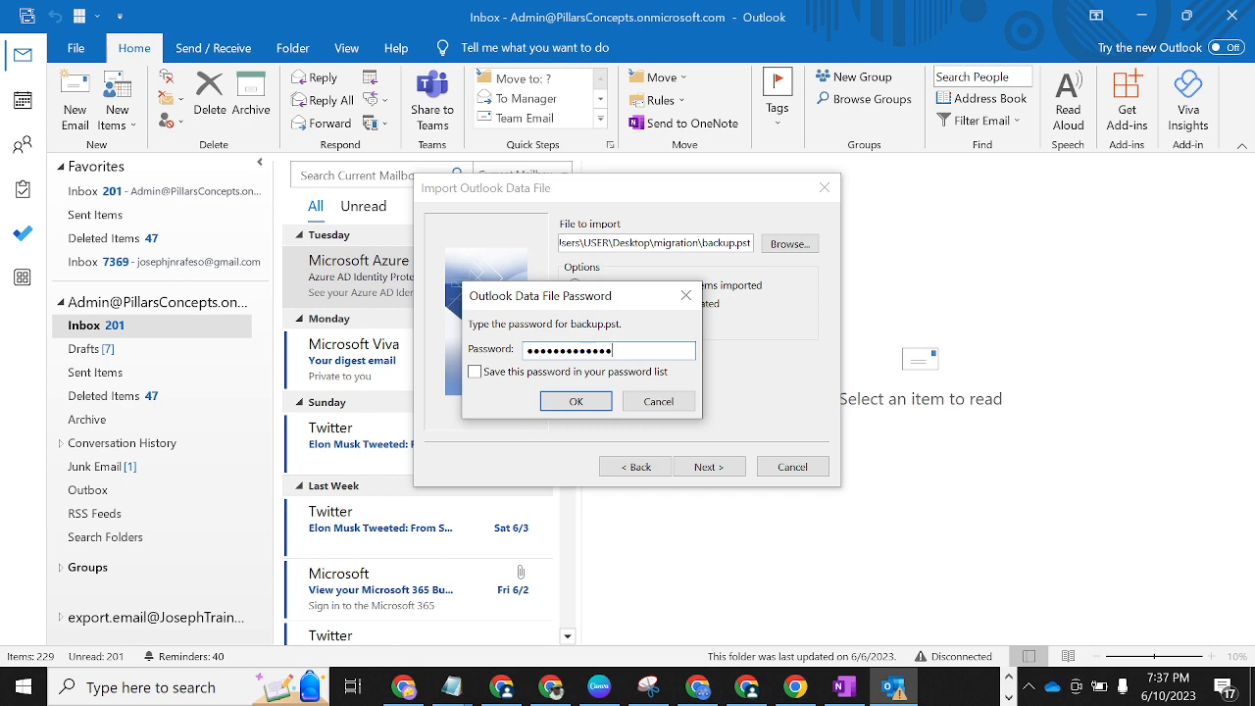
{"action": "left_click", "coordinate": [576, 402]}
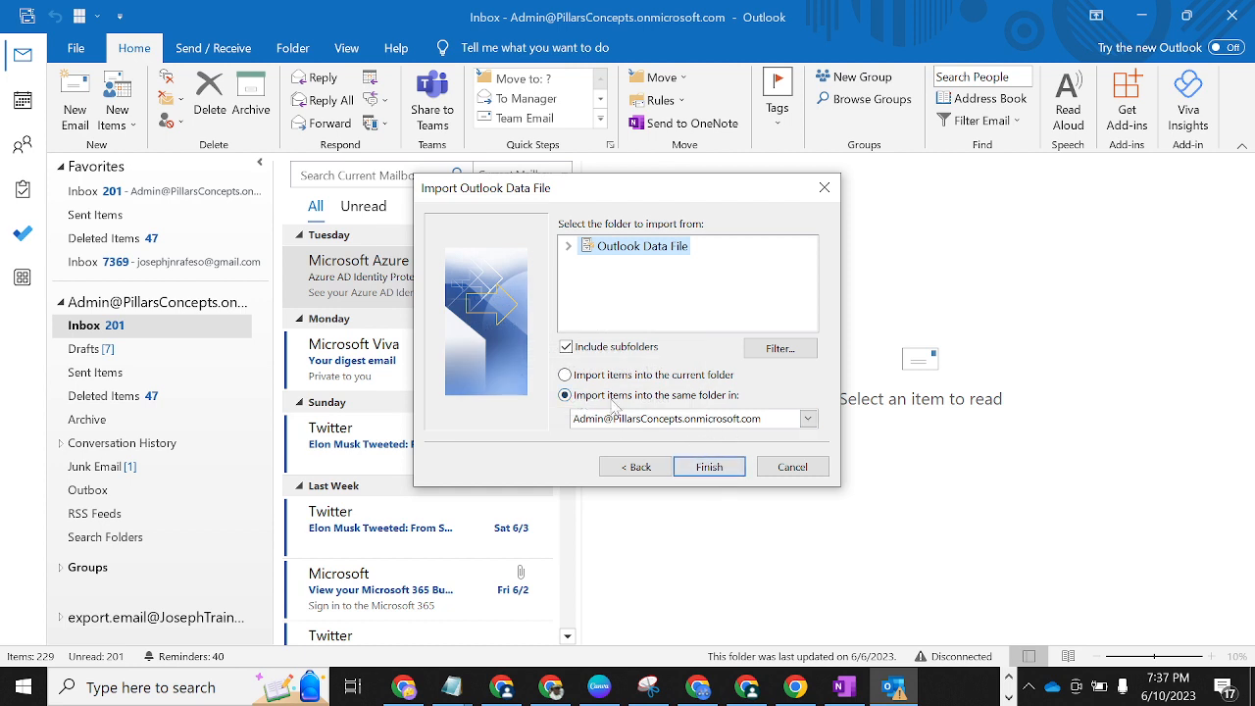
Import the backup into the same folders of the export.email mailbox and finish.
{"action": "left_click", "coordinate": [742, 420]}
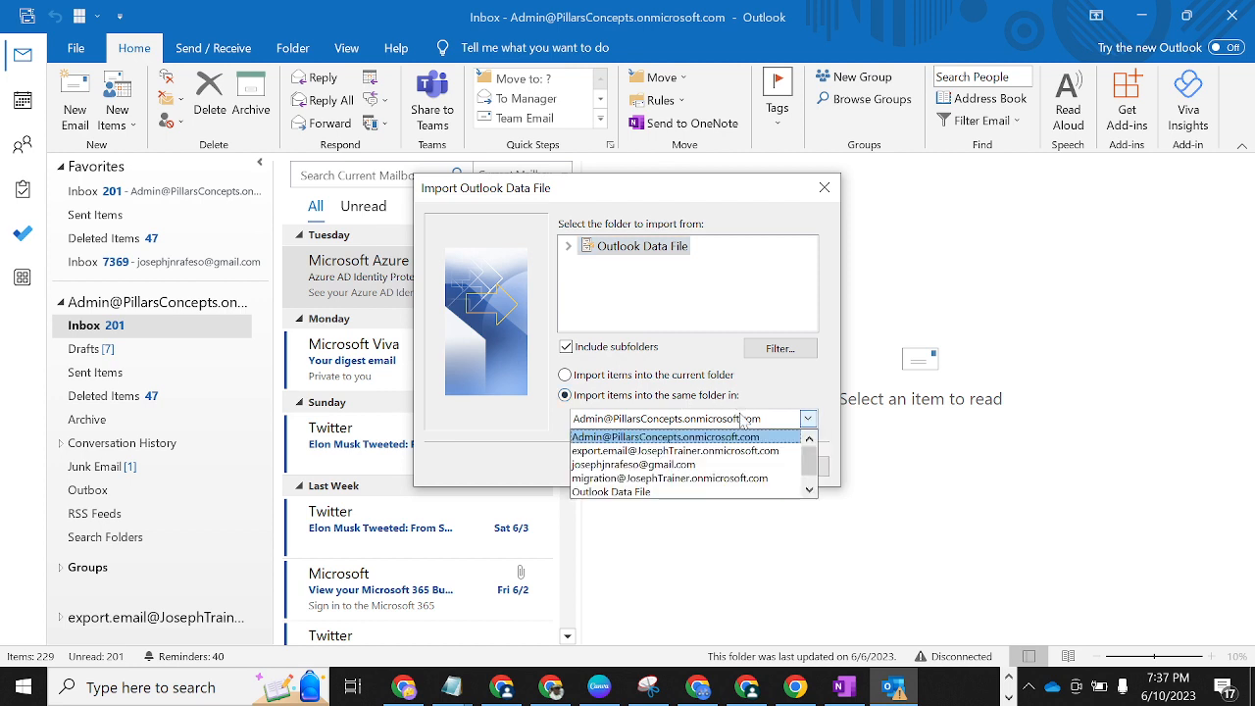
{"action": "left_click", "coordinate": [743, 419]}
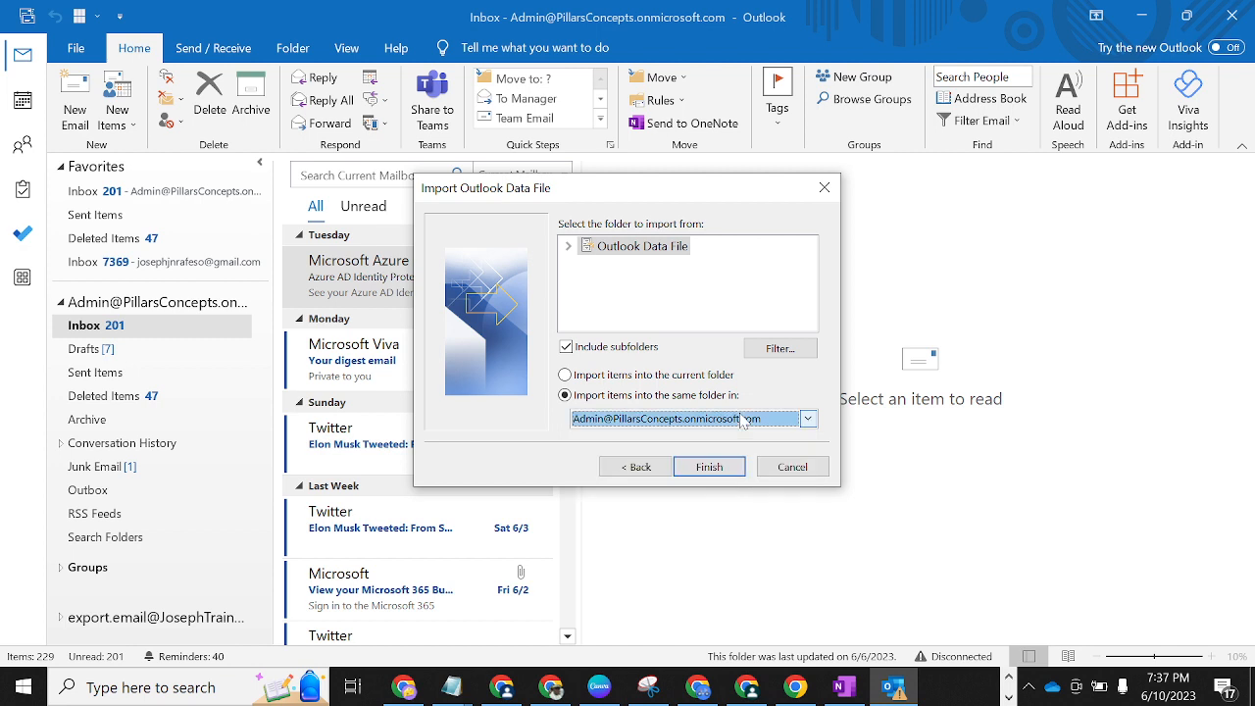
{"action": "left_click", "coordinate": [739, 420]}
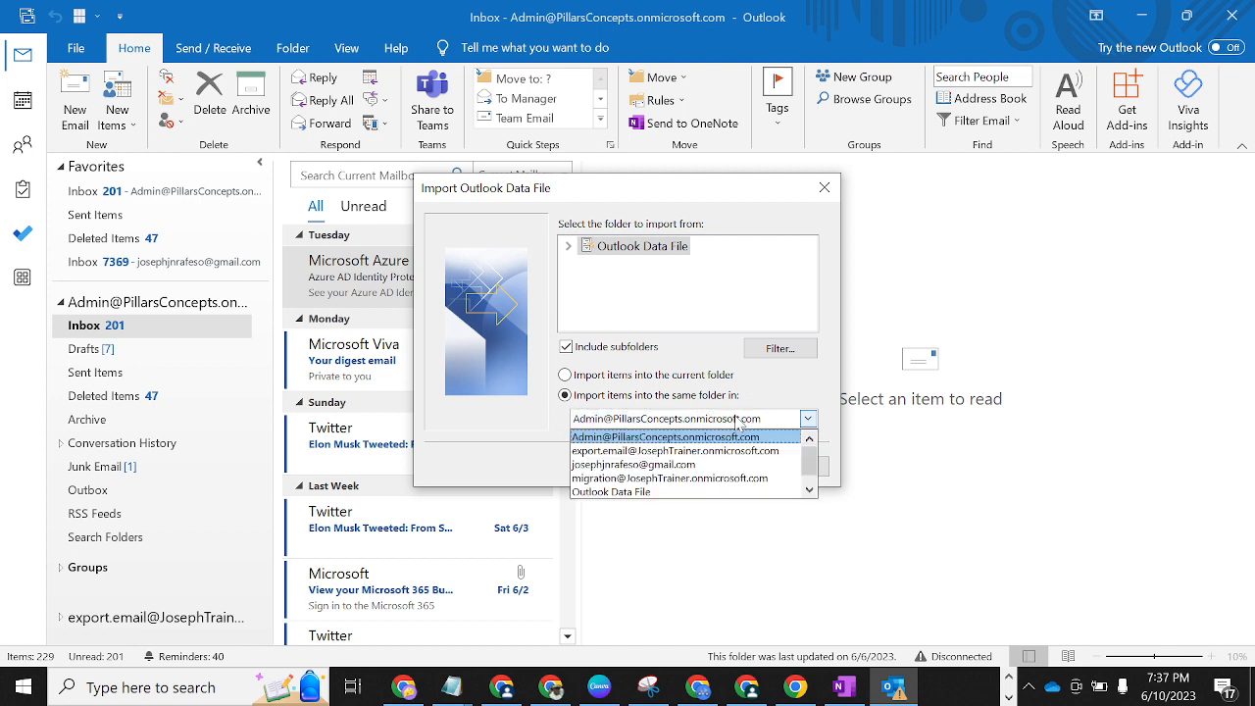
{"action": "left_click", "coordinate": [691, 452]}
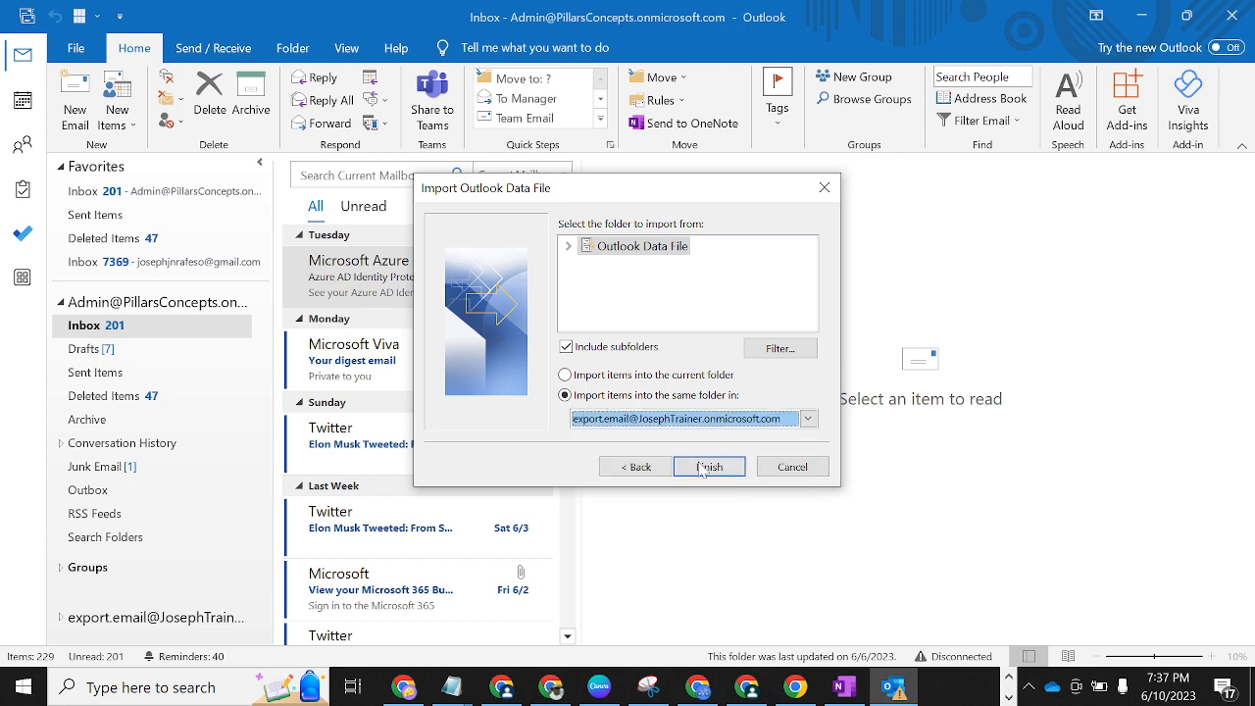
{"action": "left_click", "coordinate": [706, 468]}
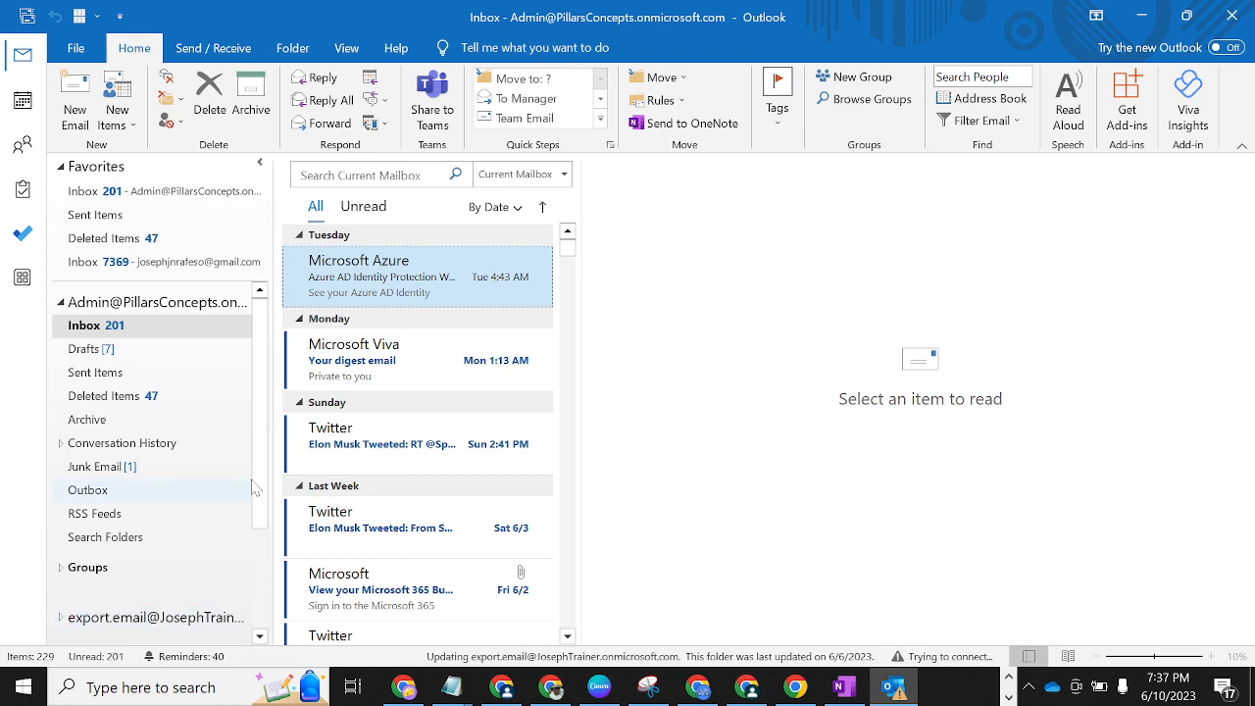
Expand export.email, open its Inbox showing 202 messages, and minimize Outlook.
{"action": "left_click_drag", "start_coordinate": [258, 471], "coordinate": [262, 543]}
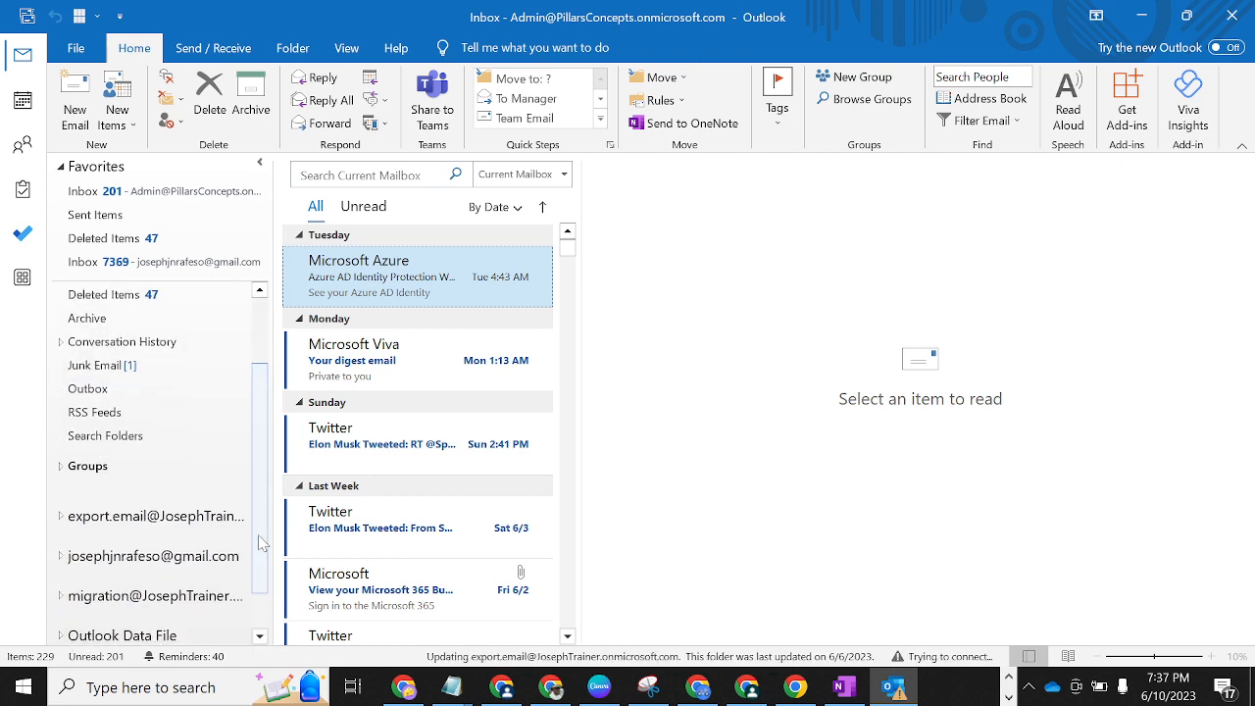
{"action": "left_click", "coordinate": [61, 516]}
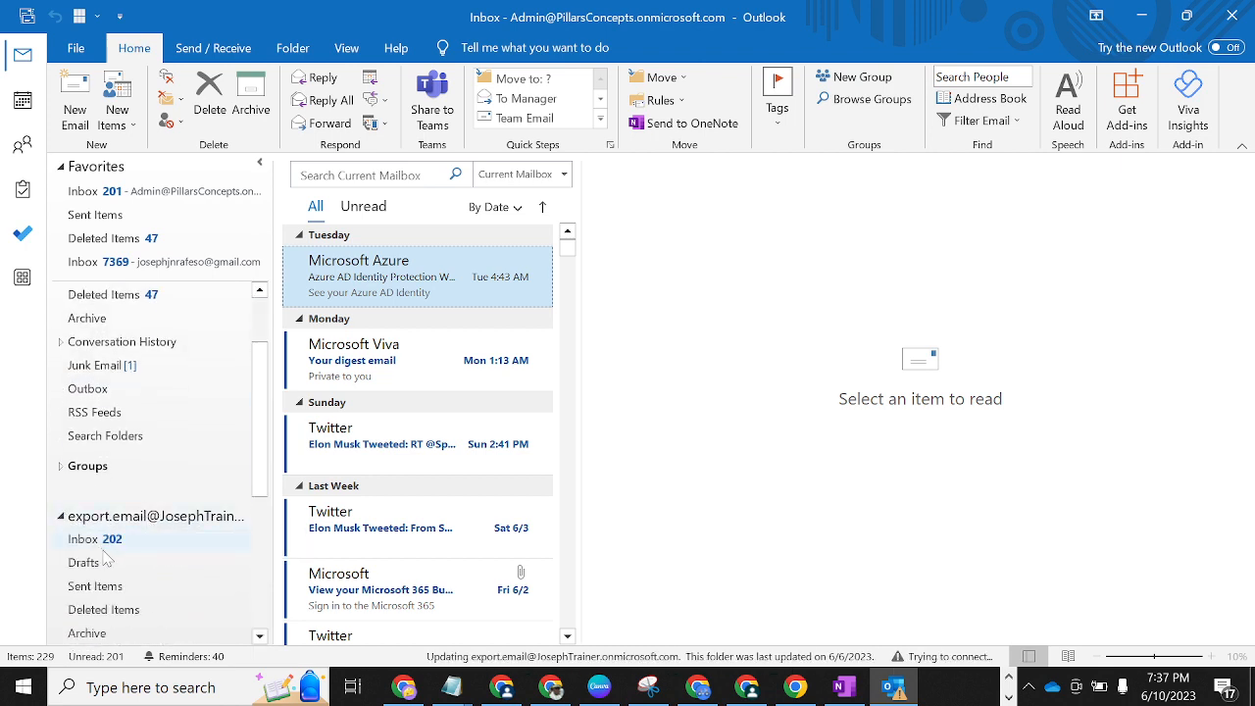
{"action": "left_click_drag", "start_coordinate": [262, 465], "coordinate": [262, 467]}
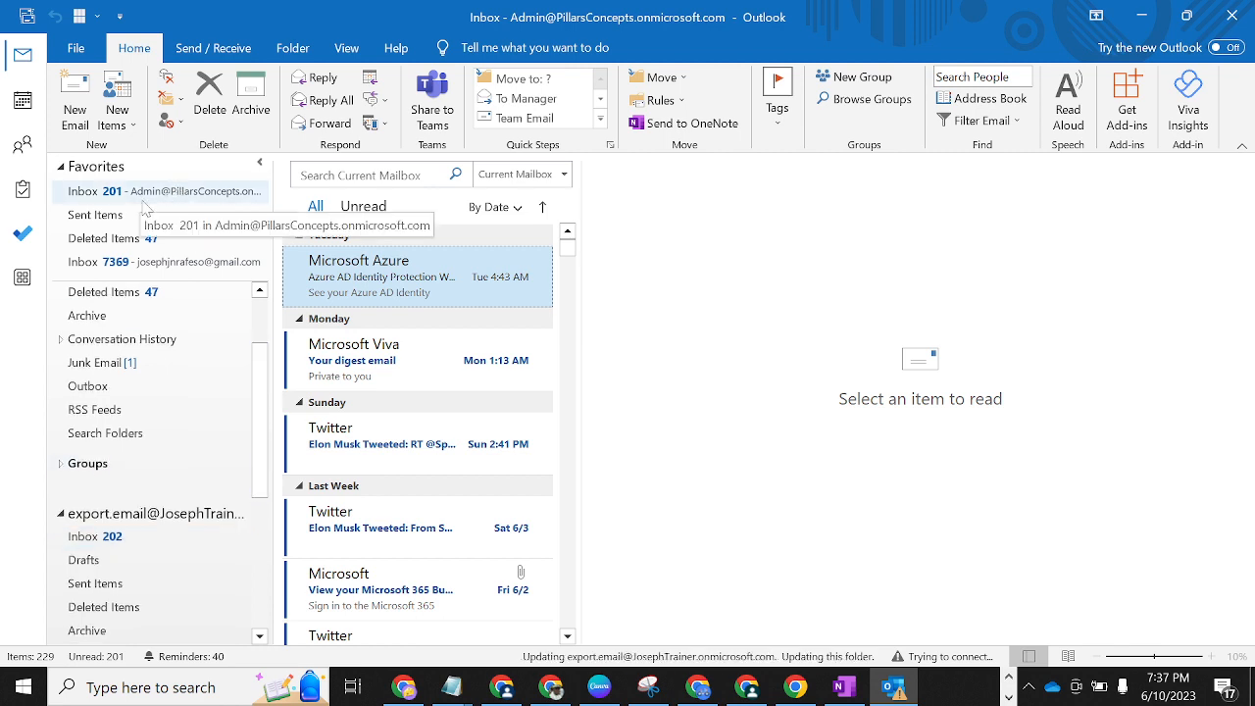
{"action": "left_click_drag", "start_coordinate": [261, 464], "coordinate": [261, 485]}
{"action": "left_click", "coordinate": [139, 464]}
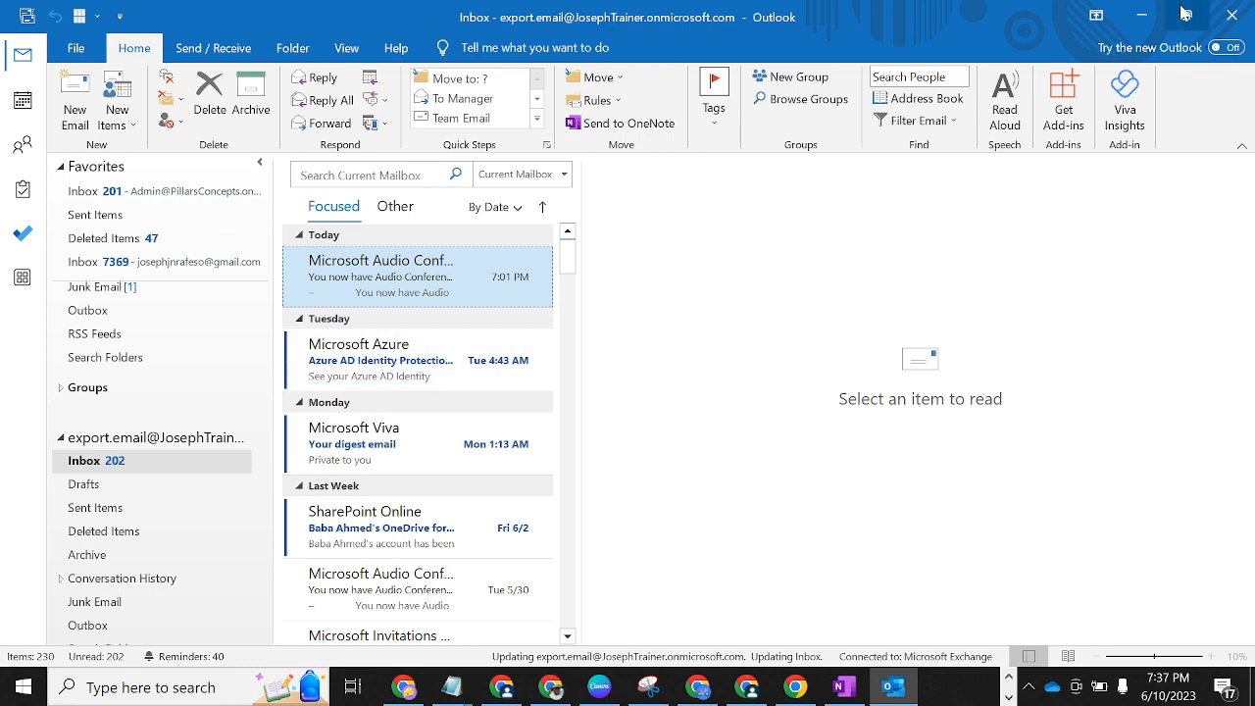
{"action": "left_click", "coordinate": [1146, 16]}
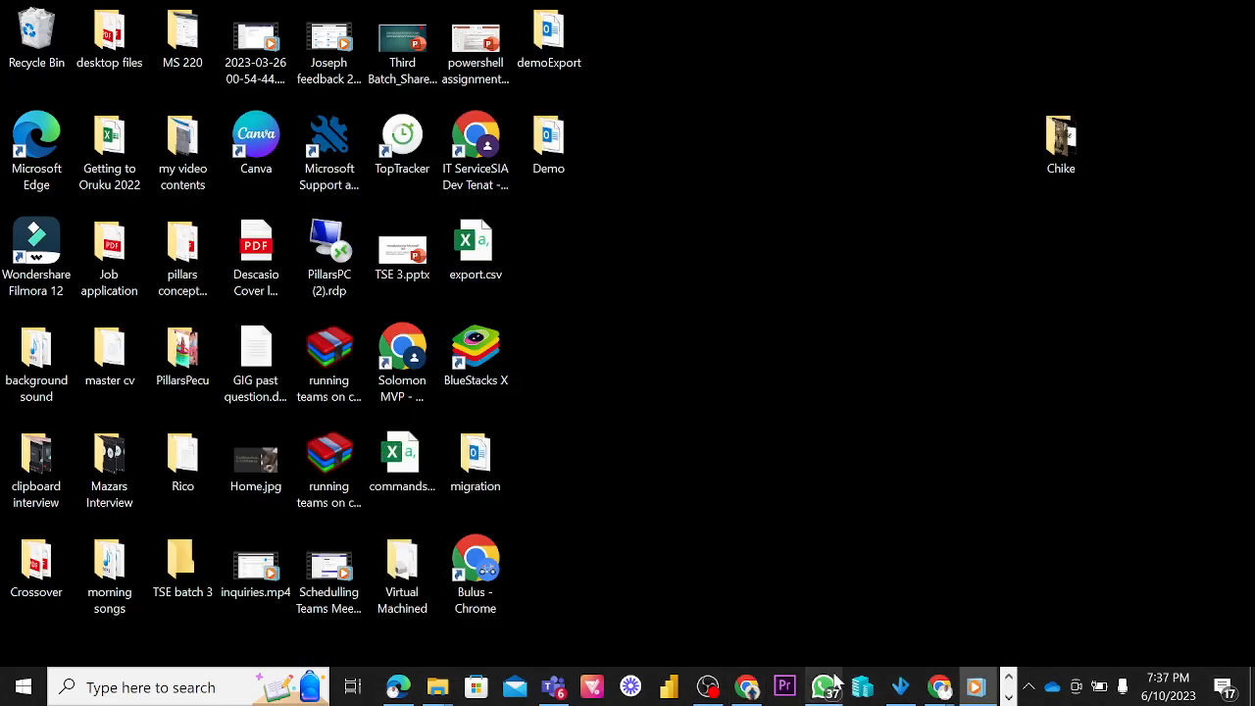
Bring the admin center Chrome window forward and switch to another browser profile.
{"action": "mouse_move", "coordinate": [940, 690]}
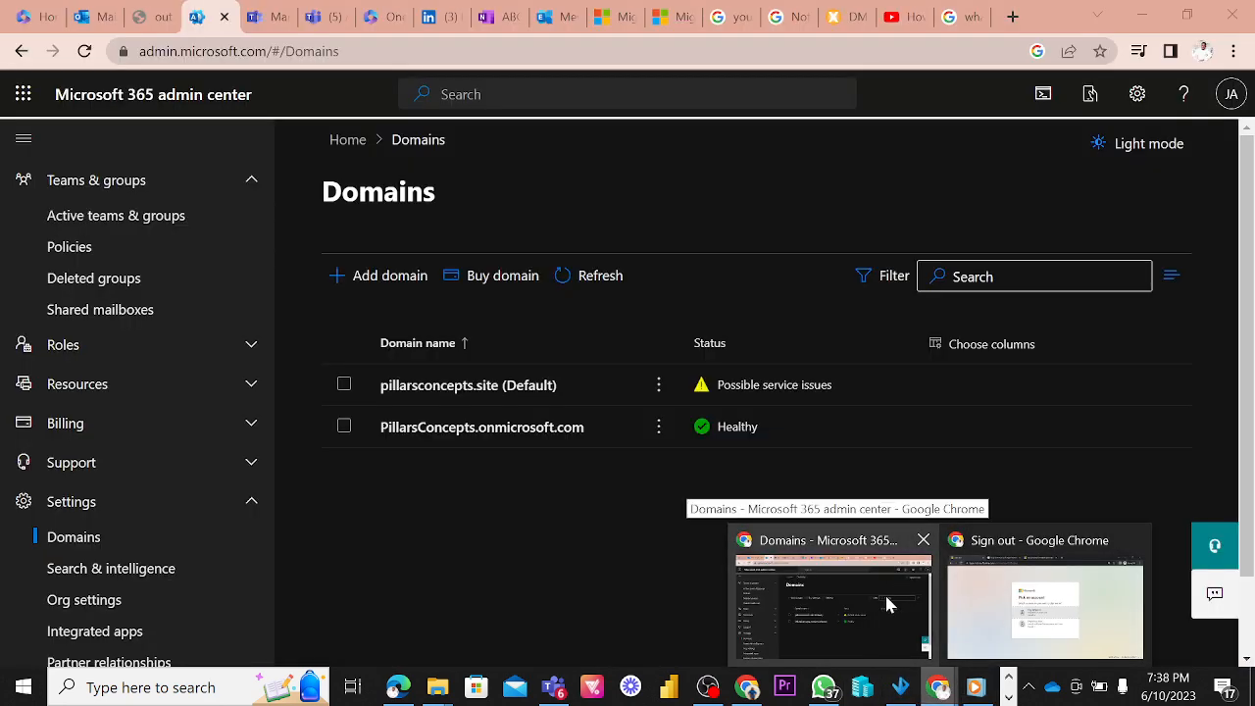
{"action": "left_click", "coordinate": [888, 603]}
{"action": "left_click", "coordinate": [1203, 51]}
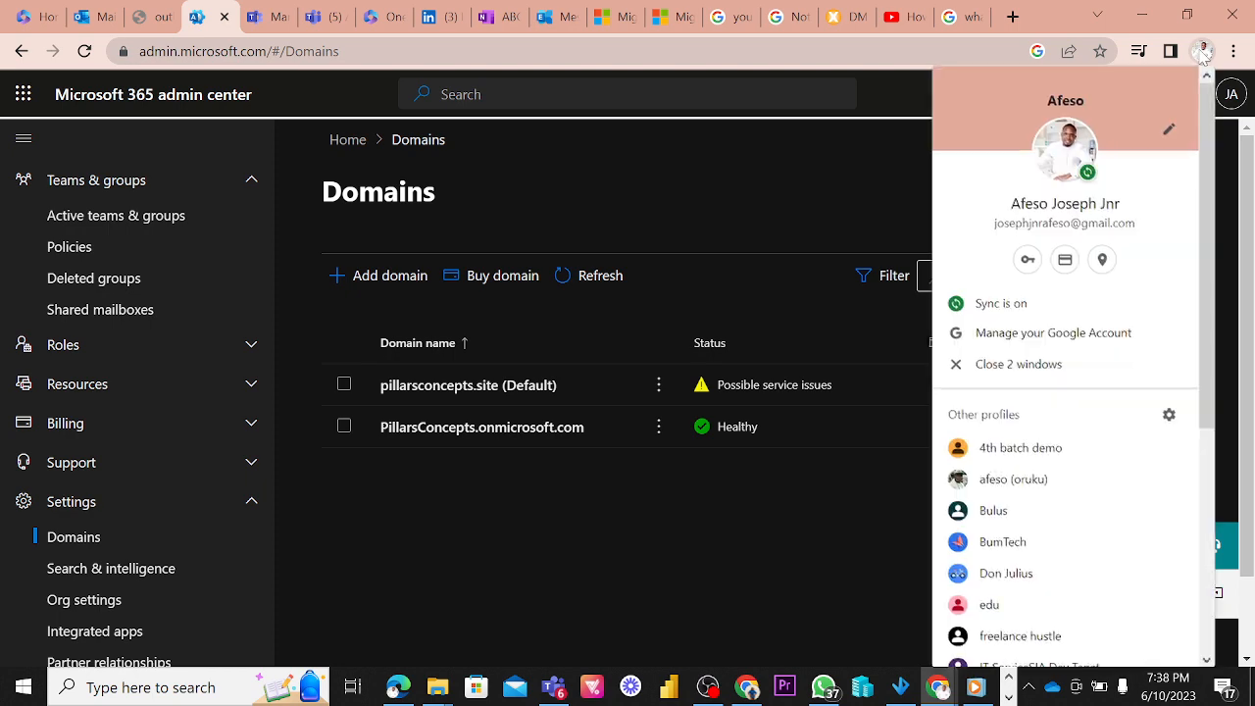
{"action": "left_click_drag", "start_coordinate": [1209, 254], "coordinate": [1220, 399]}
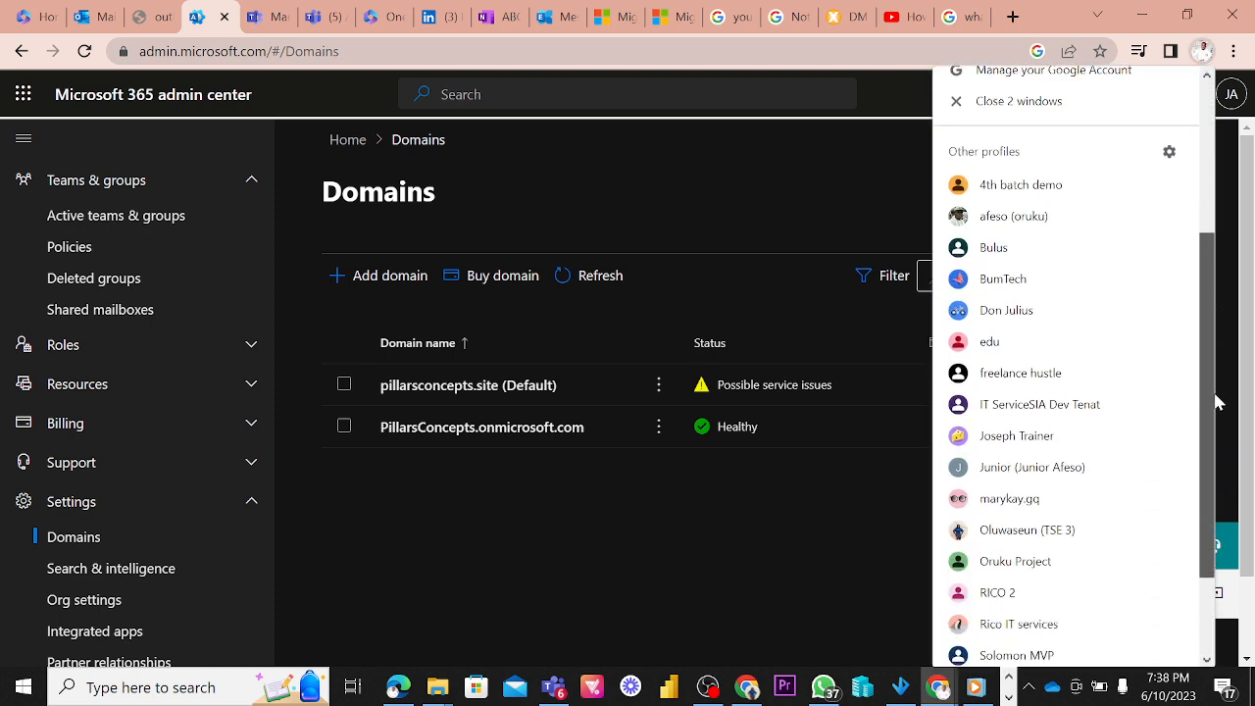
{"action": "left_click", "coordinate": [1041, 434]}
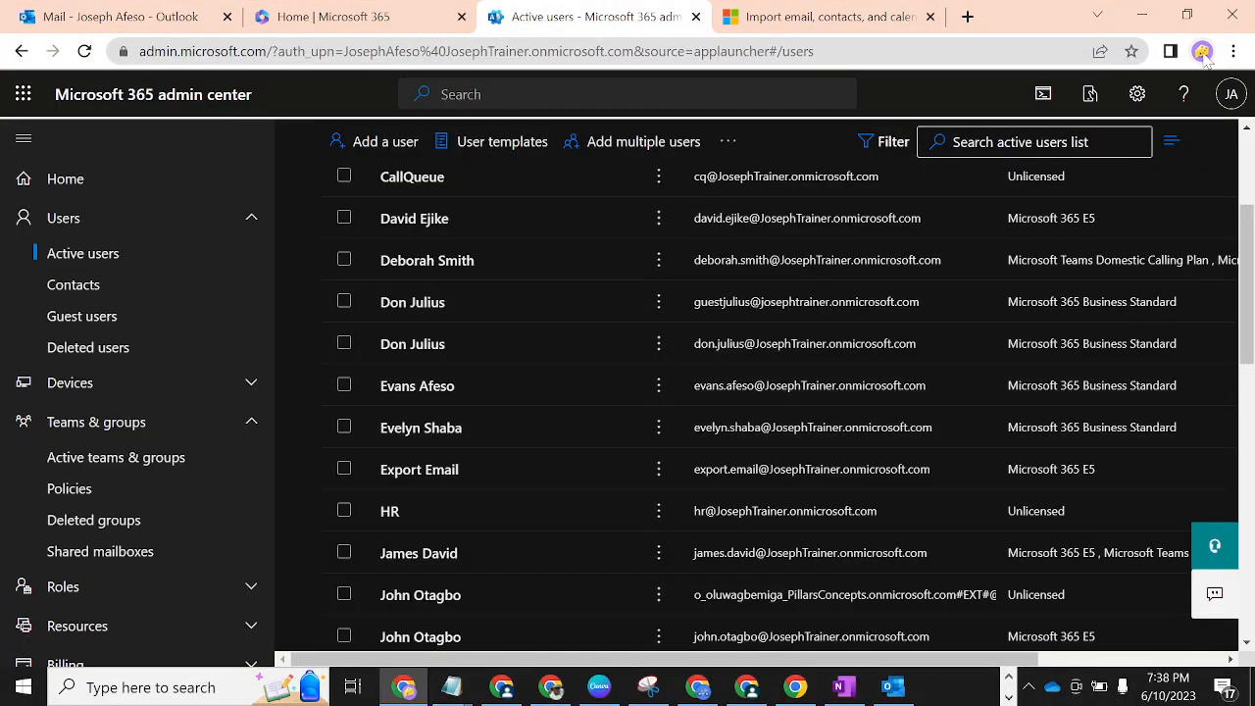
Open a Guest Chrome window showing Outlook on the web.
{"action": "left_click", "coordinate": [1202, 51]}
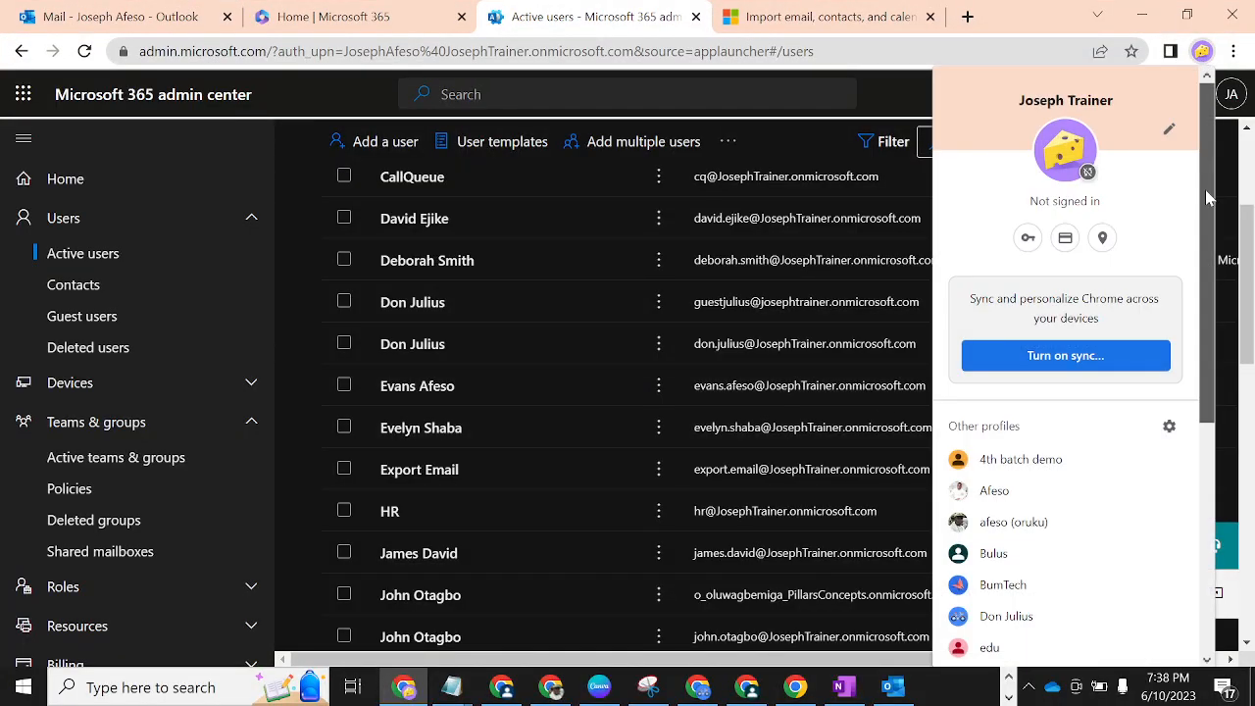
{"action": "left_click_drag", "start_coordinate": [1211, 196], "coordinate": [1213, 435]}
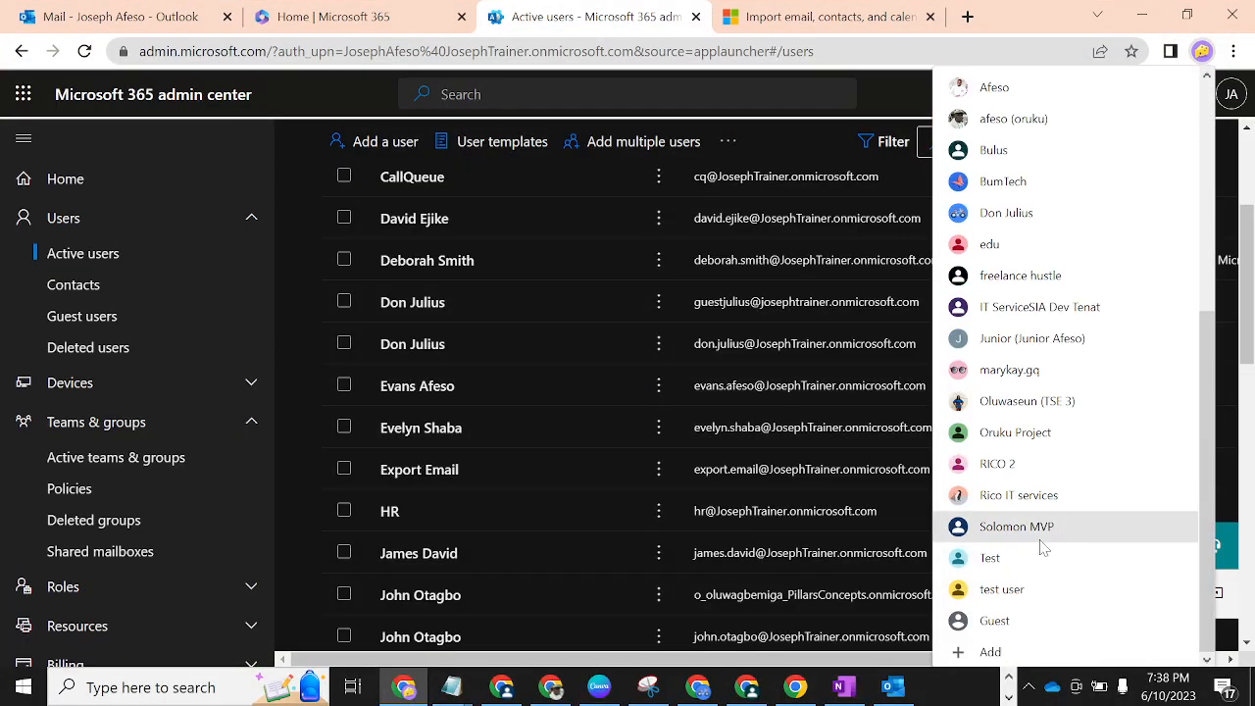
{"action": "left_click", "coordinate": [995, 621]}
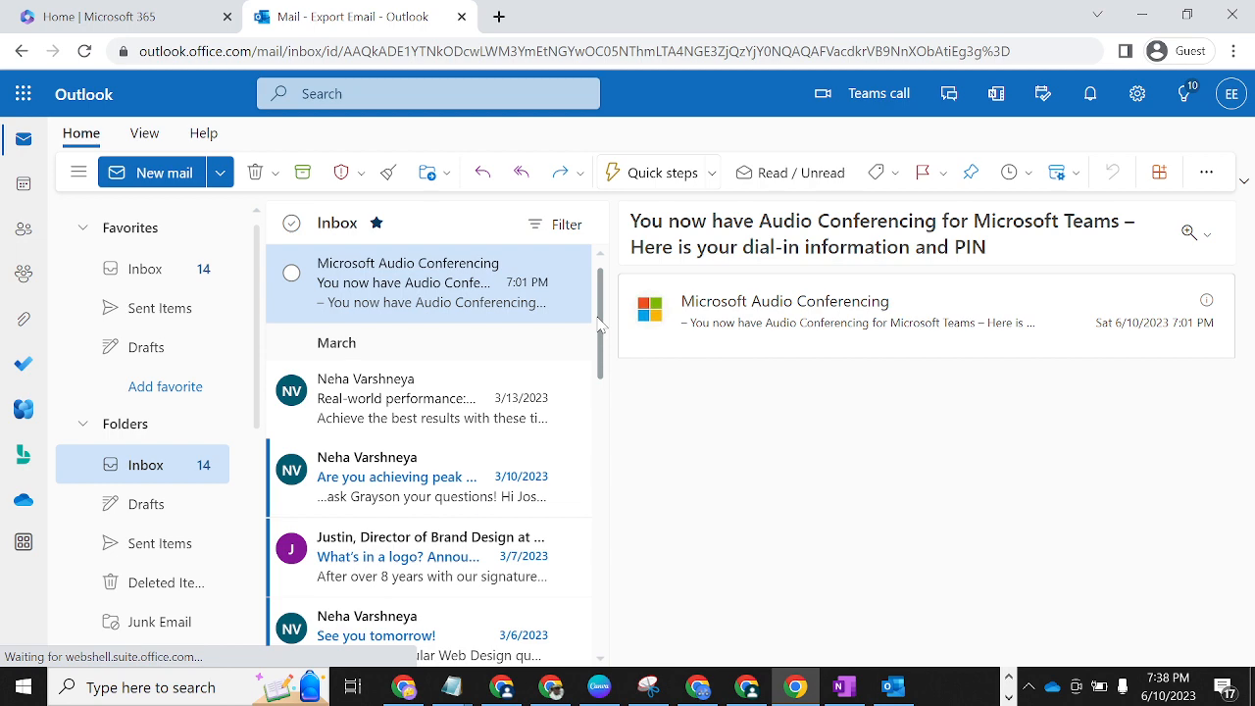
Scroll the Export Email message list and reload so more imported mail appears.
{"action": "left_click_drag", "start_coordinate": [601, 326], "coordinate": [605, 600]}
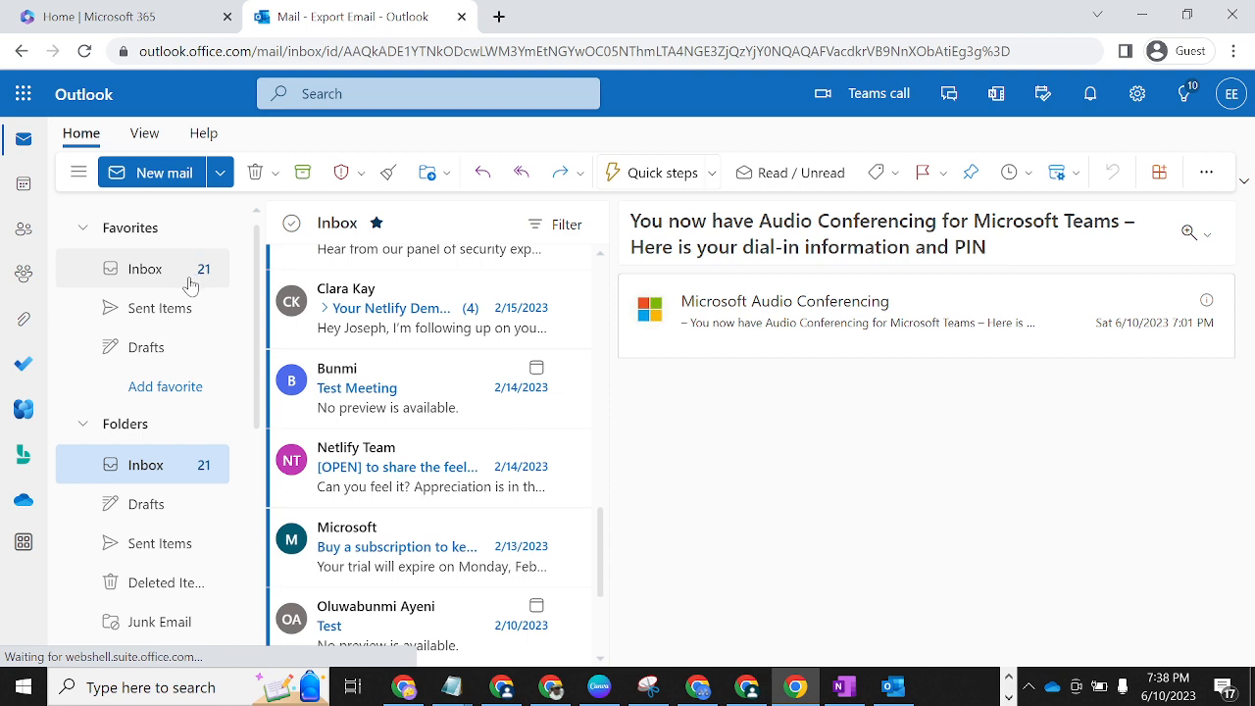
{"action": "left_click", "coordinate": [86, 54]}
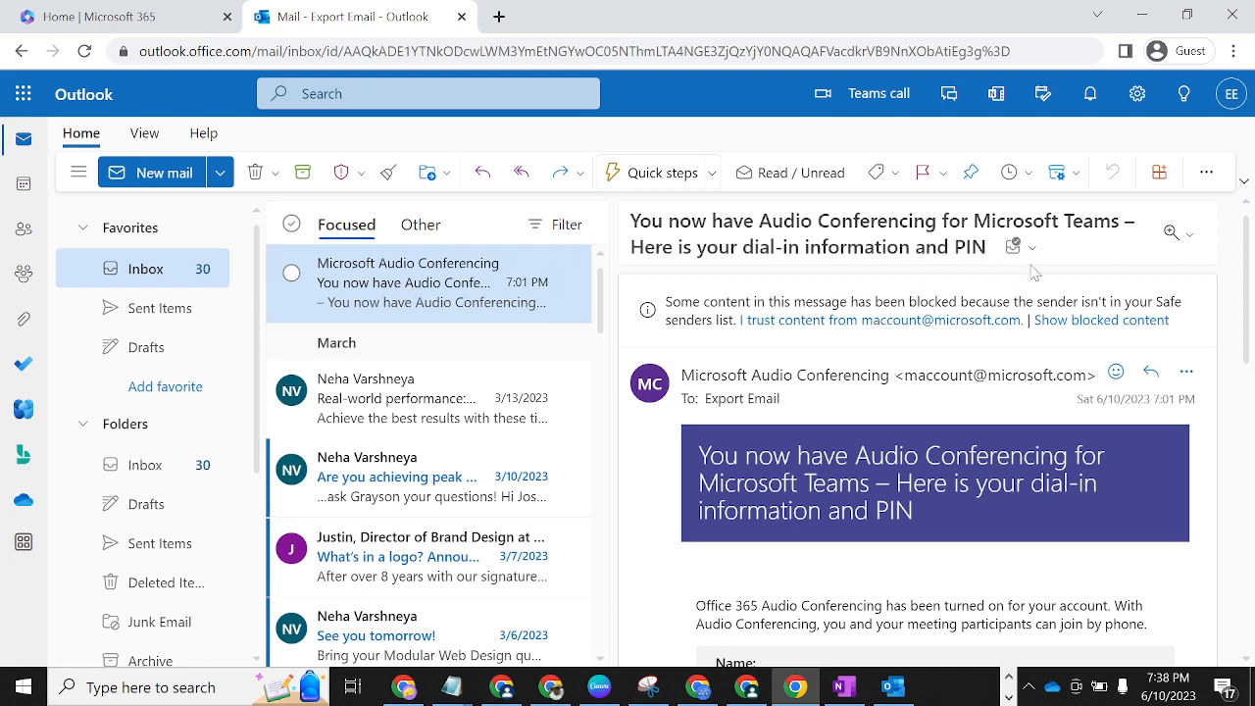
Check the signed-in account, then open the "build faster than AEM" email.
{"action": "left_click", "coordinate": [1235, 99]}
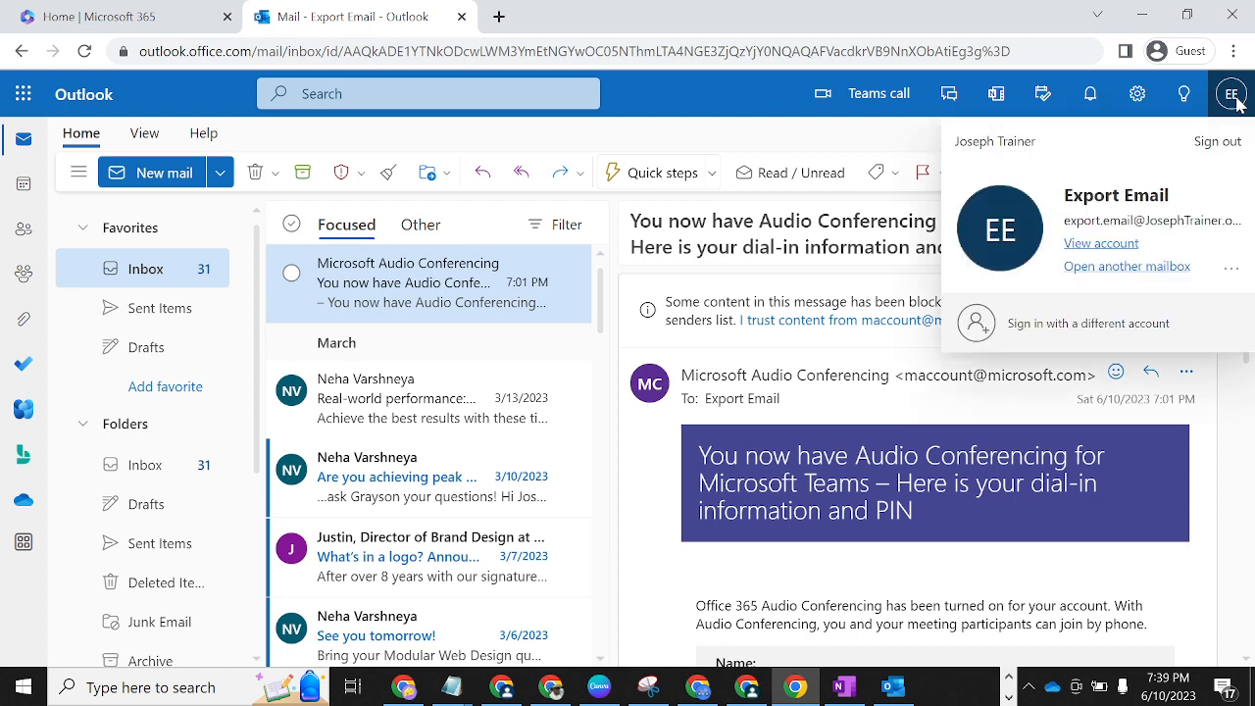
{"action": "left_click", "coordinate": [444, 300]}
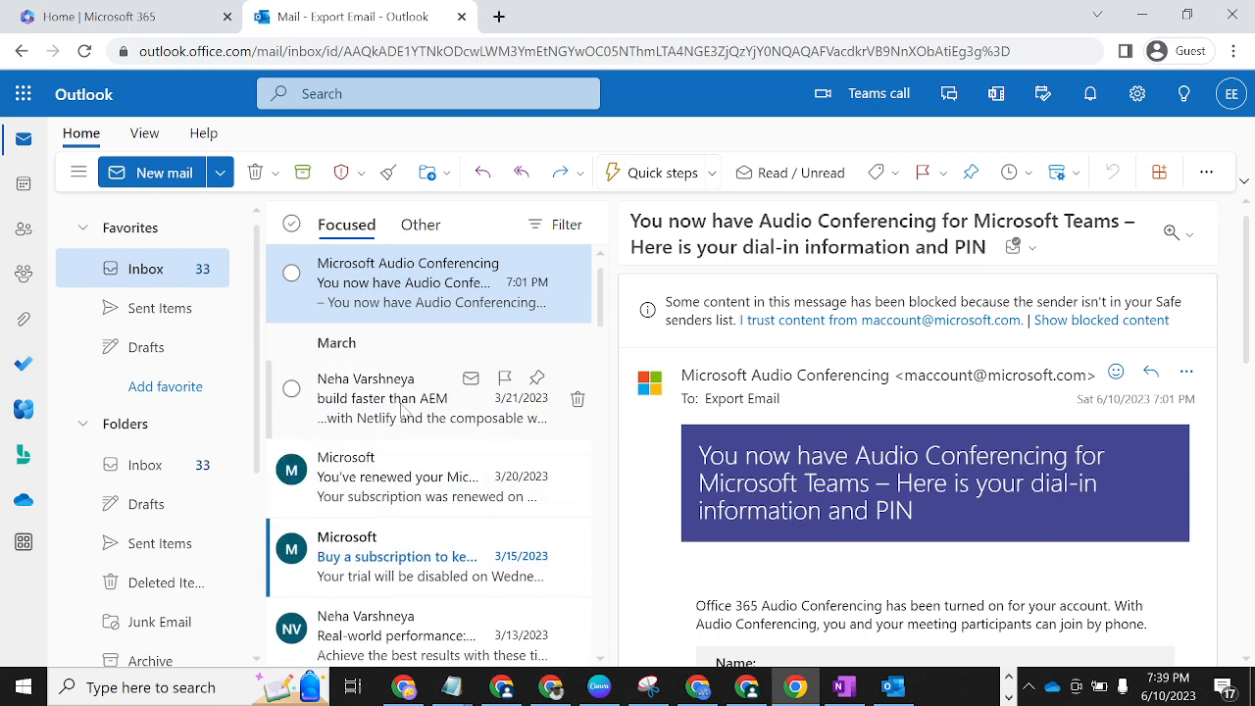
{"action": "left_click", "coordinate": [402, 408]}
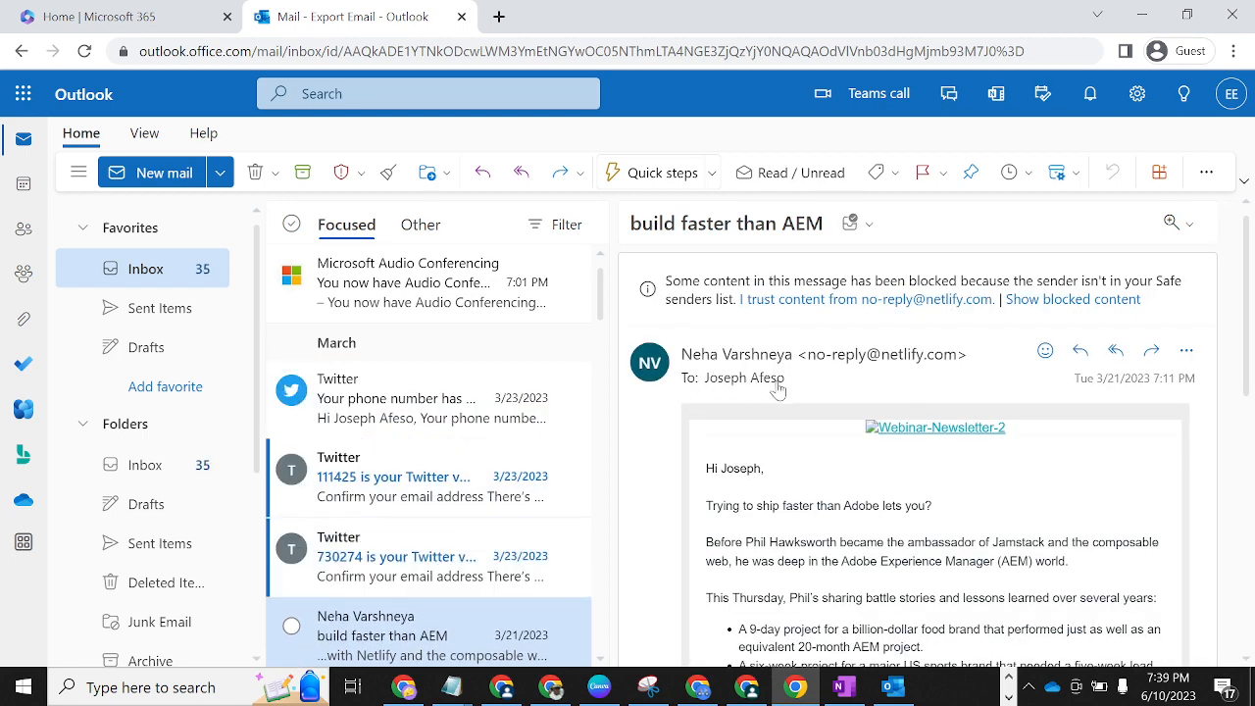
Recheck the signed-in account and show the email recipient's contact card.
{"action": "left_click", "coordinate": [1232, 92]}
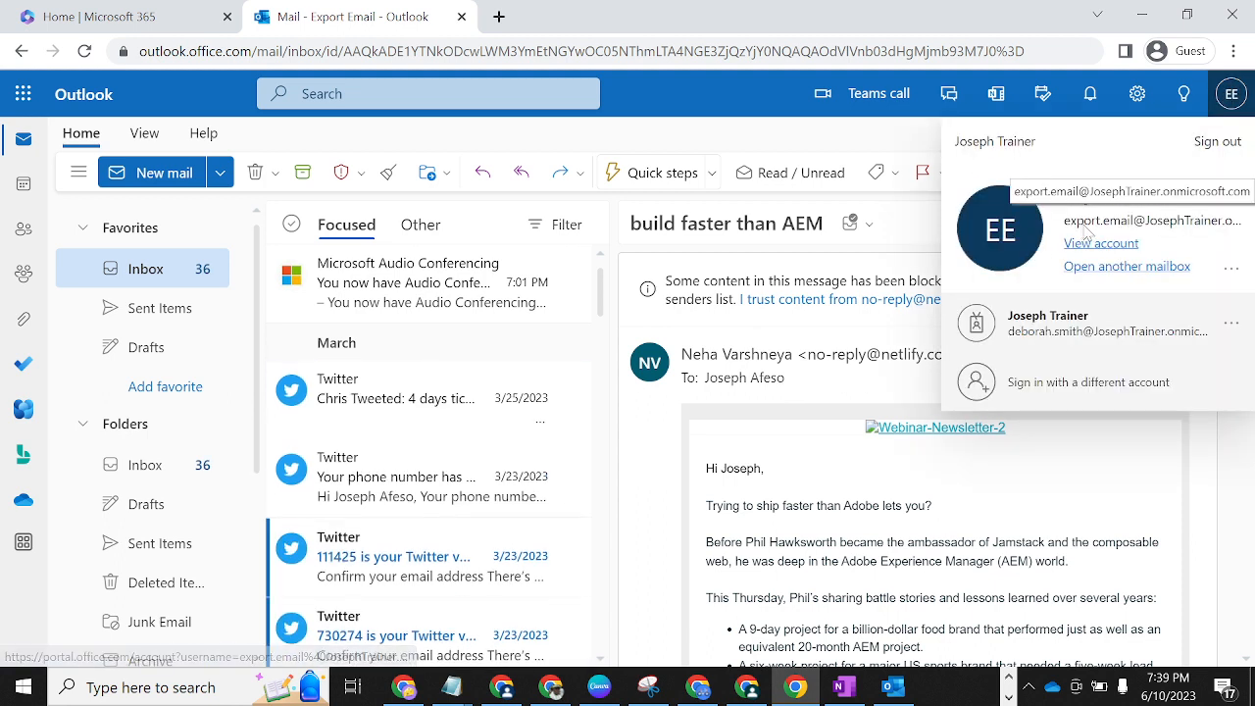
{"action": "left_click", "coordinate": [901, 229]}
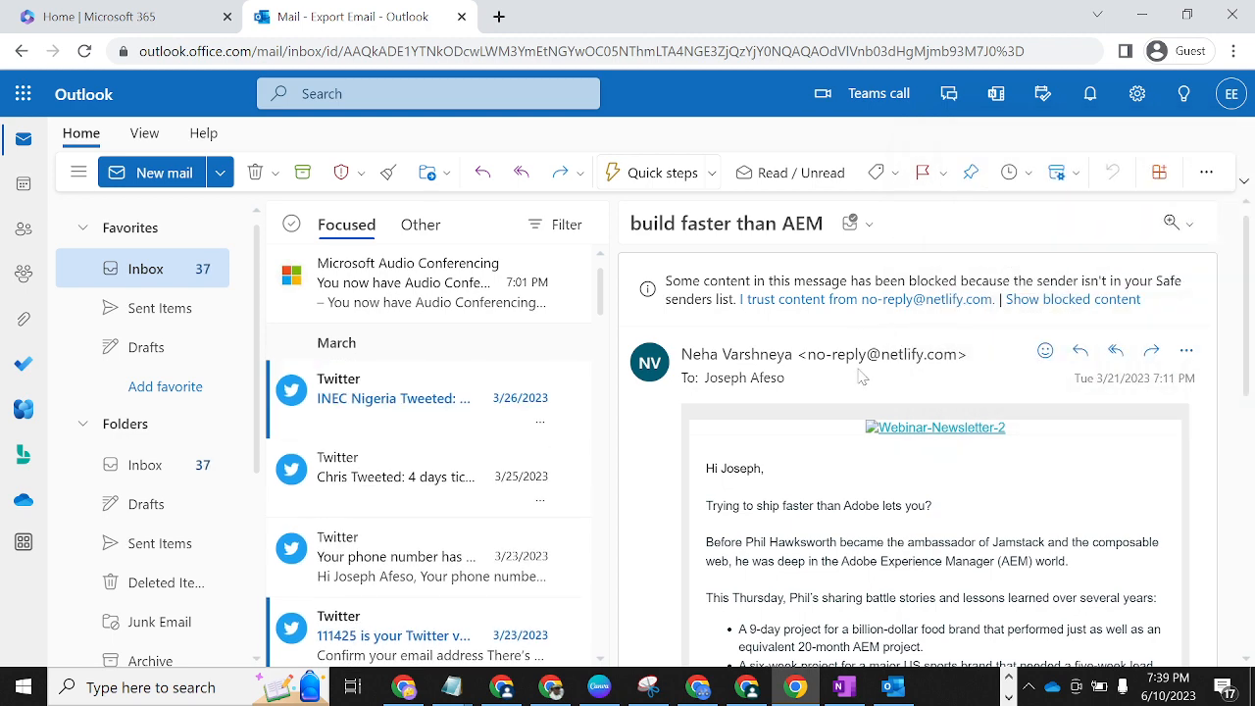
{"action": "left_click", "coordinate": [762, 388]}
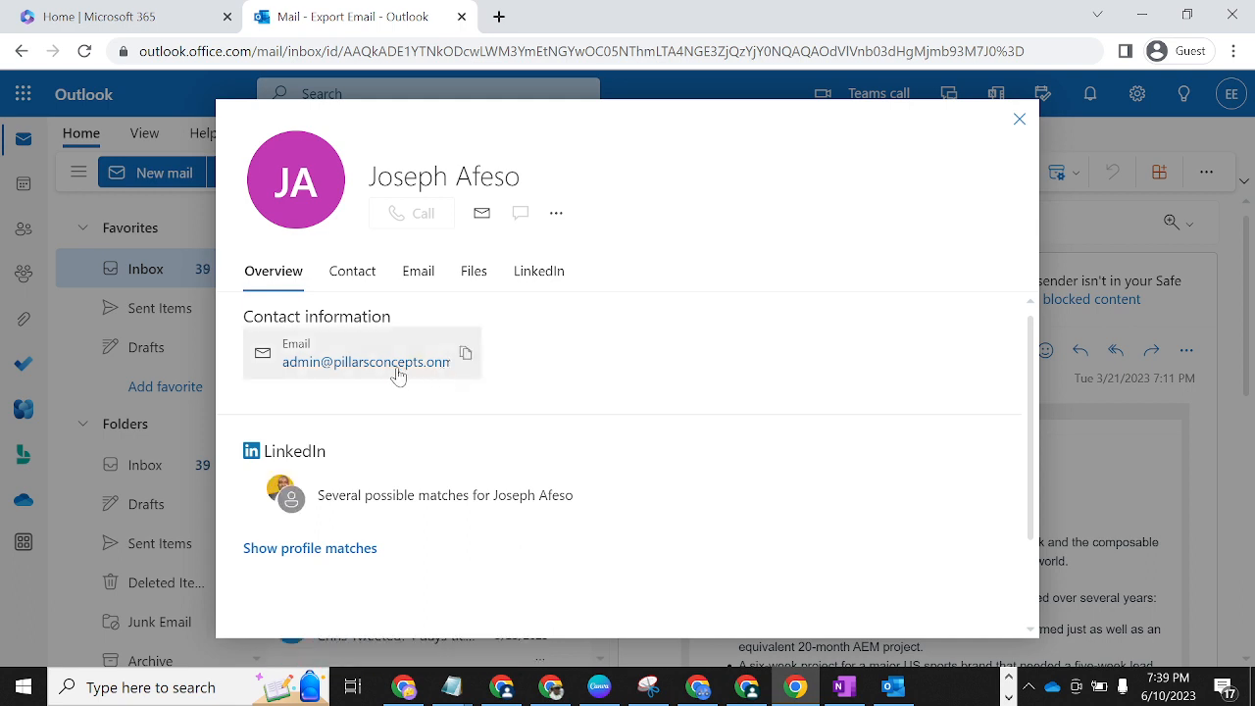
Copy the recipient's email into a new Notepad note, then close the contact card.
{"action": "left_click", "coordinate": [465, 356]}
{"action": "key", "text": "super"}
{"action": "type", "text": "note"}
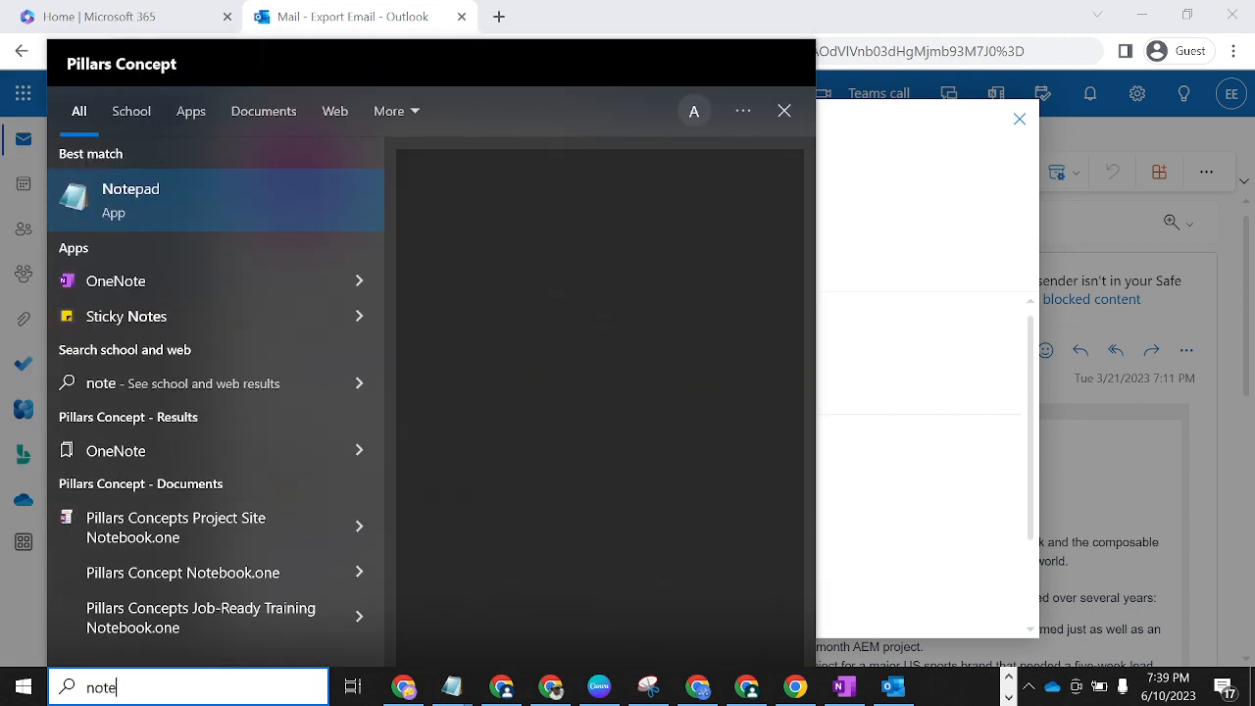
{"action": "key", "text": "Return"}
{"action": "key", "text": "ctrl+v"}
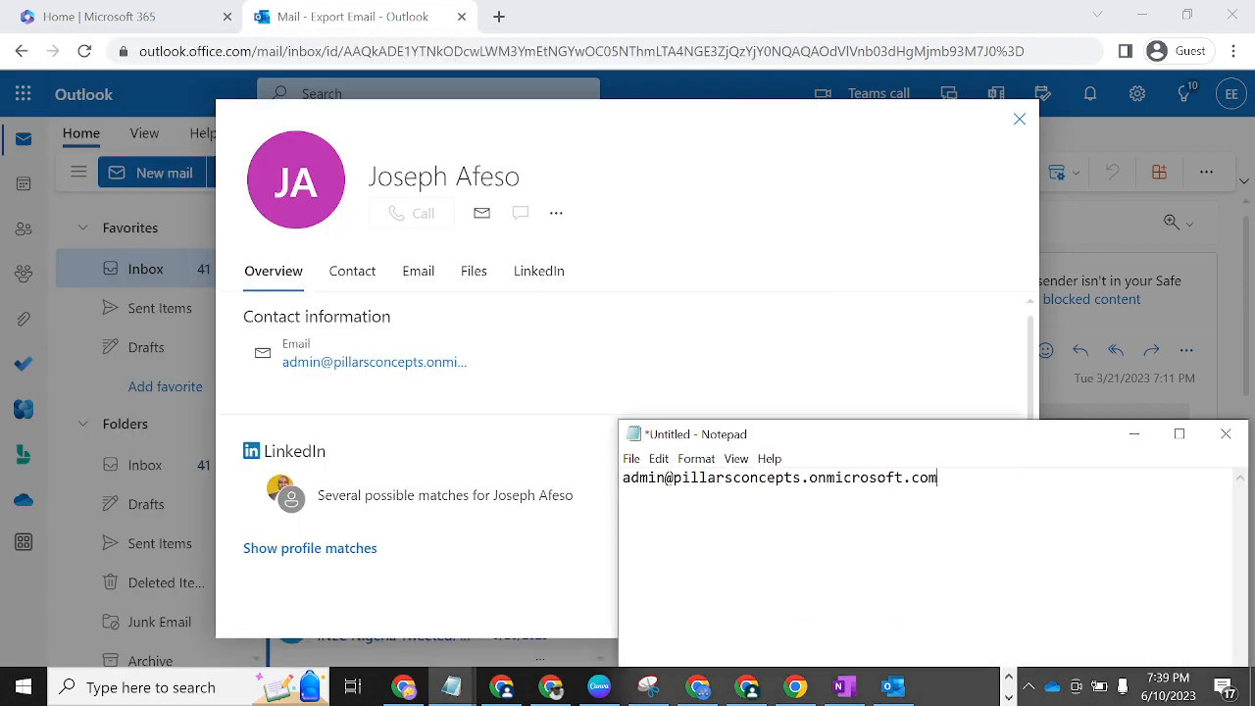
{"action": "left_click_drag", "start_coordinate": [913, 450], "coordinate": [877, 454]}
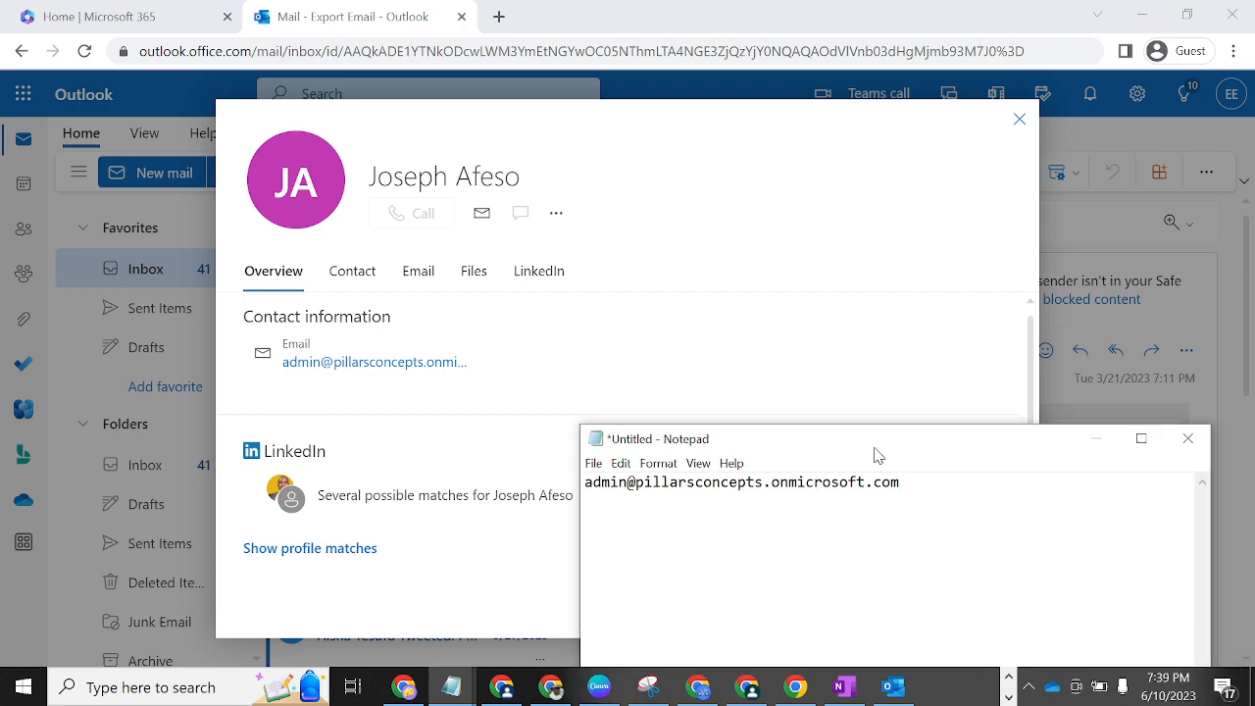
{"action": "left_click", "coordinate": [1020, 120]}
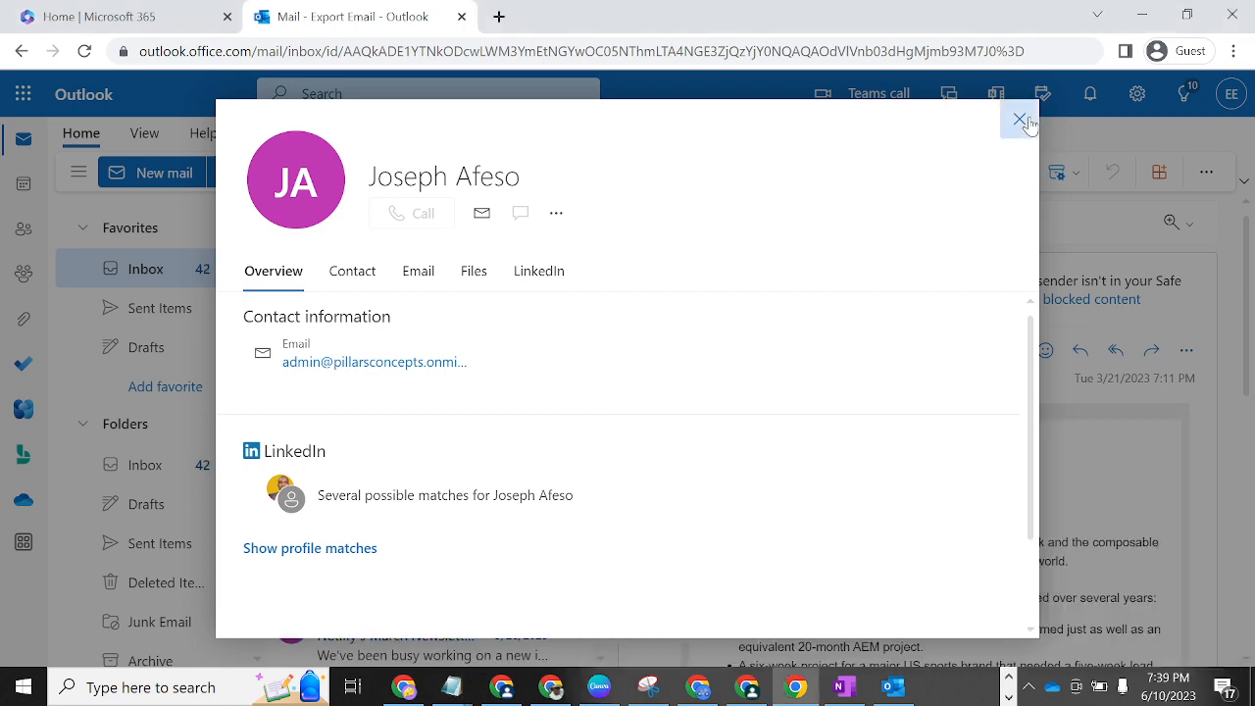
Confirm the signed-in Export Email account, then minimize the Guest Chrome window.
{"action": "left_click", "coordinate": [1228, 96]}
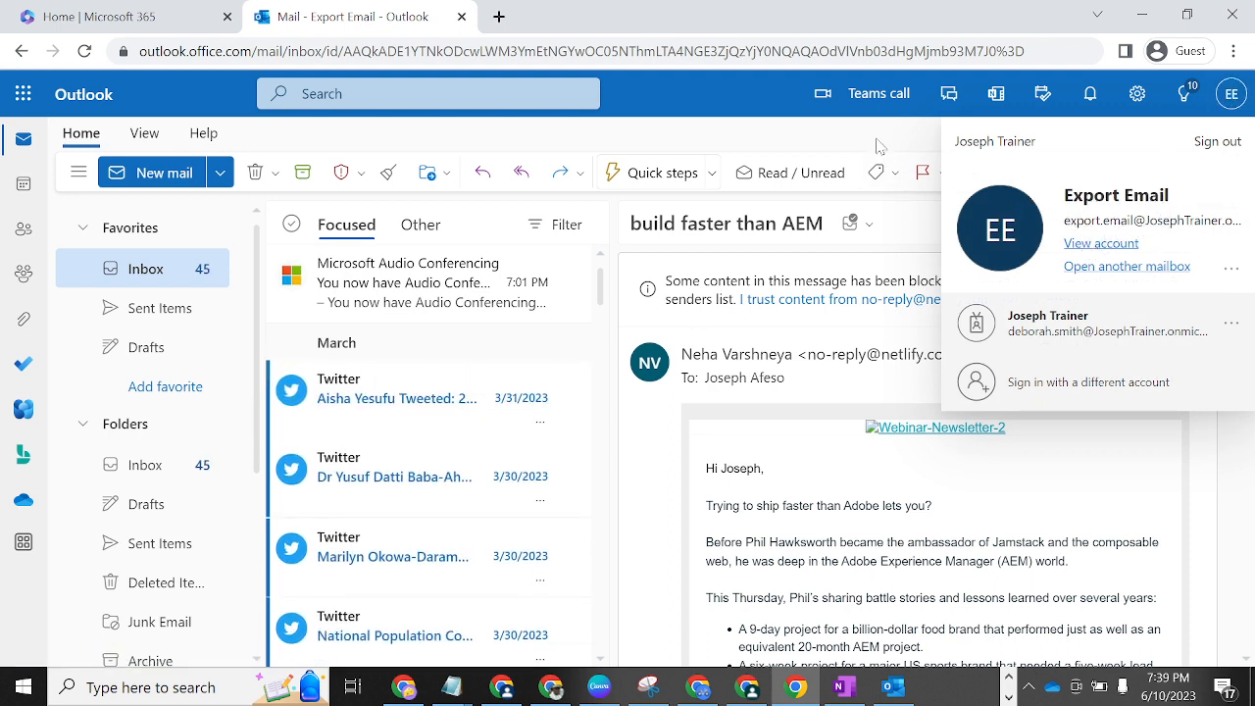
{"action": "left_click", "coordinate": [837, 152]}
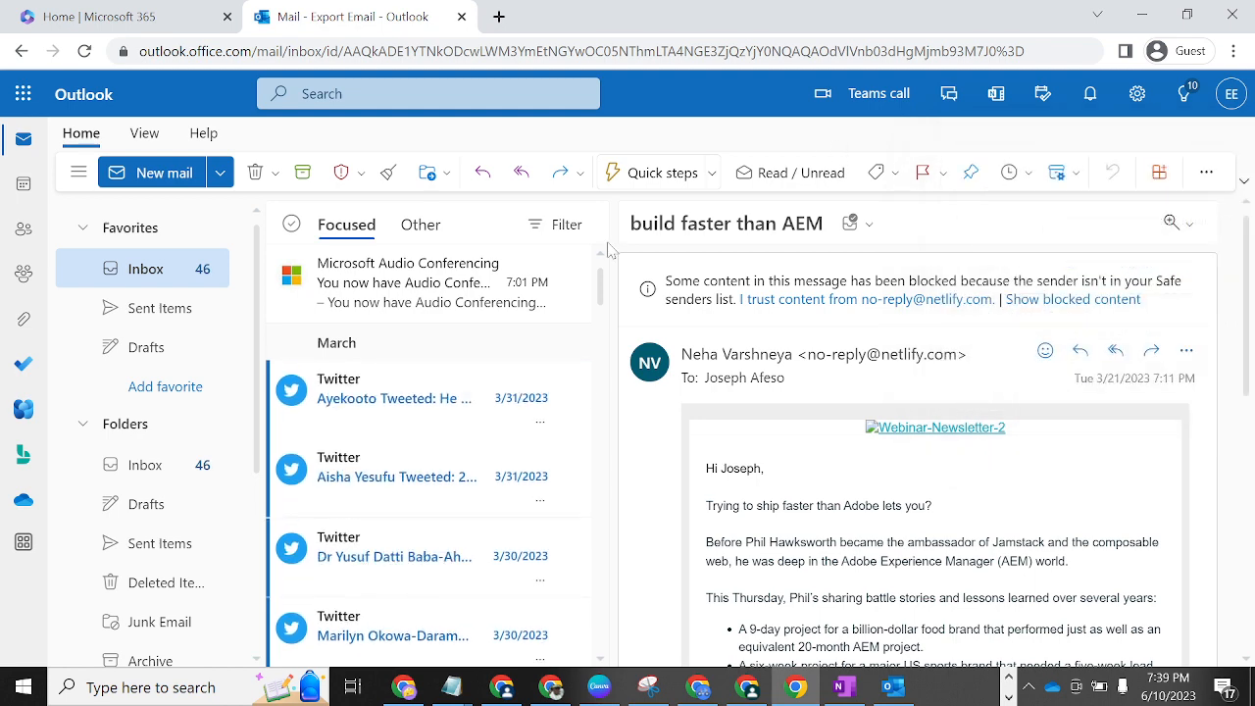
{"action": "left_click", "coordinate": [1144, 17]}
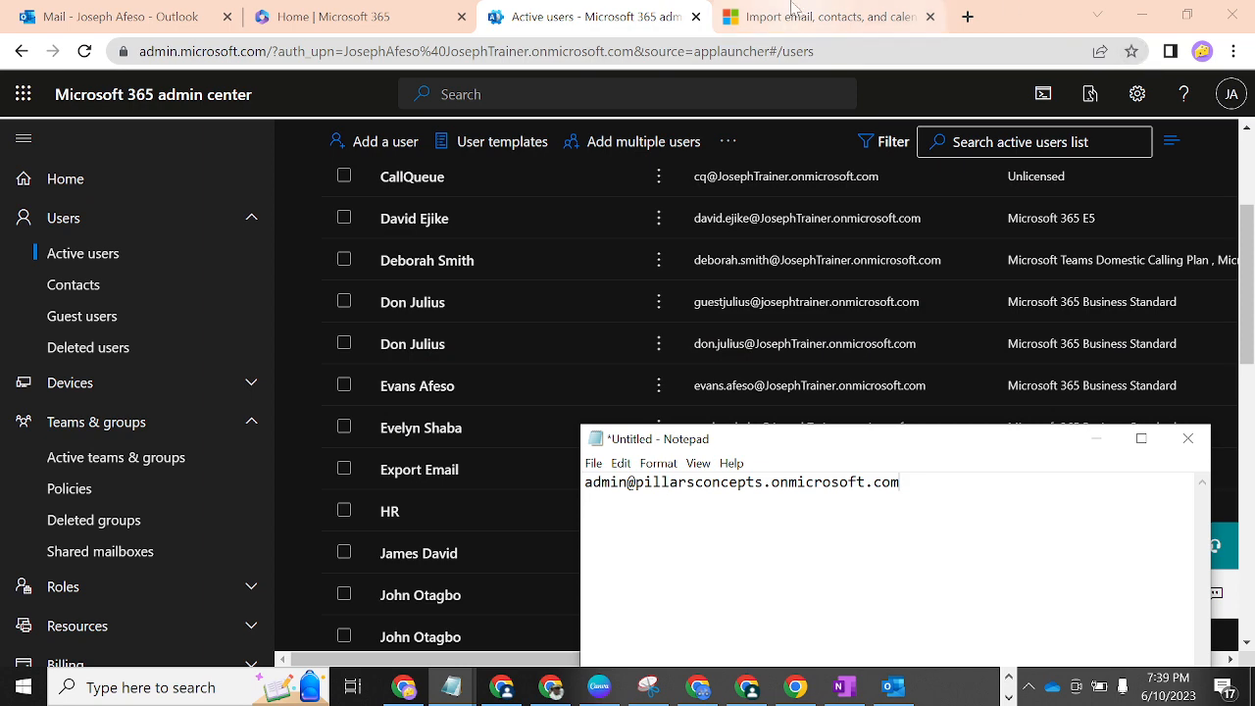
Read the .pst import support article down to "What data is imported?".
{"action": "left_click", "coordinate": [802, 8]}
{"action": "left_click", "coordinate": [803, 12]}
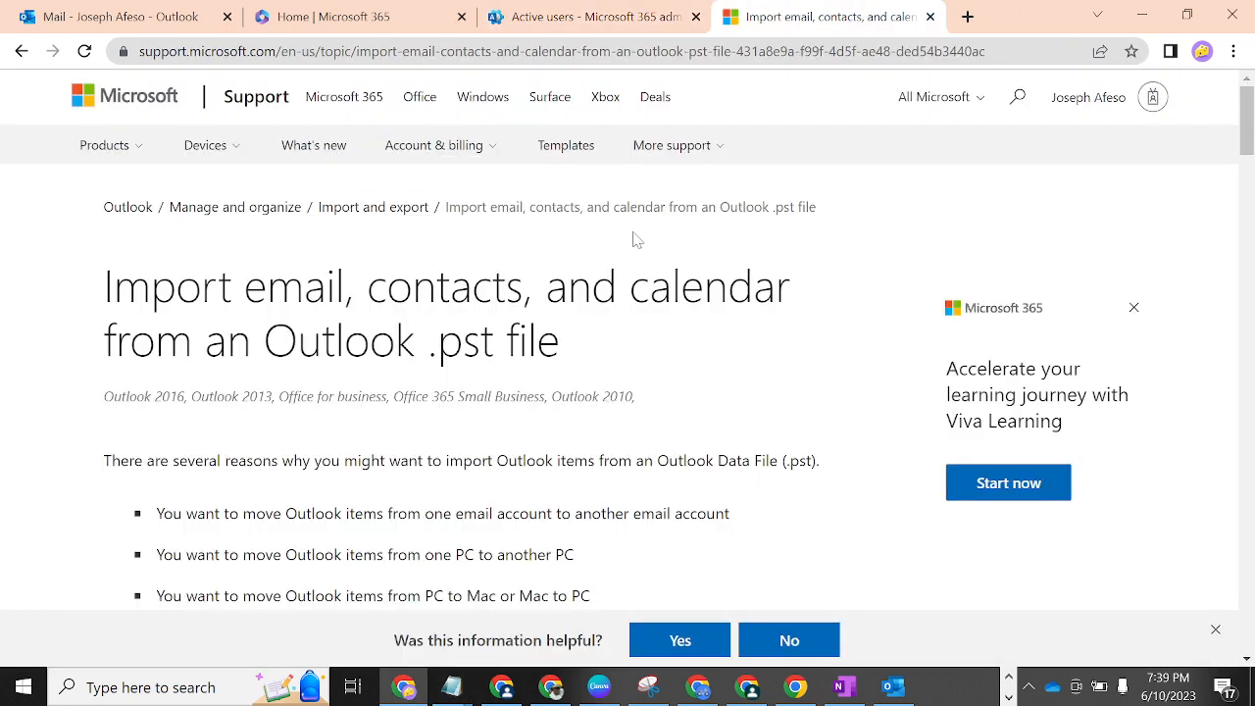
{"action": "left_click_drag", "start_coordinate": [1242, 137], "coordinate": [1251, 253]}
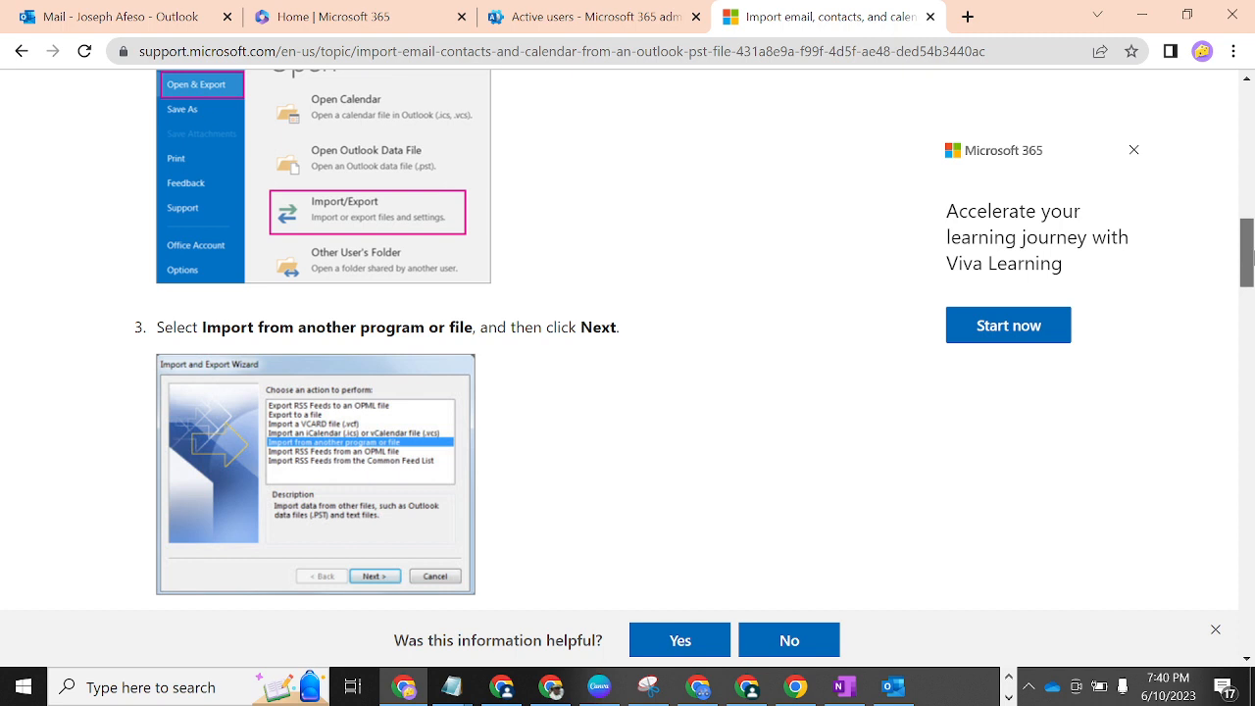
{"action": "left_click_drag", "start_coordinate": [1251, 257], "coordinate": [1252, 453]}
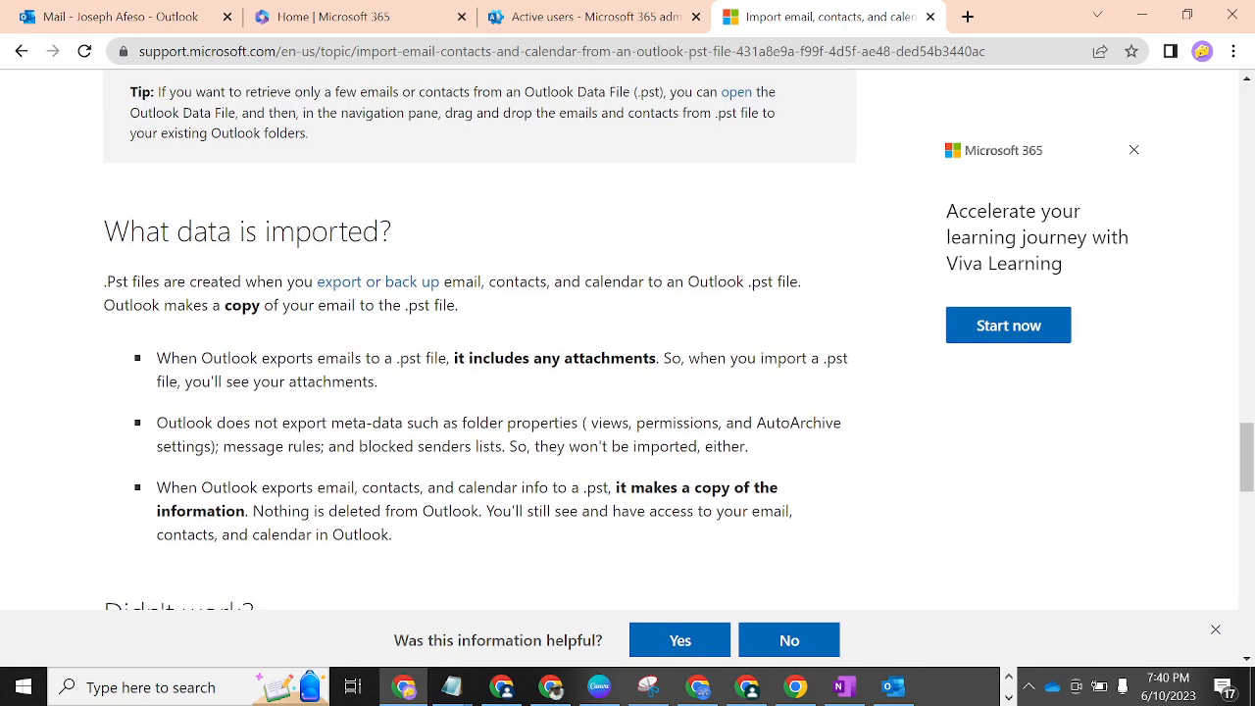
{"action": "left_click", "coordinate": [1203, 52]}
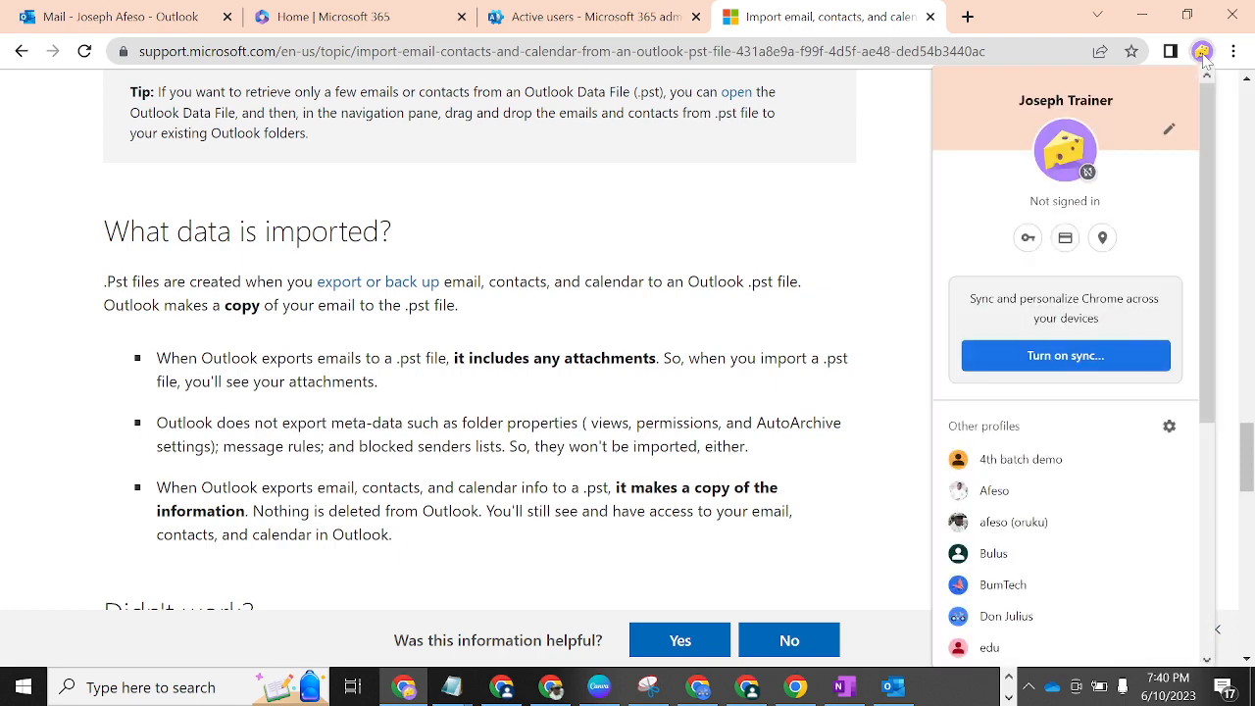
Reload Outlook on the web in the Guest window, then minimize it.
{"action": "left_click_drag", "start_coordinate": [1208, 155], "coordinate": [1203, 443]}
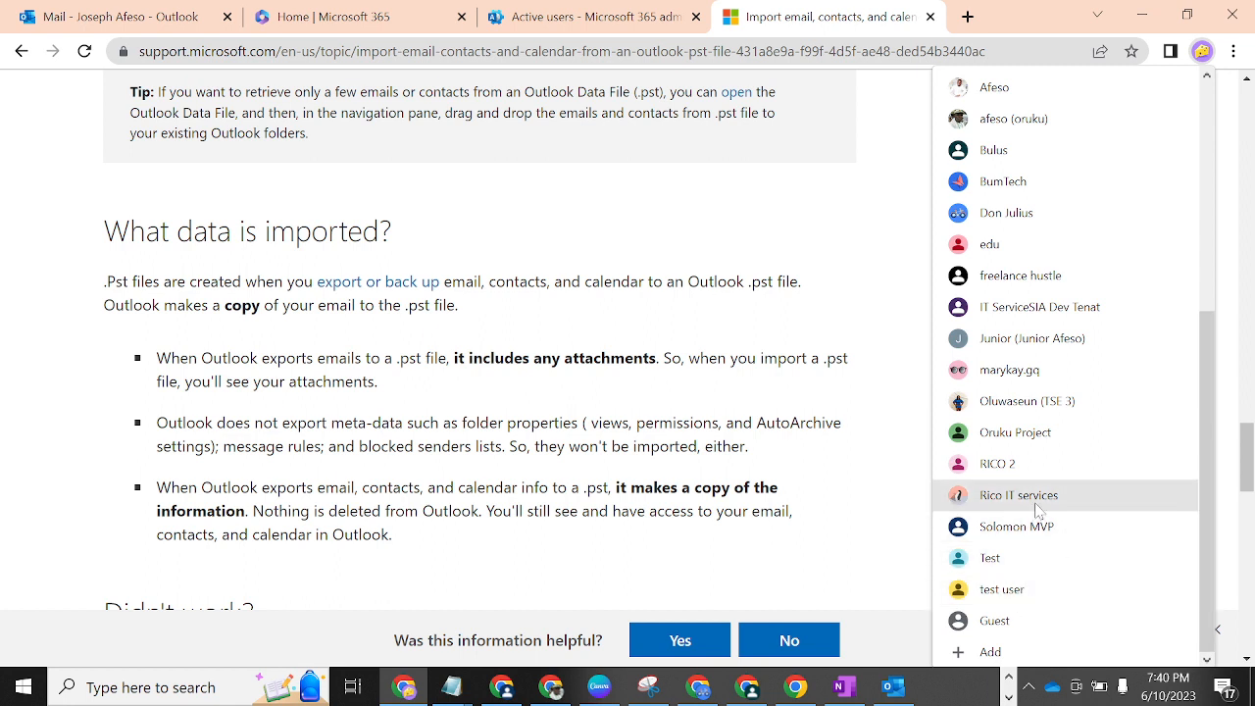
{"action": "left_click", "coordinate": [1032, 620]}
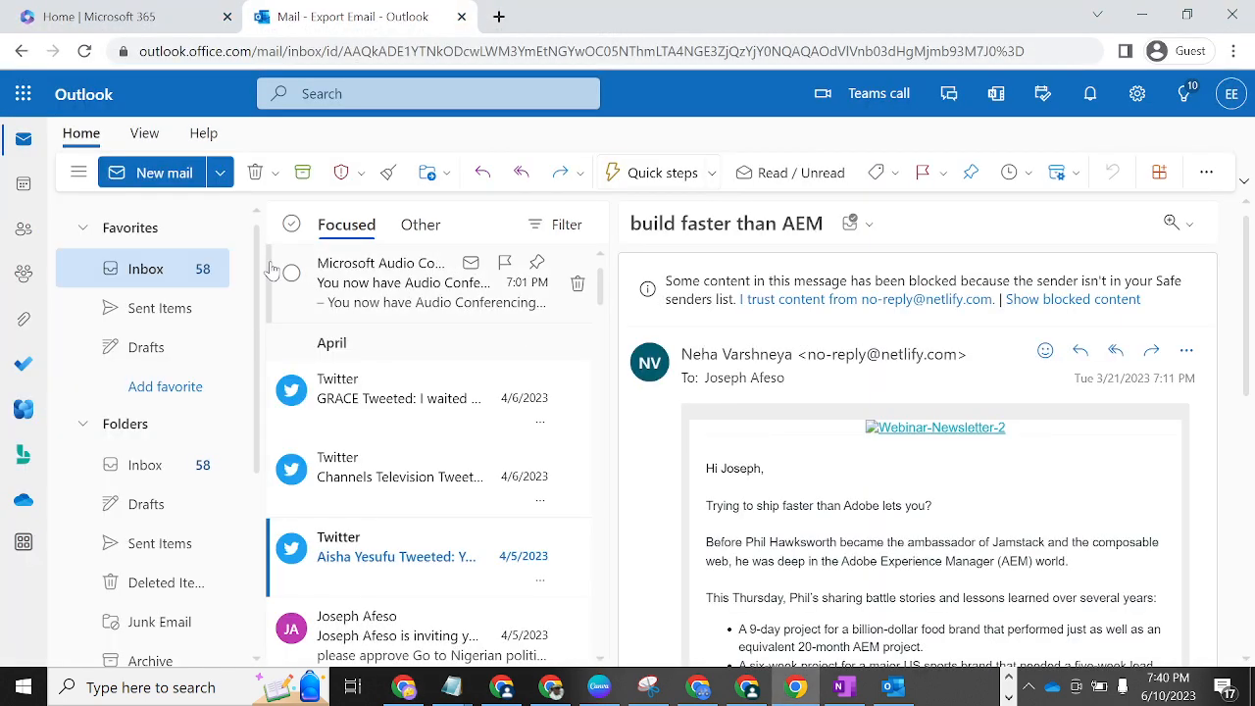
{"action": "left_click", "coordinate": [85, 49]}
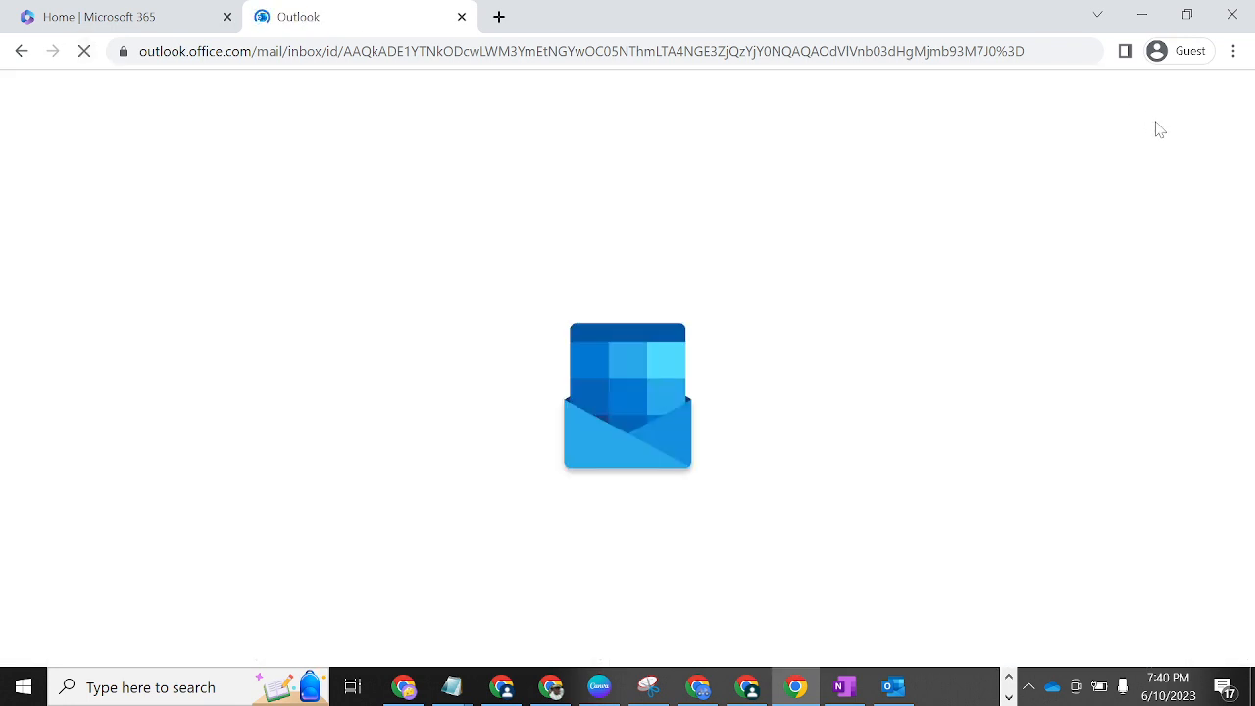
{"action": "left_click", "coordinate": [1148, 15]}
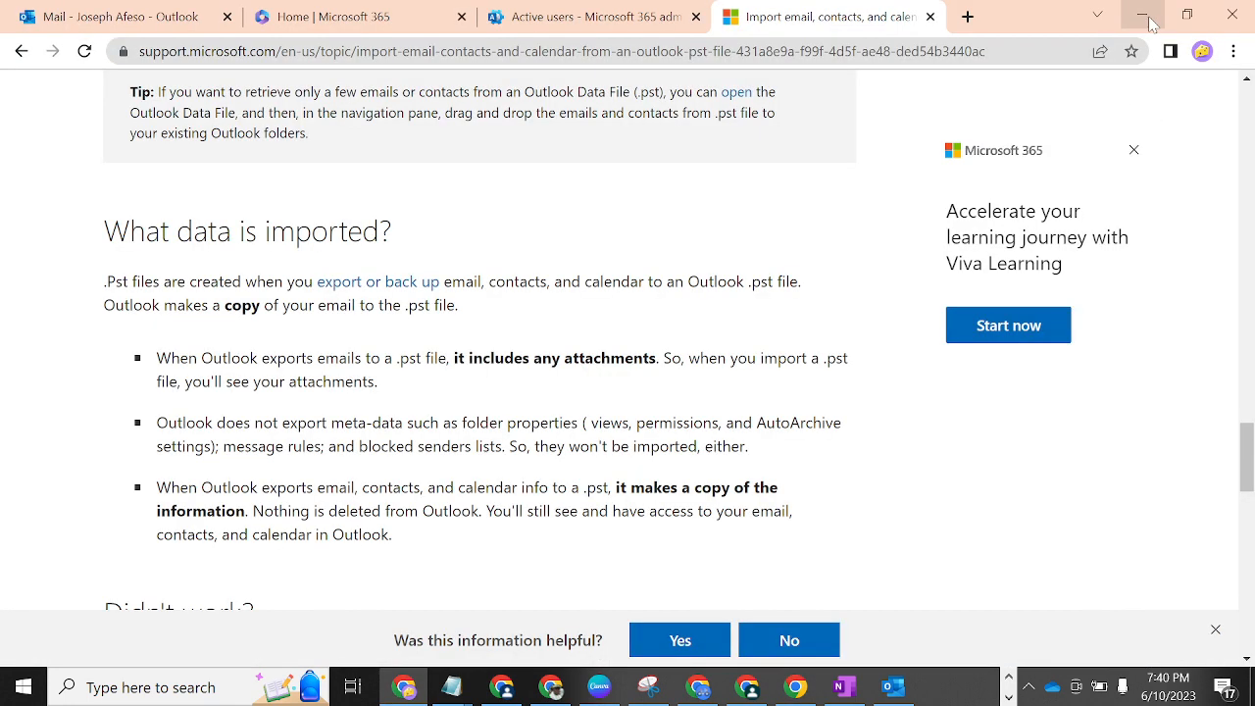
Return to the admin center's Active users page.
{"action": "left_click", "coordinate": [1202, 51]}
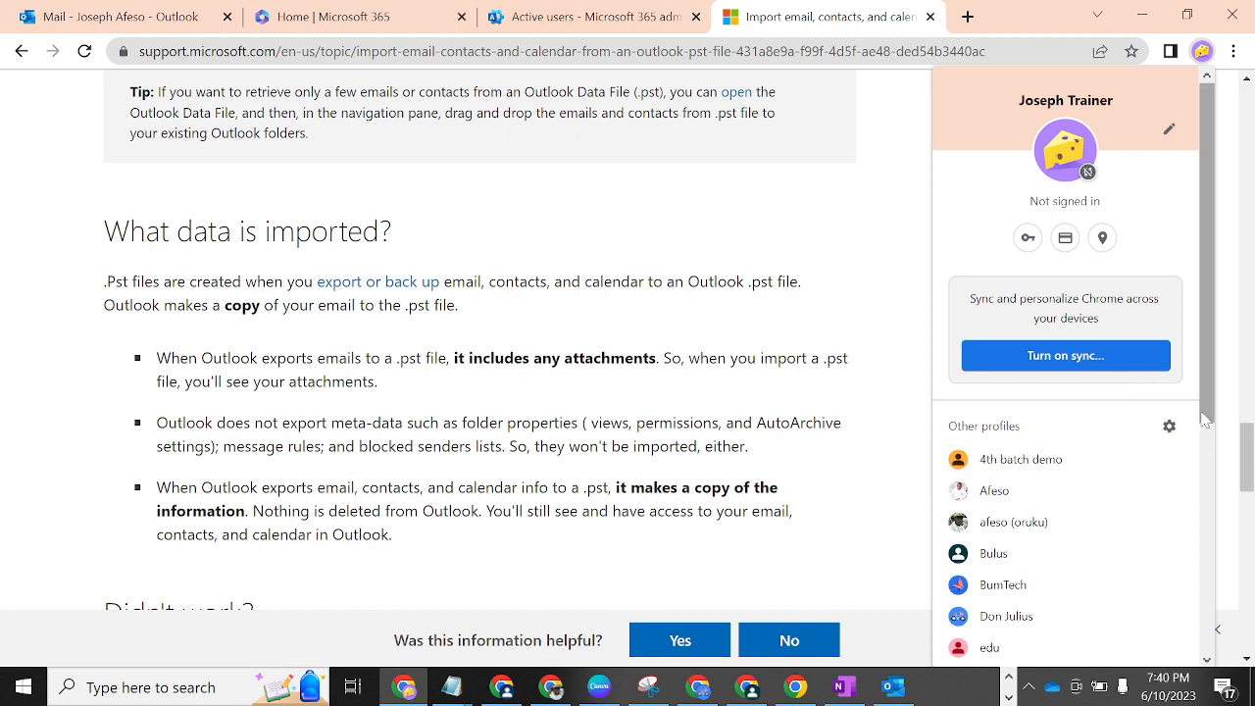
{"action": "left_click_drag", "start_coordinate": [1205, 364], "coordinate": [1212, 501]}
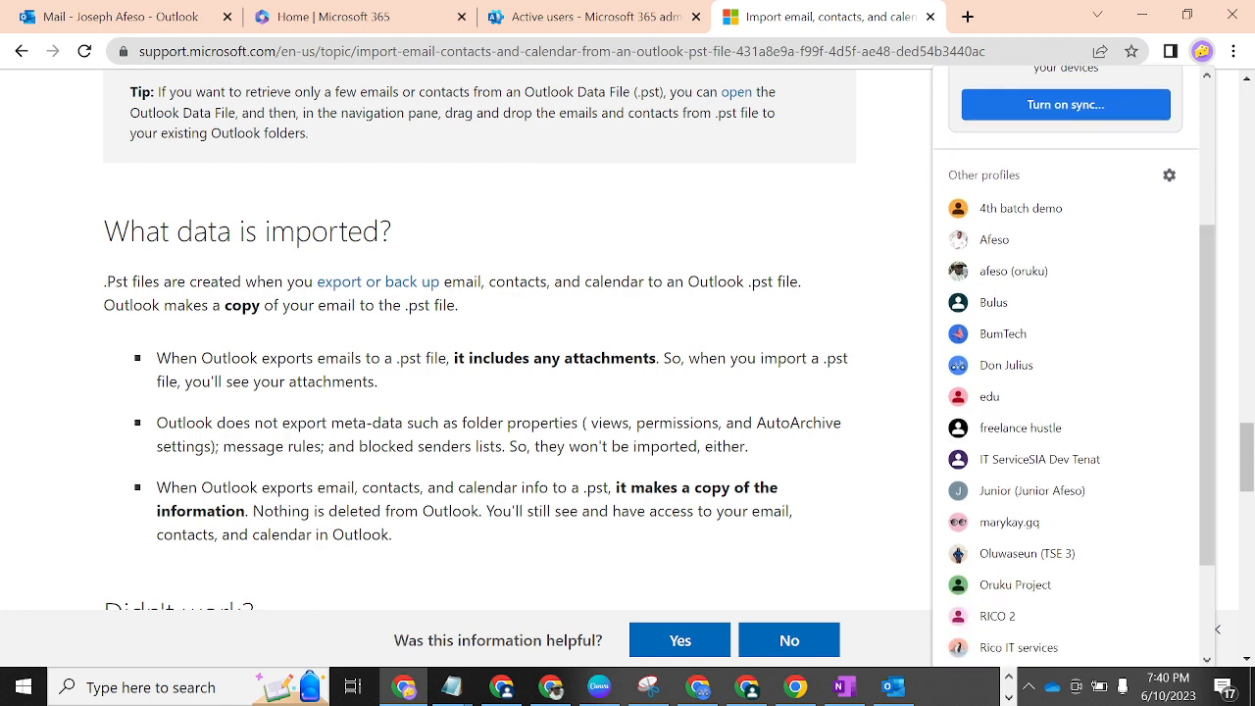
{"action": "left_click", "coordinate": [552, 21]}
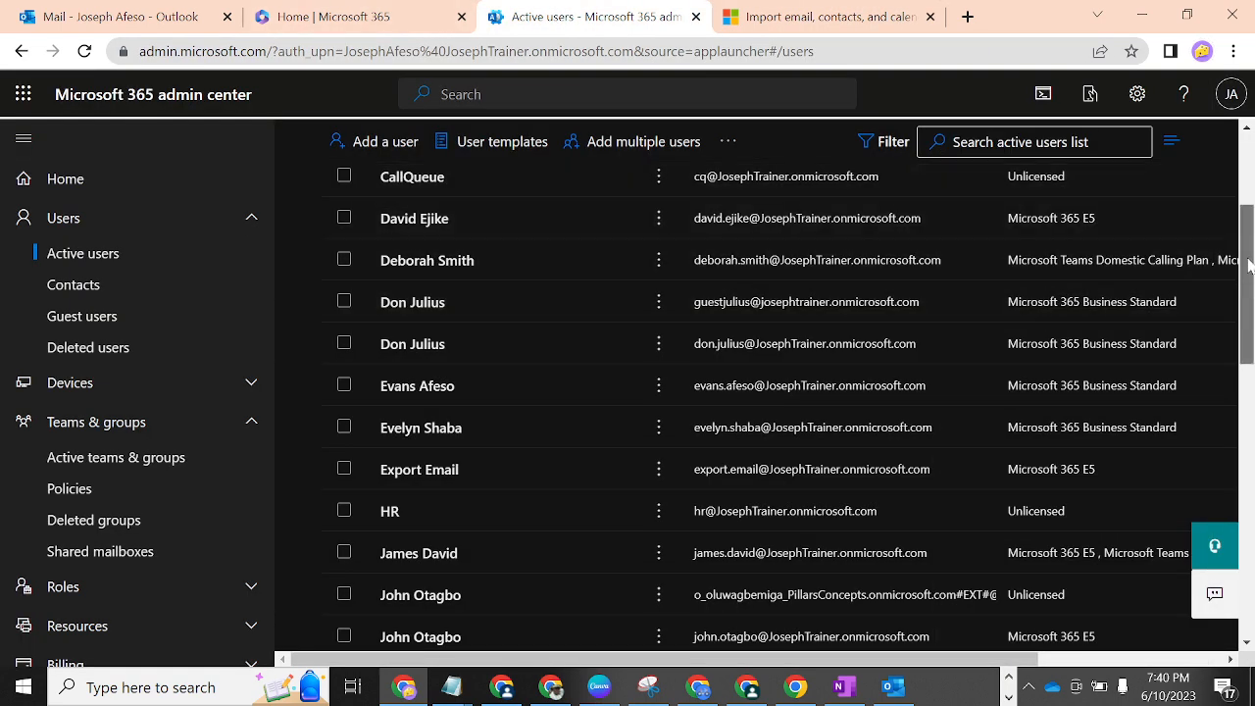
Check Export Email's mailbox storage in the admin center (1.641MB of 100GB), then reload the page.
{"action": "left_click_drag", "start_coordinate": [1250, 284], "coordinate": [1250, 215]}
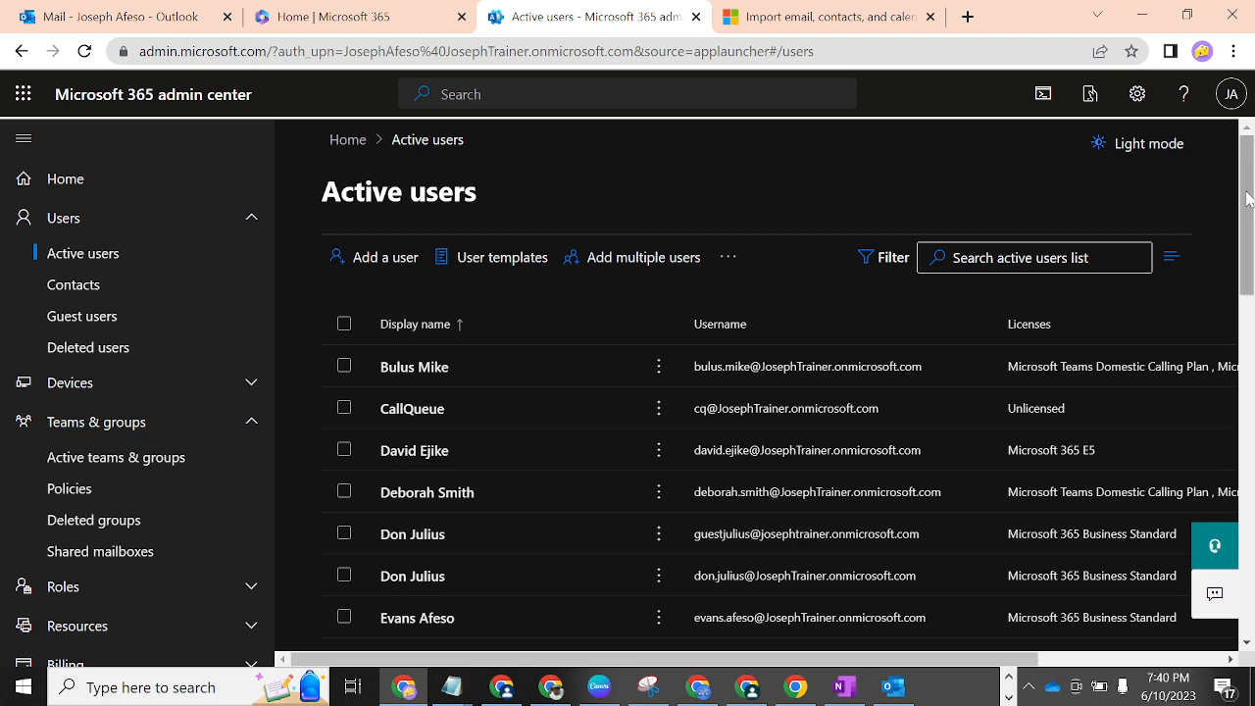
{"action": "scroll", "coordinate": [1249, 297], "scroll_direction": "down", "scroll_amount": 3}
{"action": "scroll", "coordinate": [1250, 297], "scroll_direction": "down", "scroll_amount": 1}
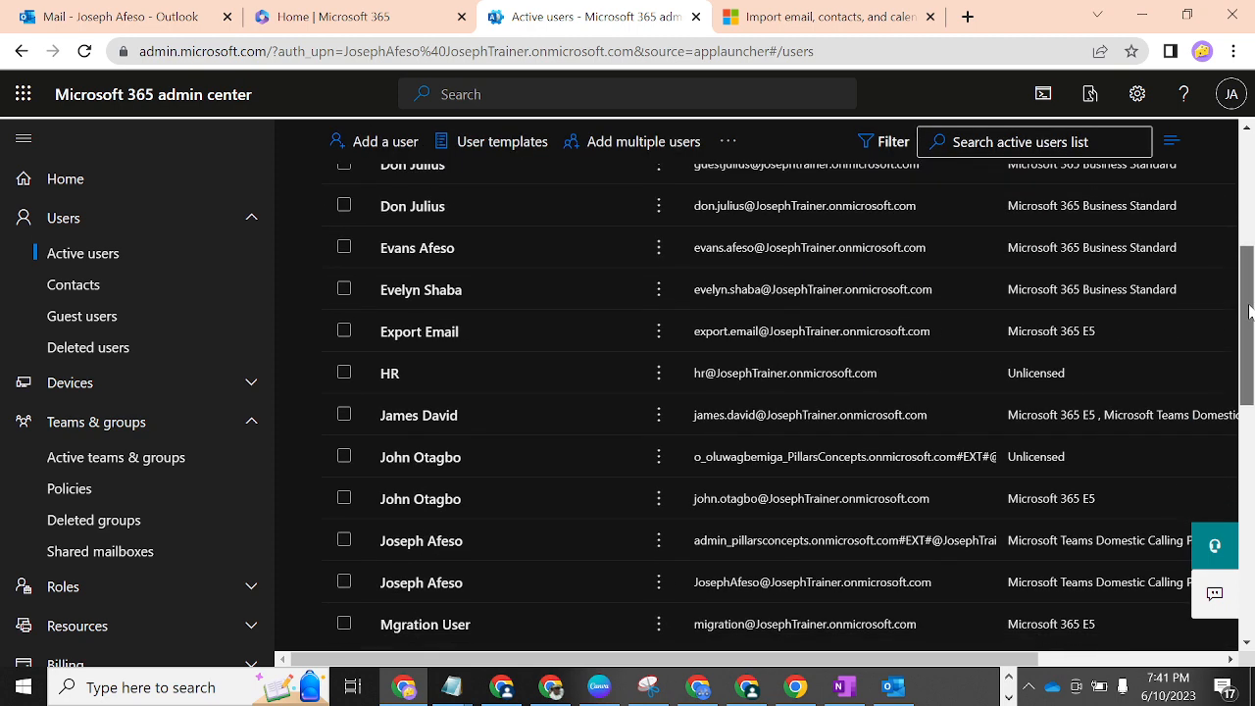
{"action": "left_click", "coordinate": [434, 322]}
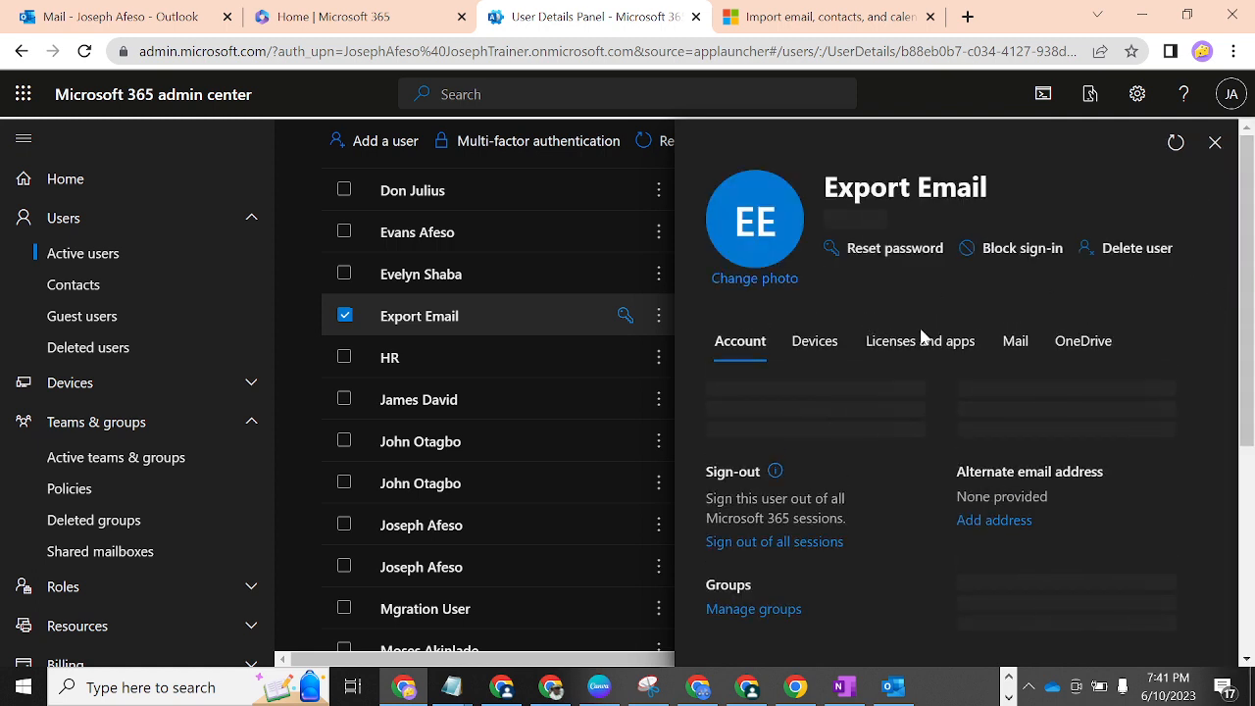
{"action": "left_click", "coordinate": [1010, 345]}
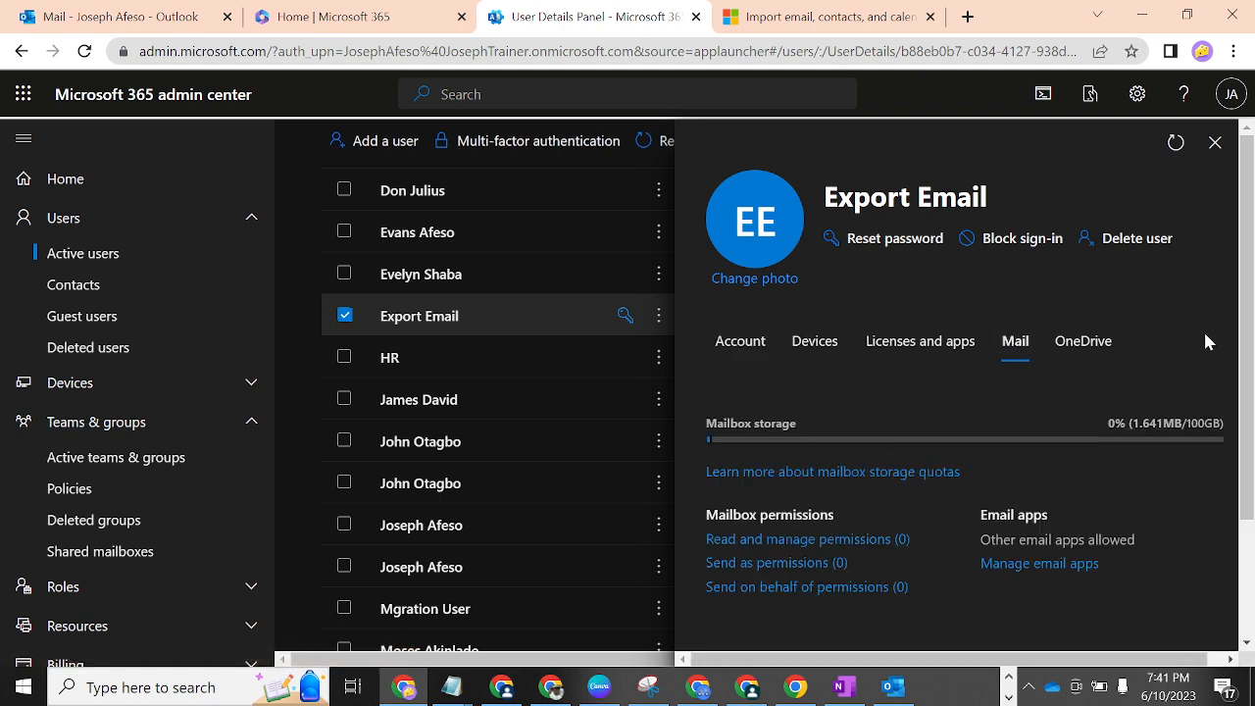
{"action": "mouse_move", "coordinate": [1159, 437]}
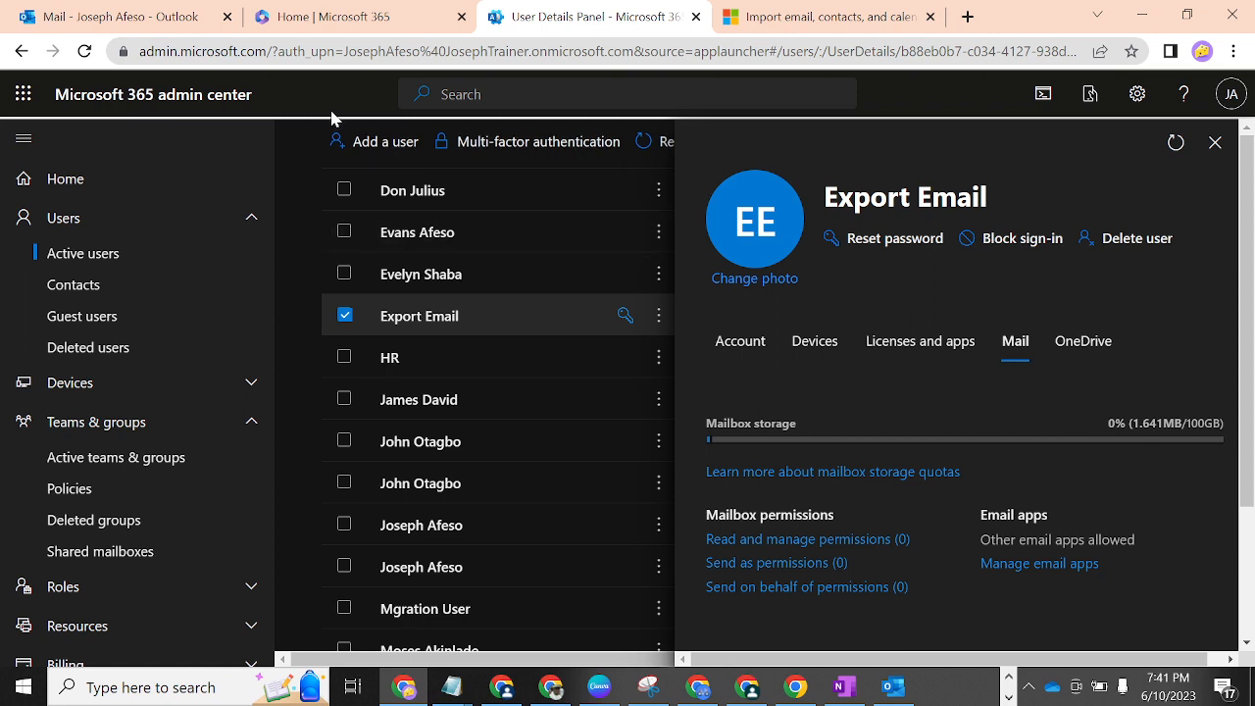
{"action": "left_click", "coordinate": [83, 52]}
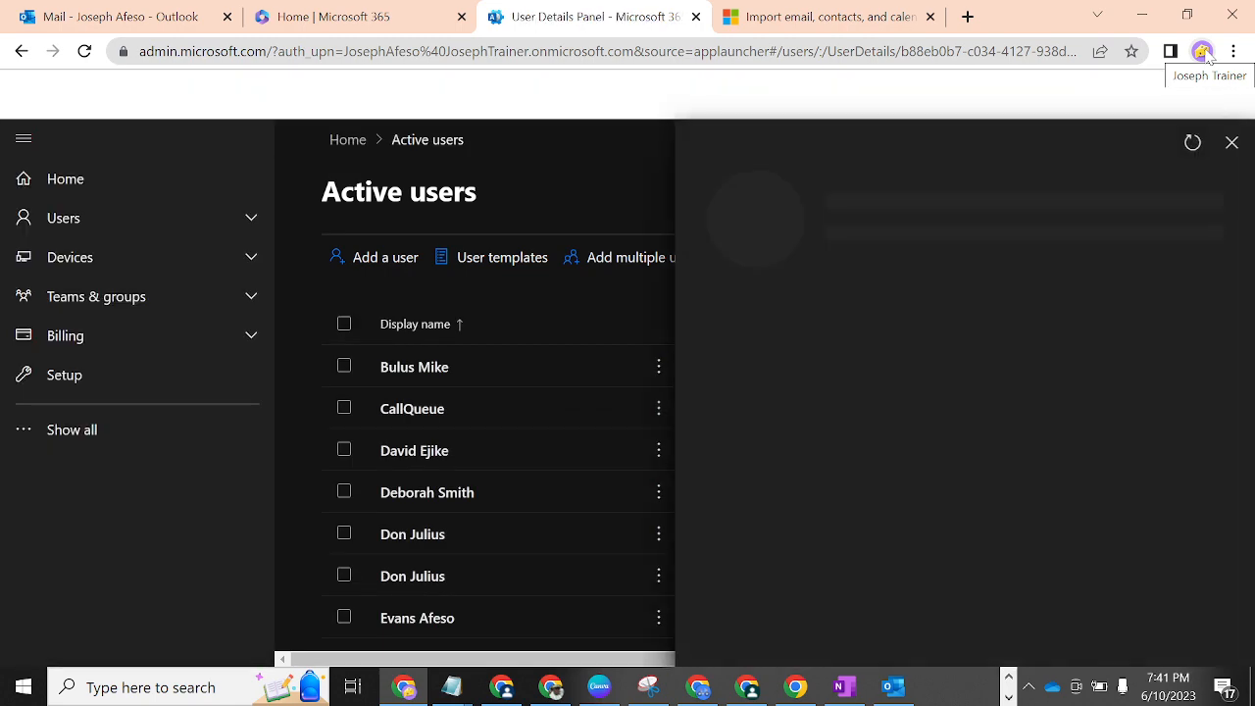
Reopen the Guest profile's Export Email web inbox (91 messages), read the newest email, then go to desktop Outlook.
{"action": "left_click", "coordinate": [1205, 53]}
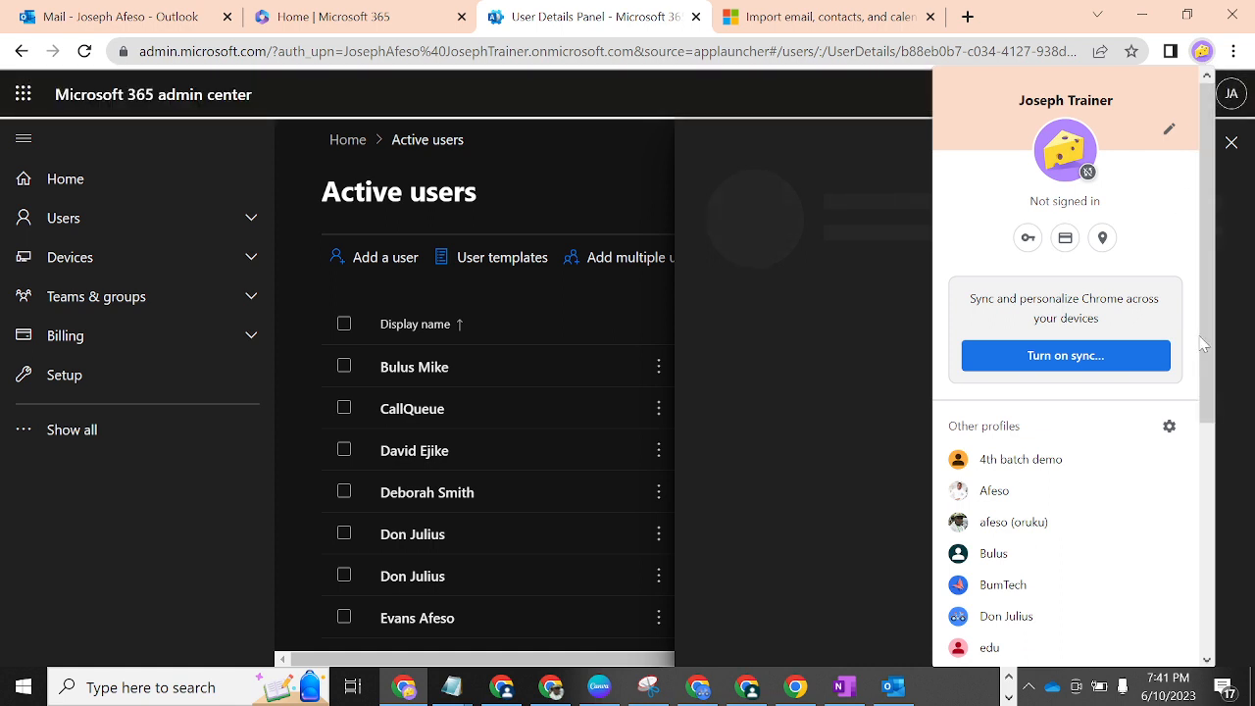
{"action": "left_click_drag", "start_coordinate": [1204, 343], "coordinate": [1198, 602]}
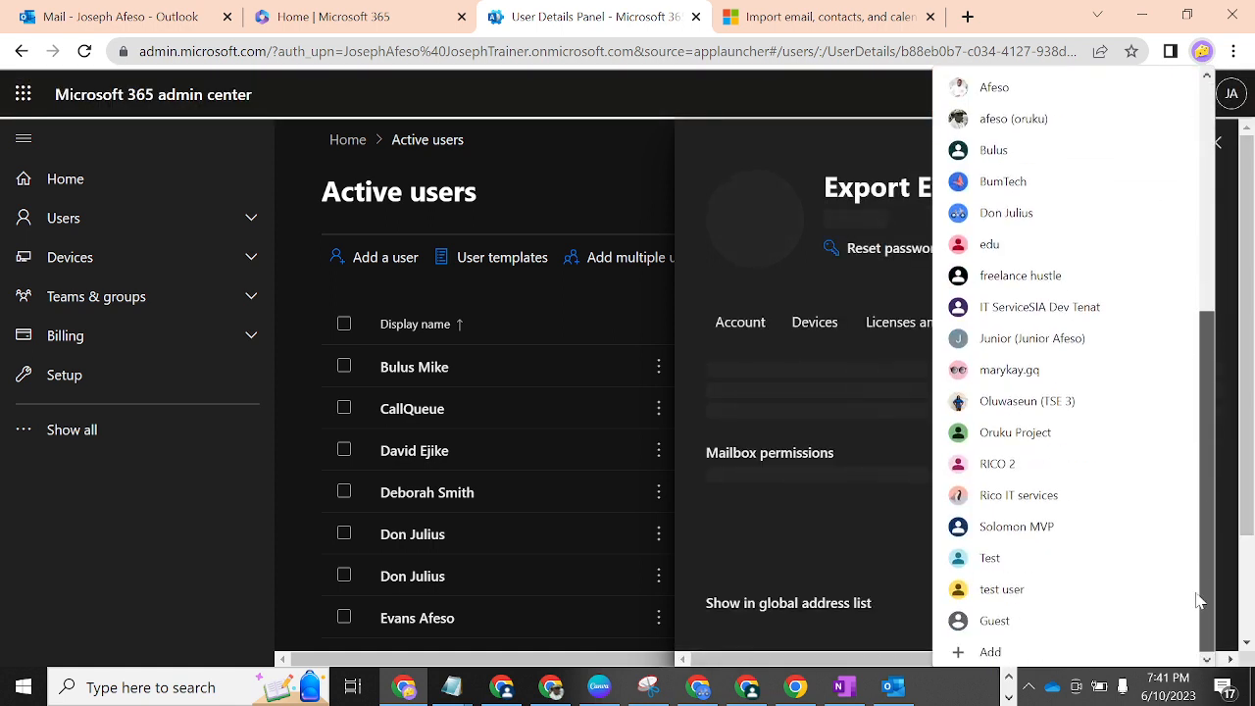
{"action": "left_click", "coordinate": [1035, 619]}
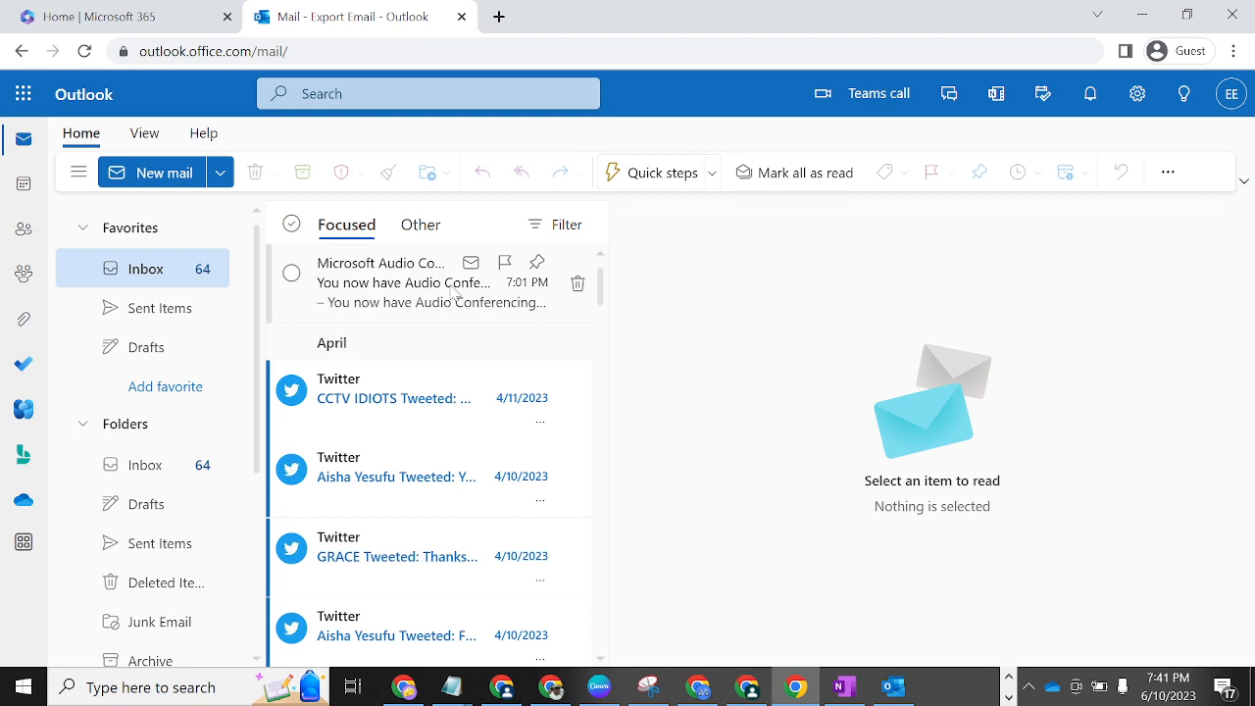
{"action": "left_click", "coordinate": [454, 292]}
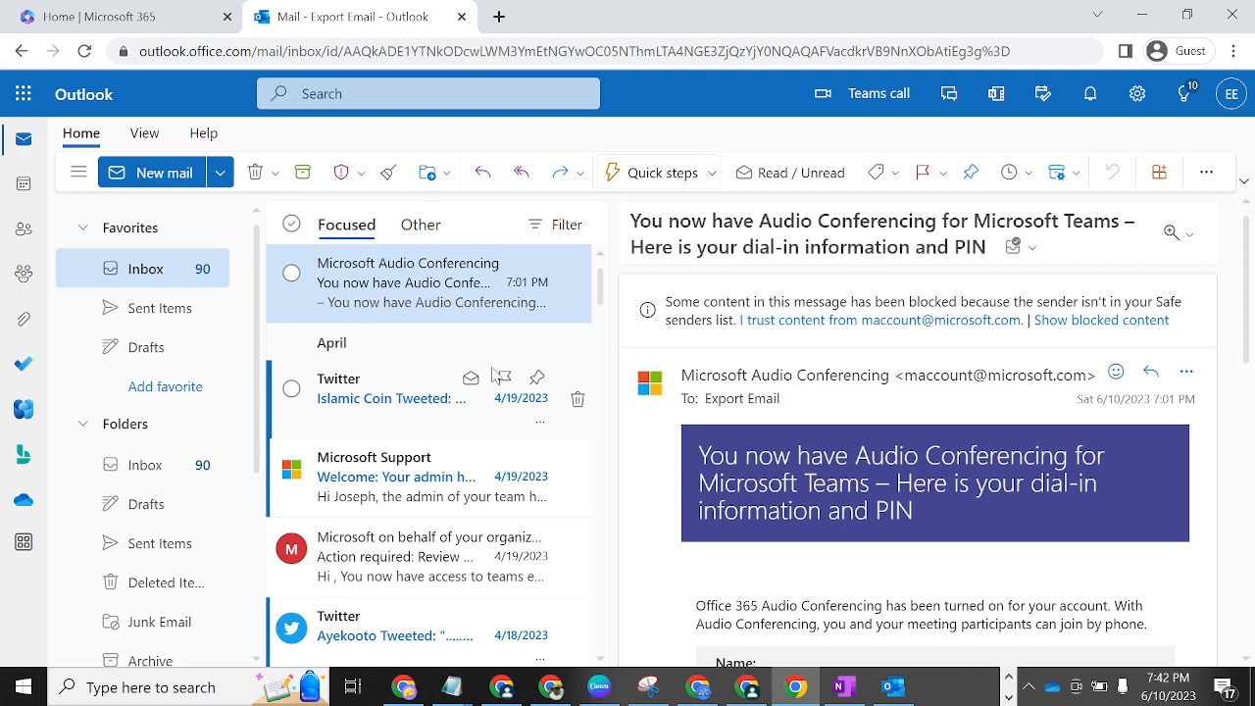
{"action": "left_click", "coordinate": [893, 688]}
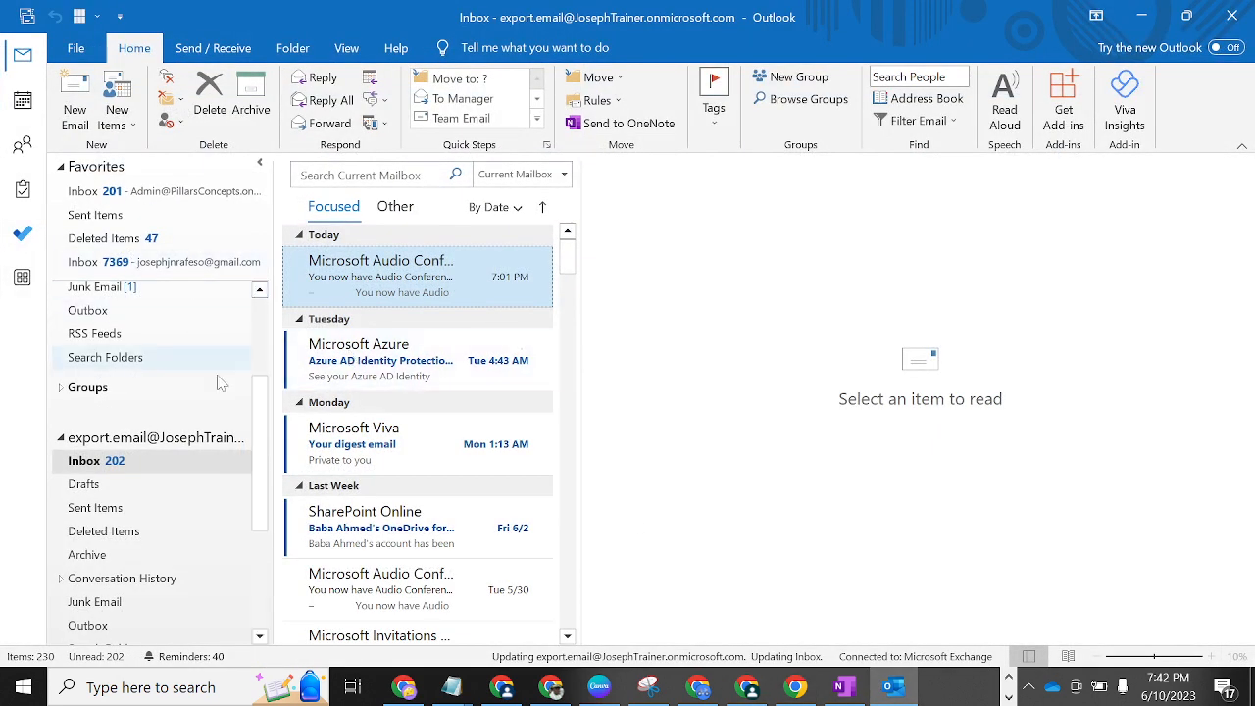
Look through the admin account's 201-message Inbox in desktop Outlook, then minimize the app.
{"action": "scroll", "coordinate": [221, 382], "scroll_direction": "up", "scroll_amount": 3}
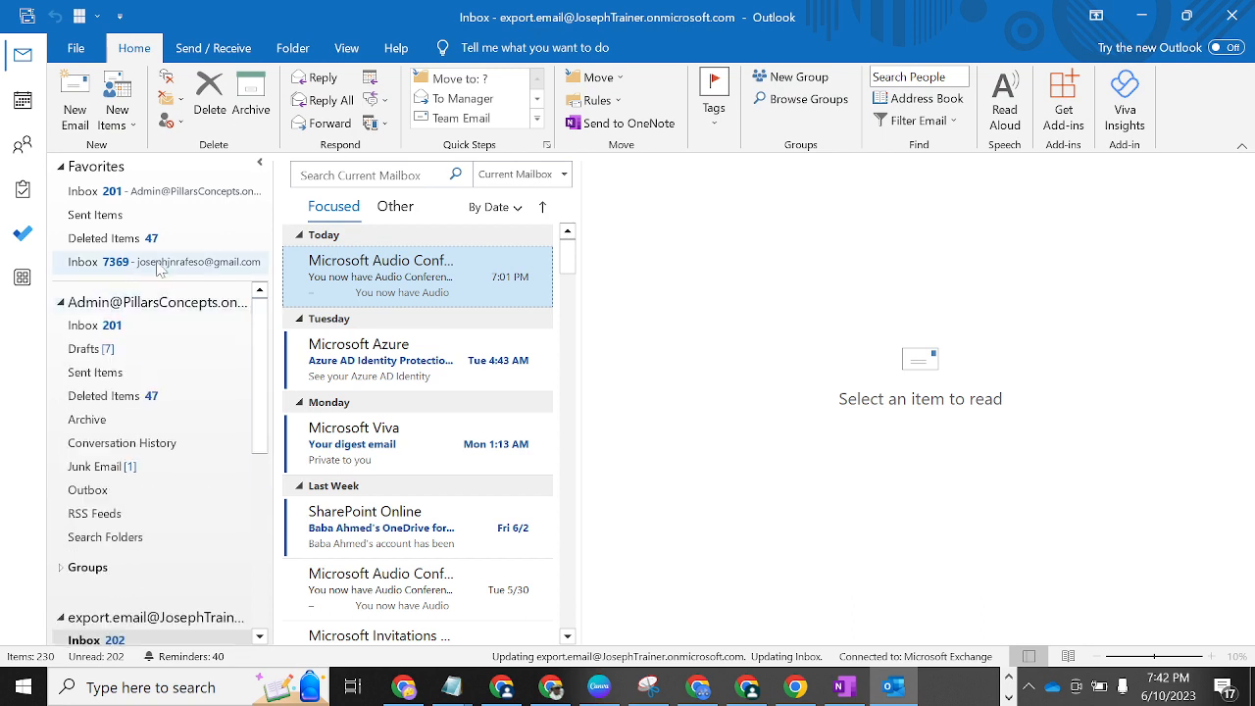
{"action": "left_click", "coordinate": [99, 326]}
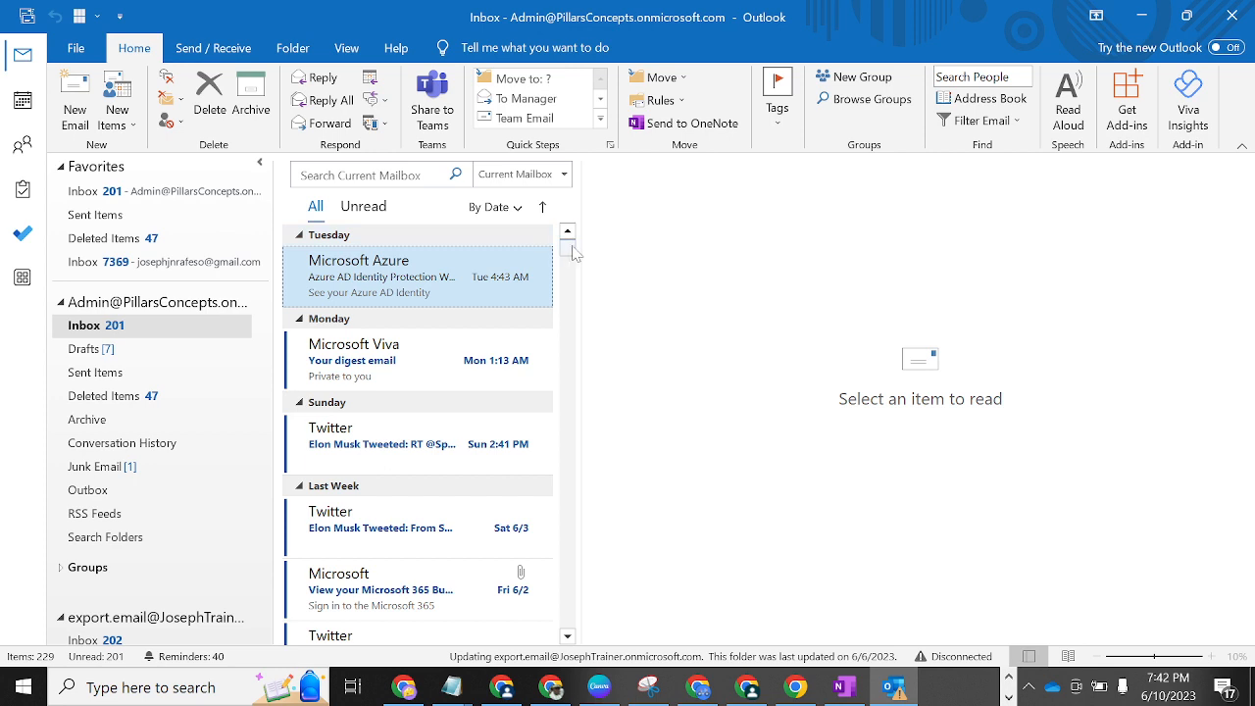
{"action": "left_click_drag", "start_coordinate": [575, 254], "coordinate": [570, 377]}
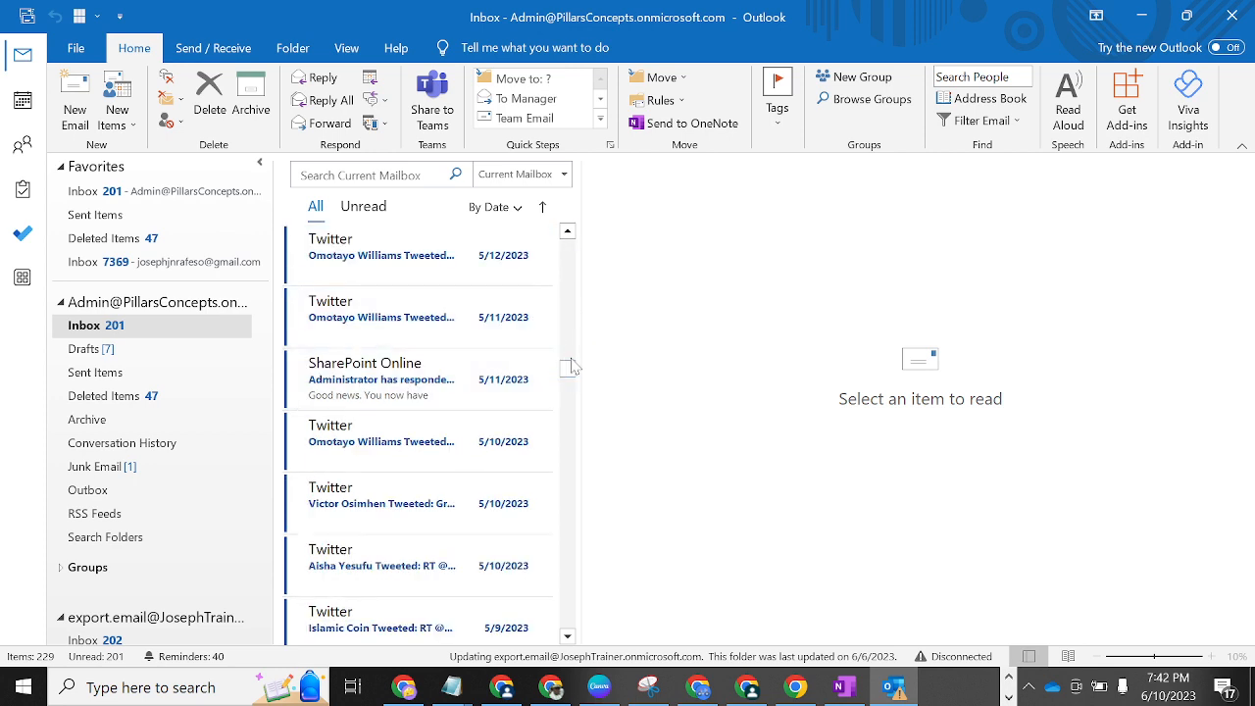
{"action": "left_click_drag", "start_coordinate": [568, 369], "coordinate": [571, 239]}
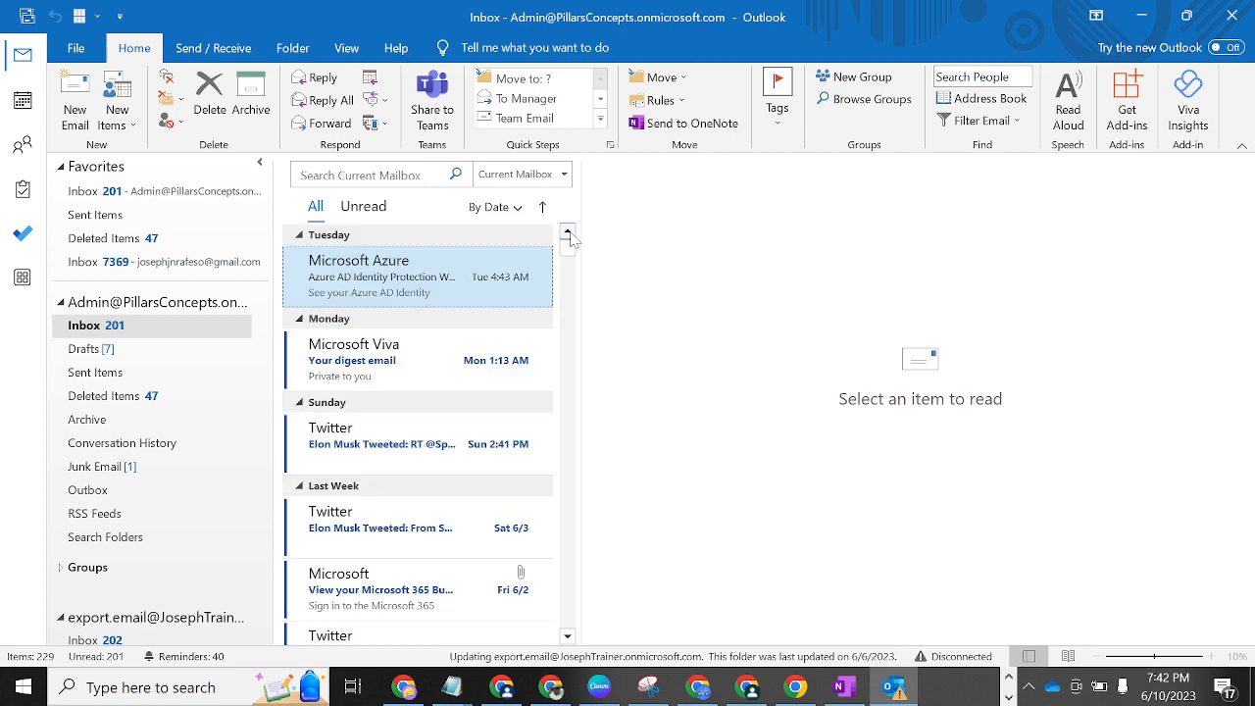
{"action": "left_click", "coordinate": [1142, 18]}
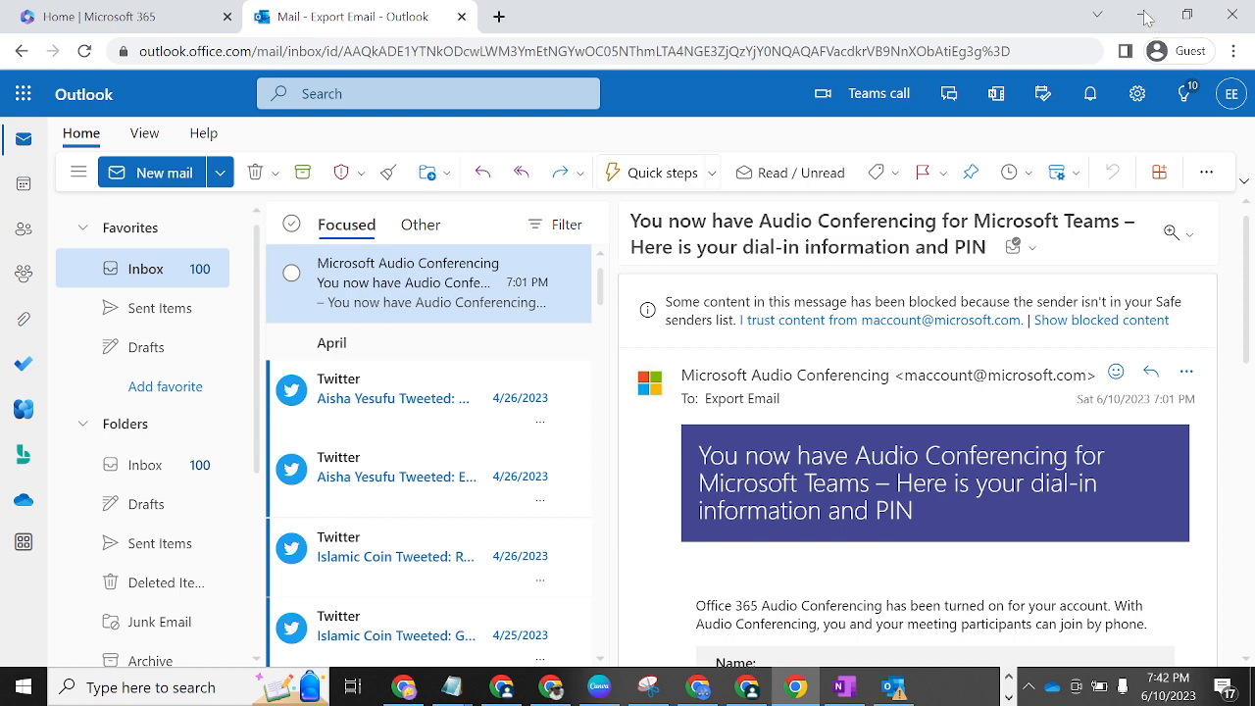
Confirm Export Email's storage reached 21.21MB and return to the Guest web inbox, now 104 messages.
{"action": "left_click", "coordinate": [1148, 16]}
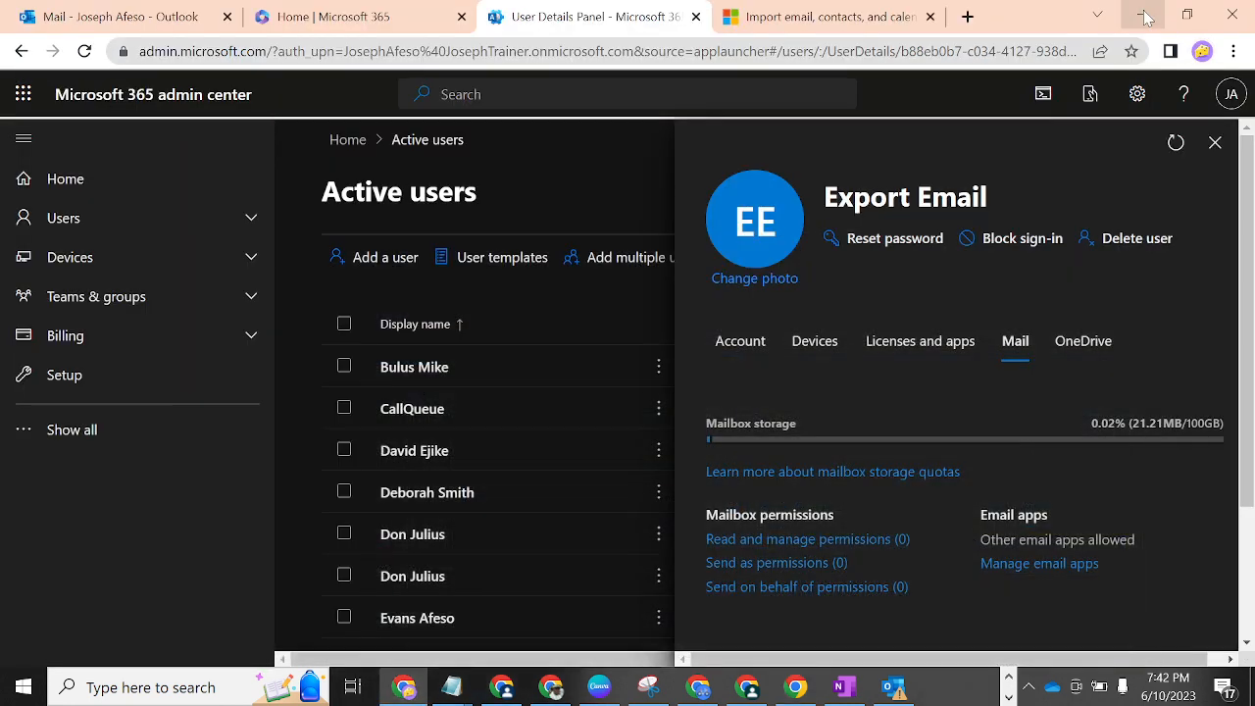
{"action": "left_click", "coordinate": [1203, 57]}
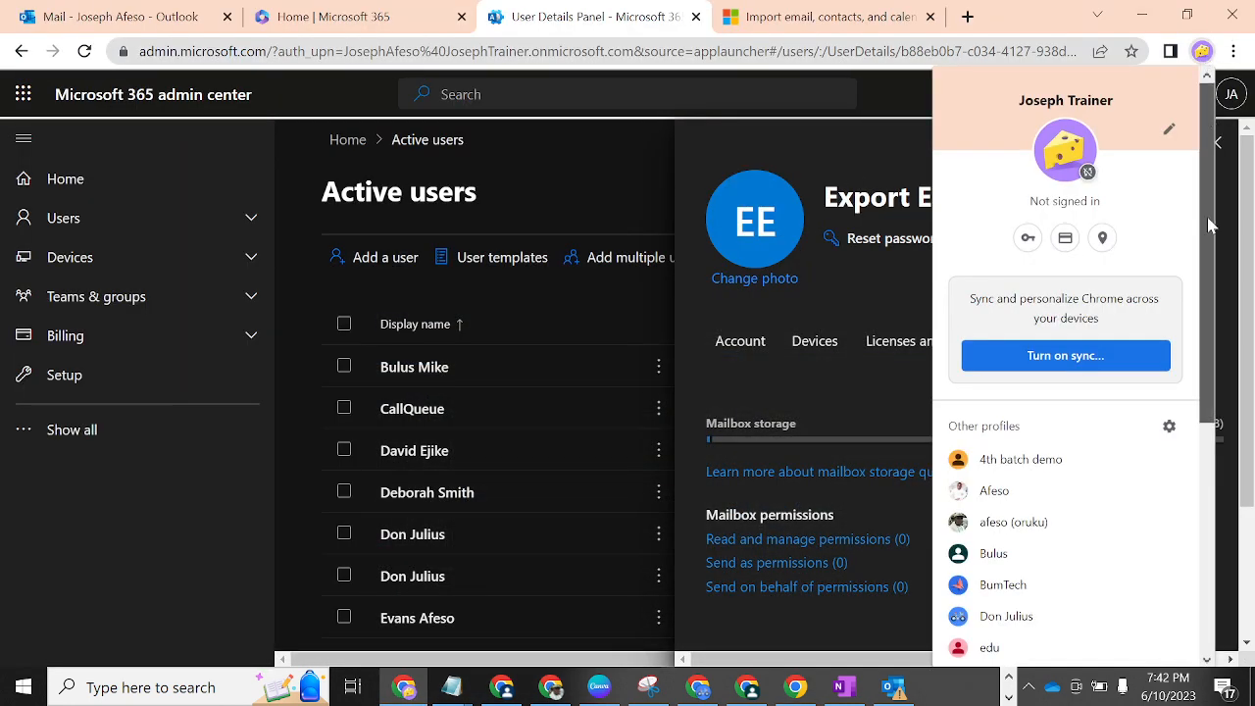
{"action": "left_click_drag", "start_coordinate": [1210, 120], "coordinate": [1212, 427]}
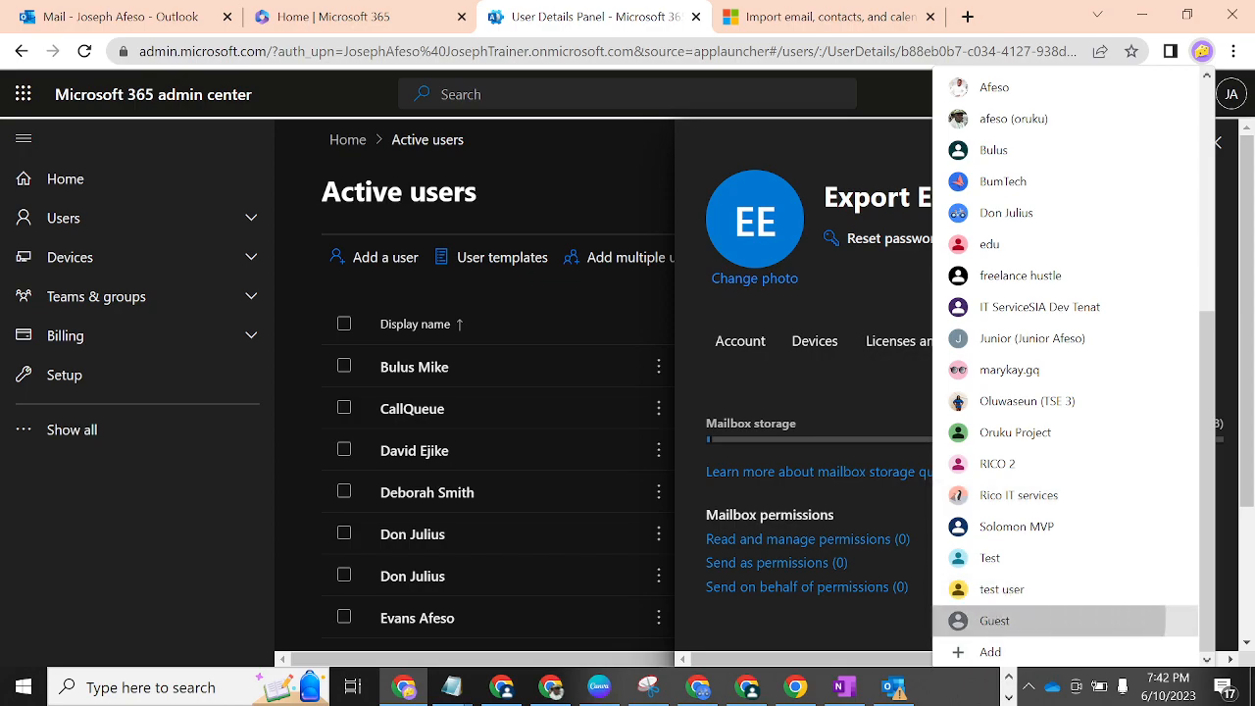
{"action": "left_click", "coordinate": [995, 621]}
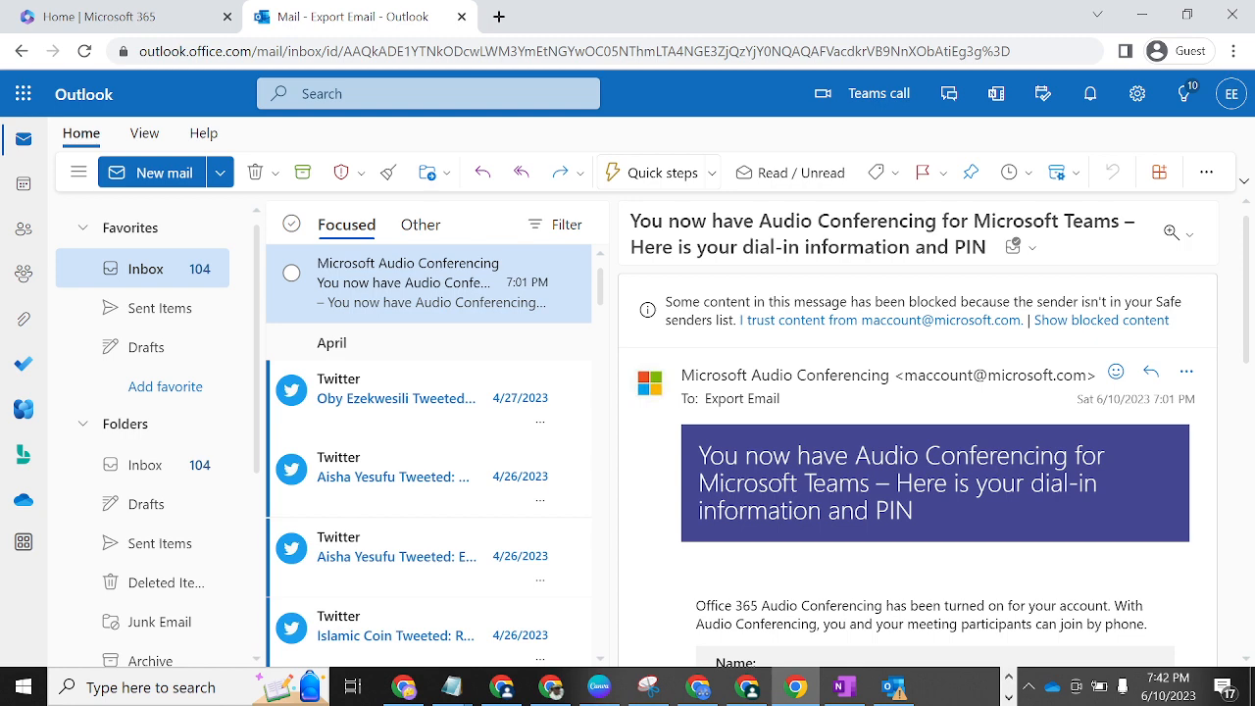
{"action": "left_click", "coordinate": [1010, 698]}
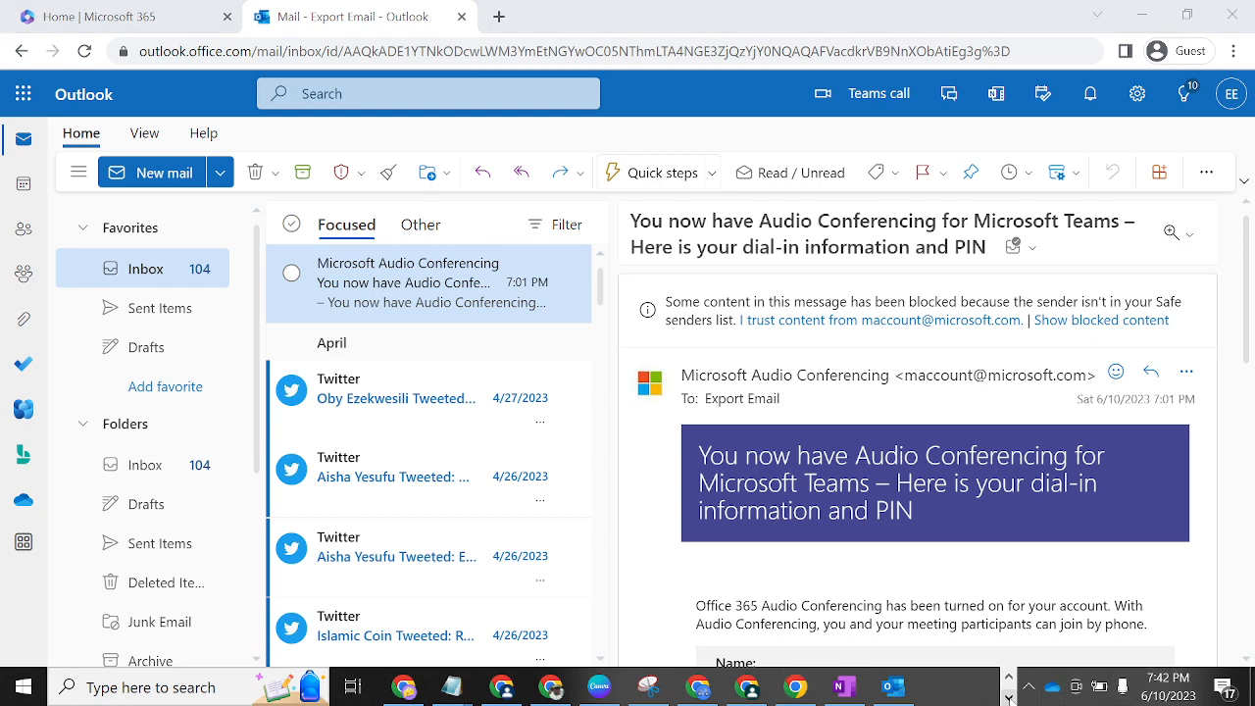
{"action": "left_click", "coordinate": [1010, 698]}
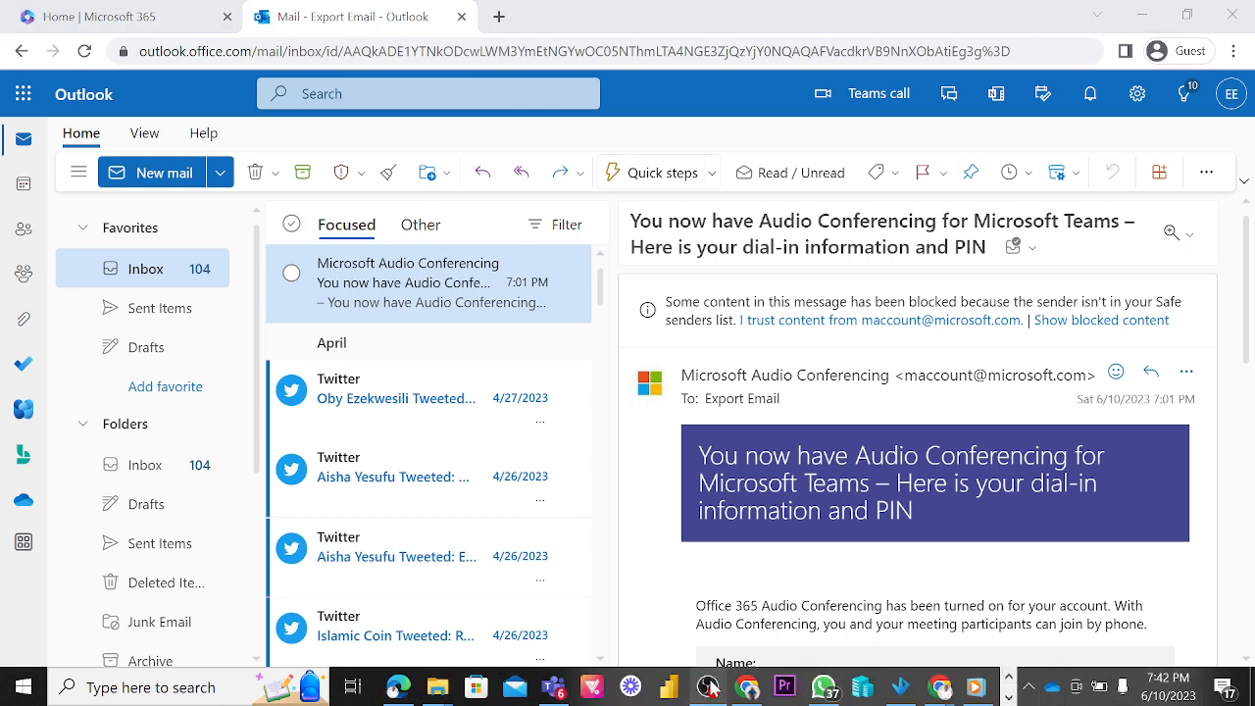